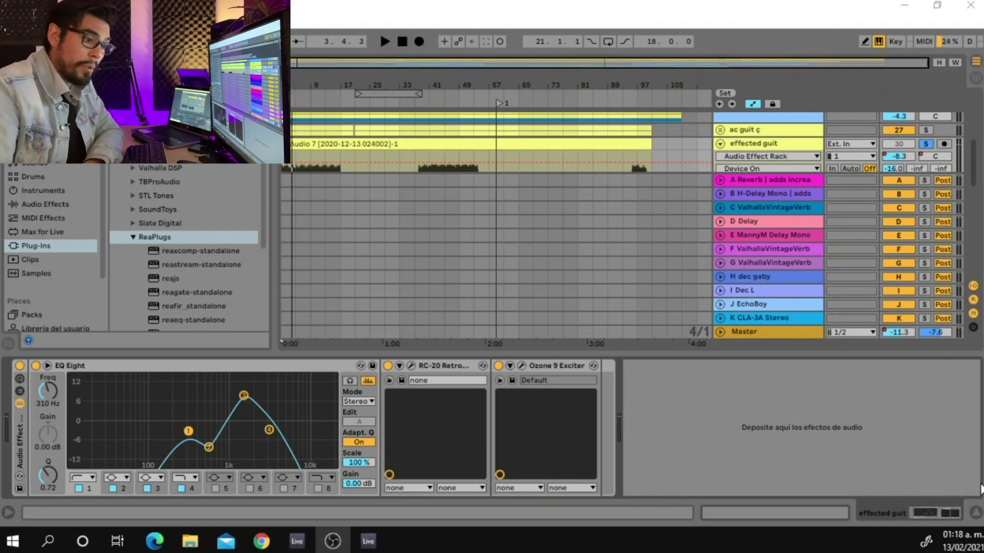
Hide the device chain, solo the "Aqui Estoy" reference on track 2, and audition it from bar 13
{"action": "key", "text": "ctrl+alt+l"}
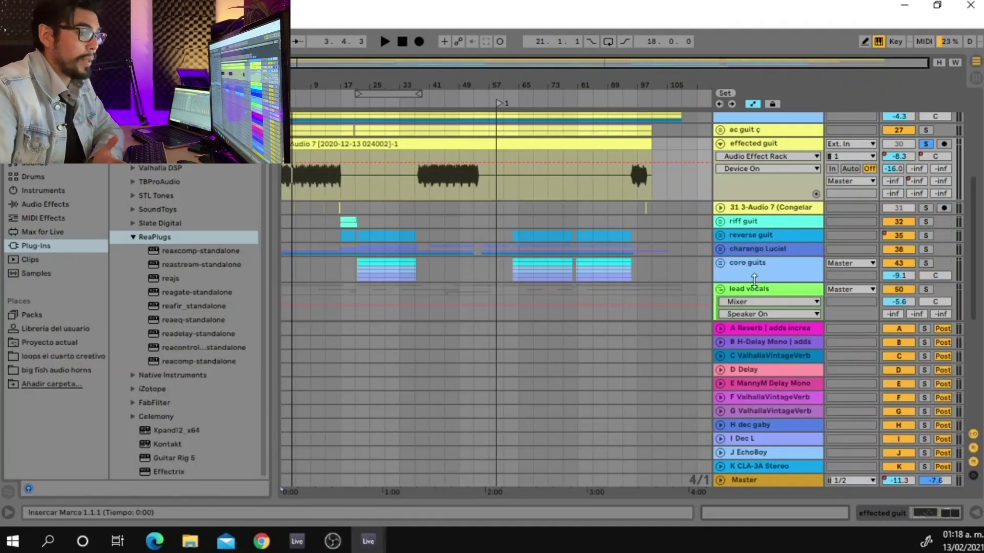
{"action": "scroll", "coordinate": [357, 157], "scroll_direction": "up", "scroll_amount": 5}
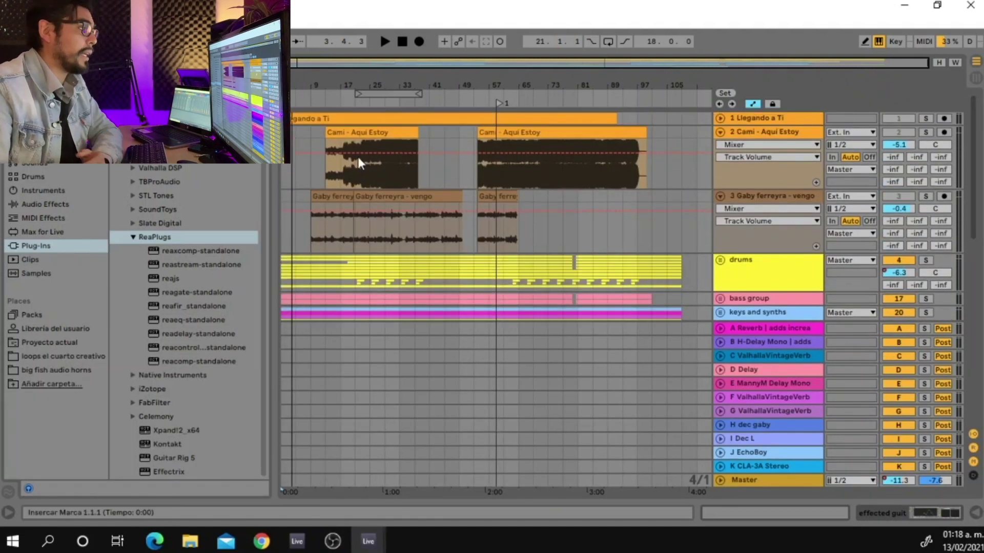
{"action": "left_click", "coordinate": [327, 174]}
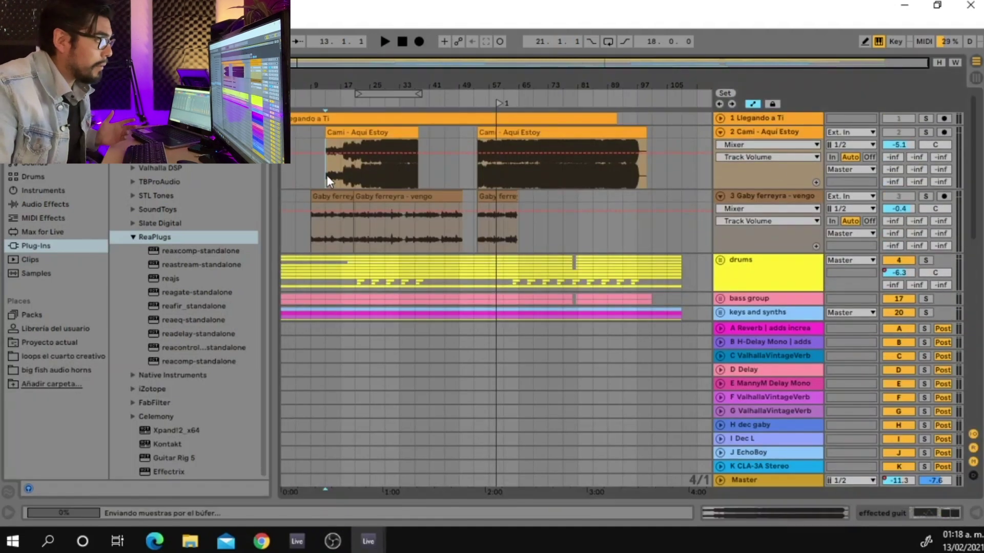
{"action": "left_click", "coordinate": [926, 133]}
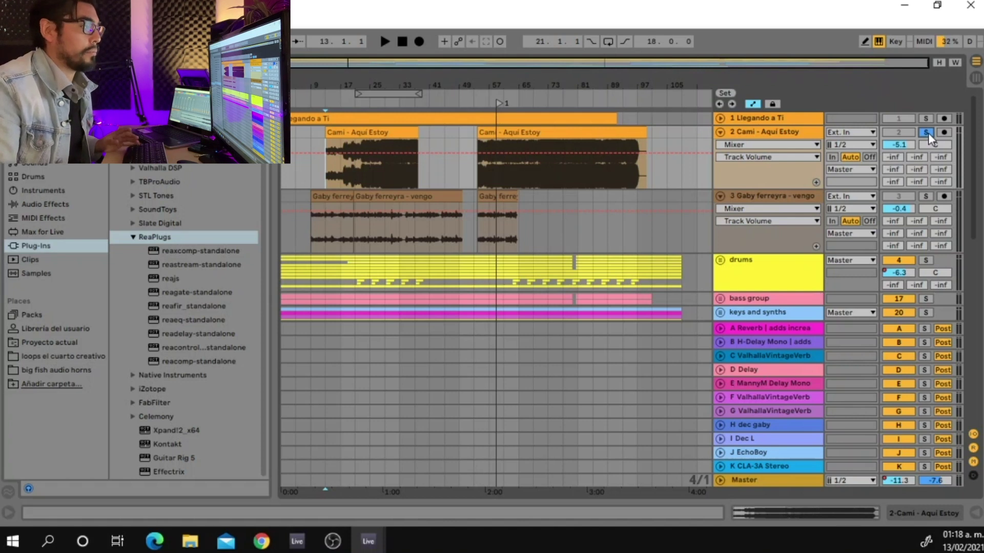
{"action": "key", "text": "space"}
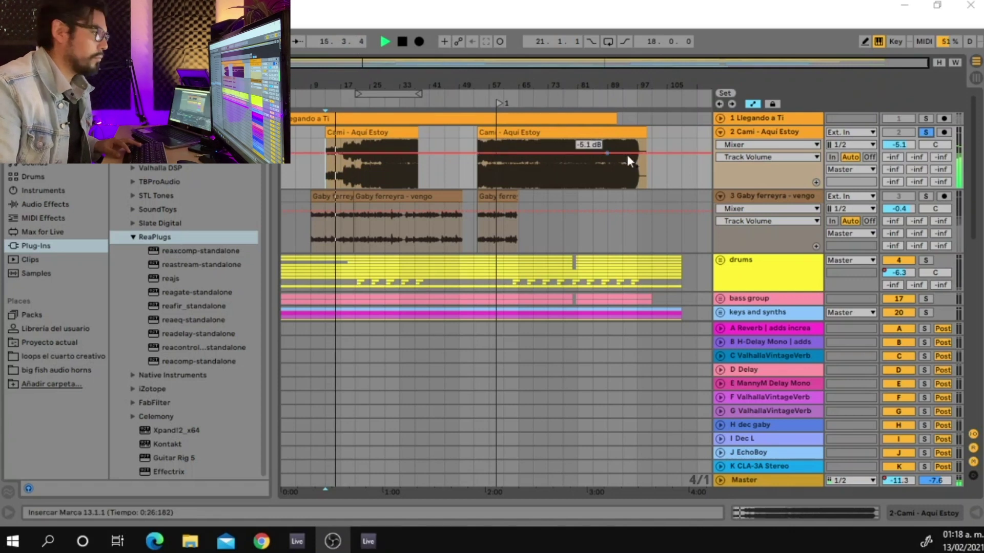
{"action": "left_click", "coordinate": [405, 45]}
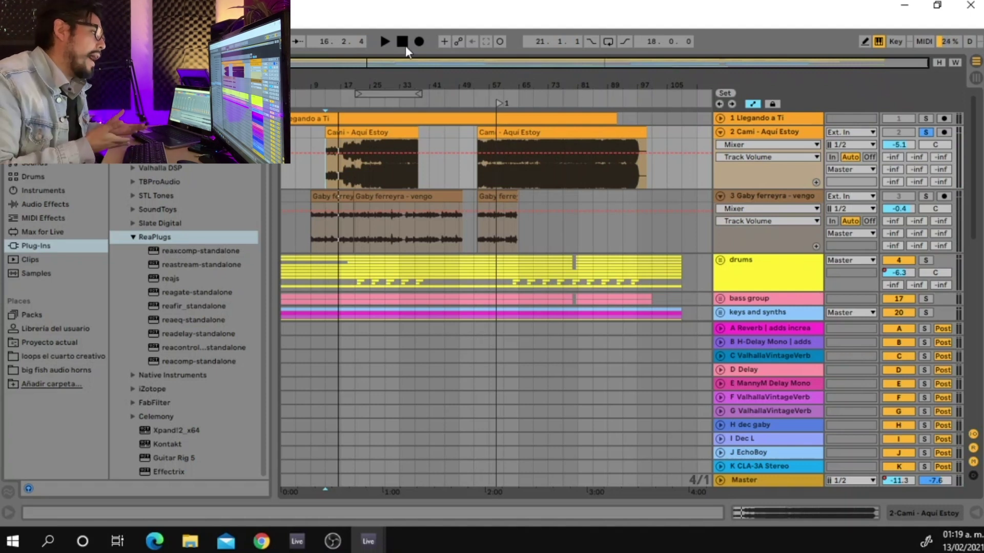
Solo the "vengo" reference on track 3 and audition it from bar 9
{"action": "left_click", "coordinate": [926, 197]}
{"action": "left_click", "coordinate": [313, 245]}
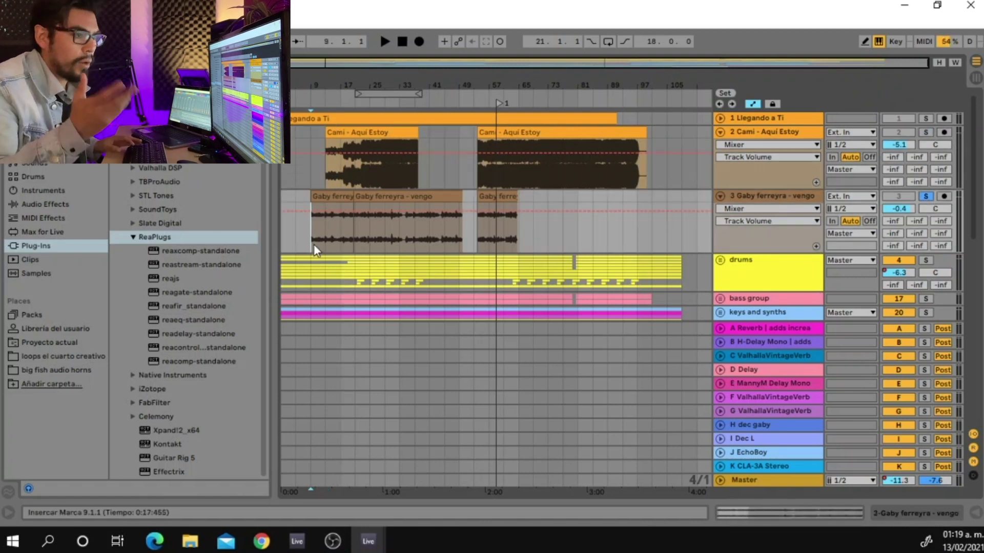
{"action": "key", "text": "space"}
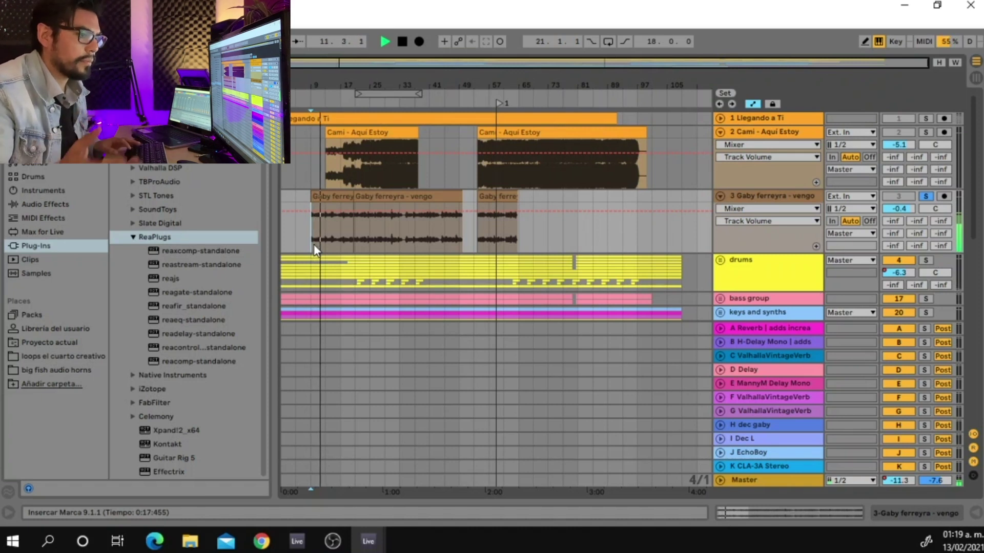
{"action": "key", "text": "space"}
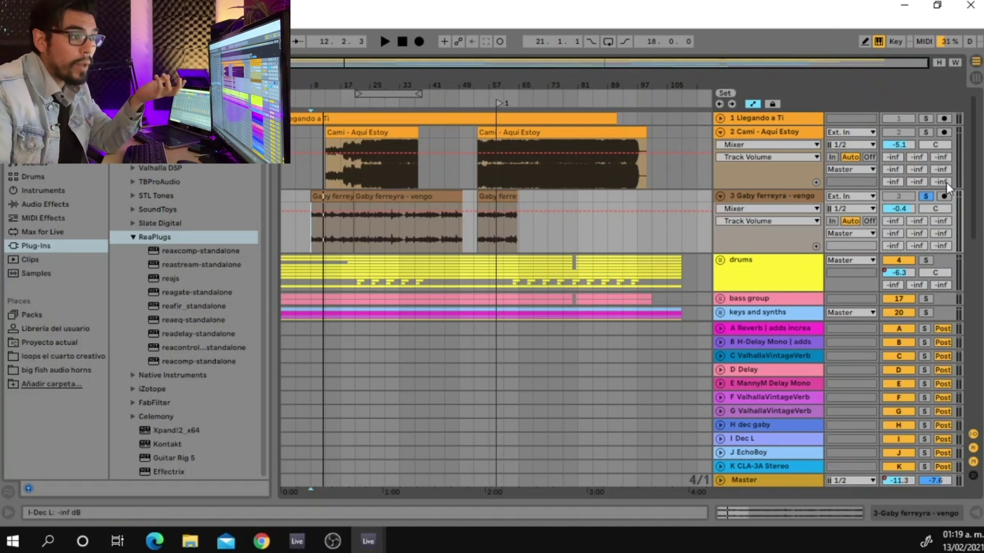
Solo the effected guit track and audition it from bar 1 with its Audio Effect Rack bypassed
{"action": "scroll", "coordinate": [963, 230], "scroll_direction": "down", "scroll_amount": 5}
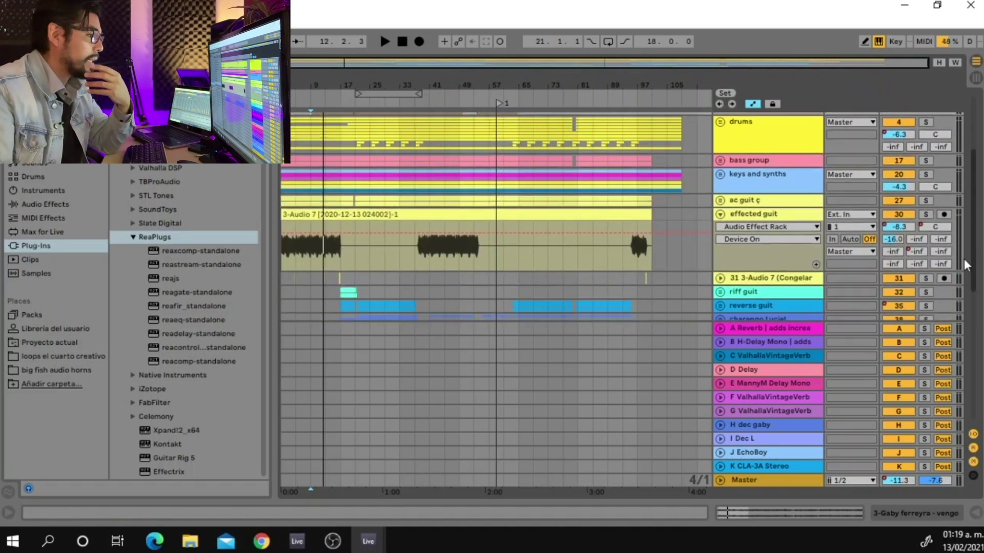
{"action": "left_click", "coordinate": [924, 214]}
{"action": "left_click", "coordinate": [287, 263]}
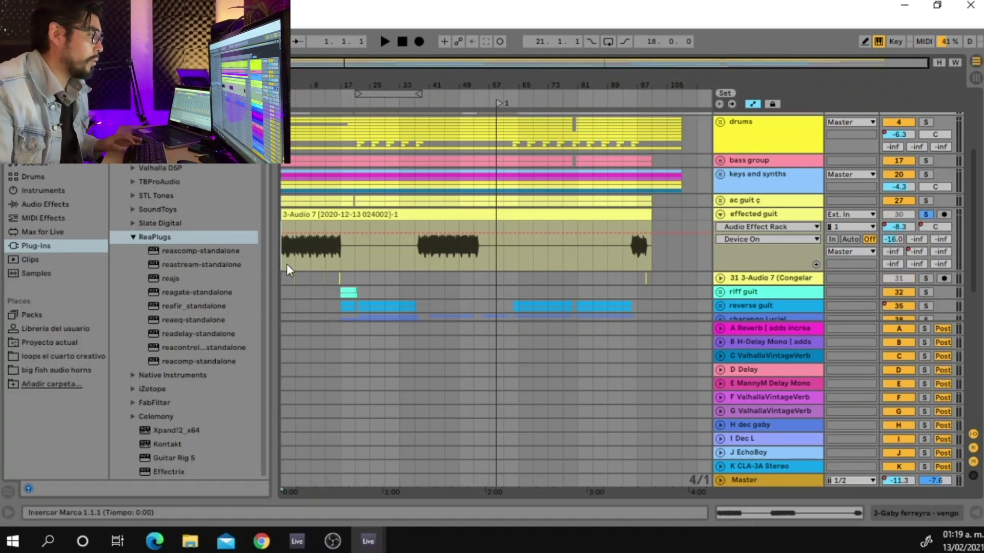
{"action": "double_click", "coordinate": [773, 215]}
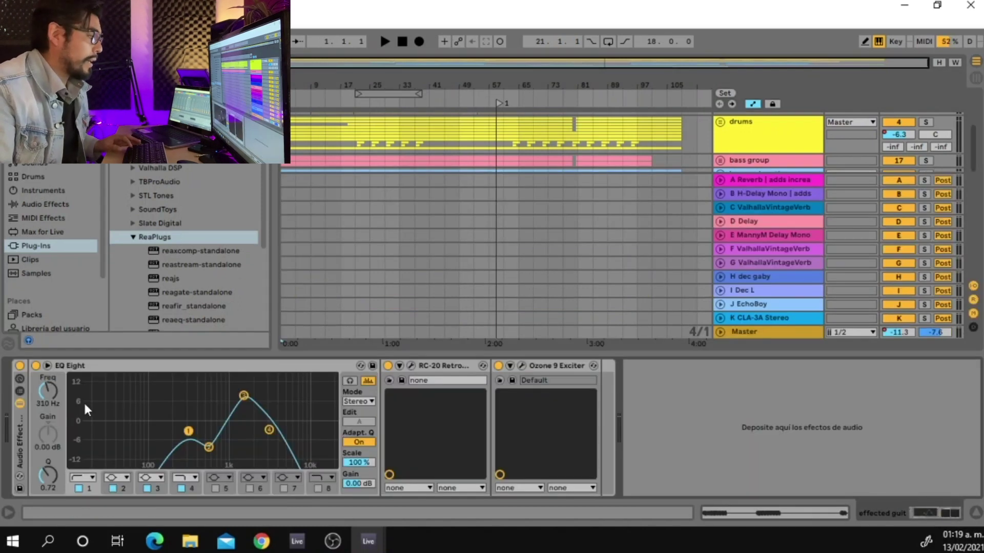
{"action": "left_click", "coordinate": [19, 366]}
{"action": "key", "text": "space"}
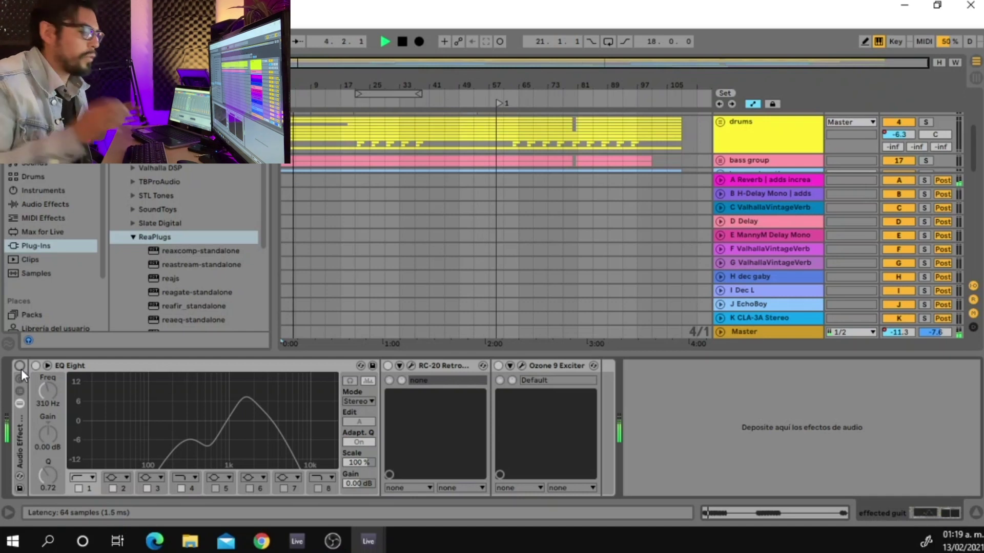
{"action": "key", "text": "space"}
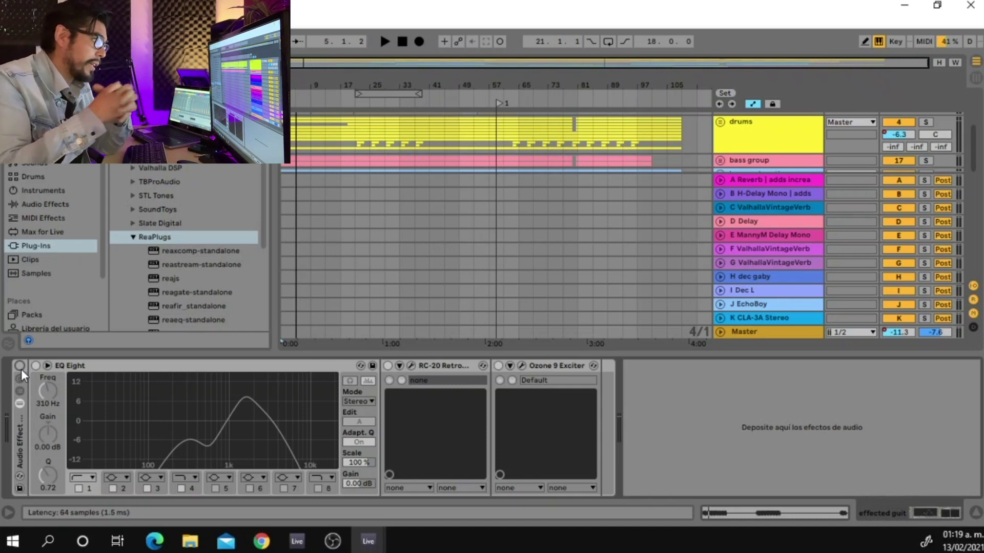
Reactivate the guitar's Audio Effect Rack and bypass RC-20 and Ozone 9 Exciter, leaving only EQ Eight active
{"action": "left_click", "coordinate": [20, 367]}
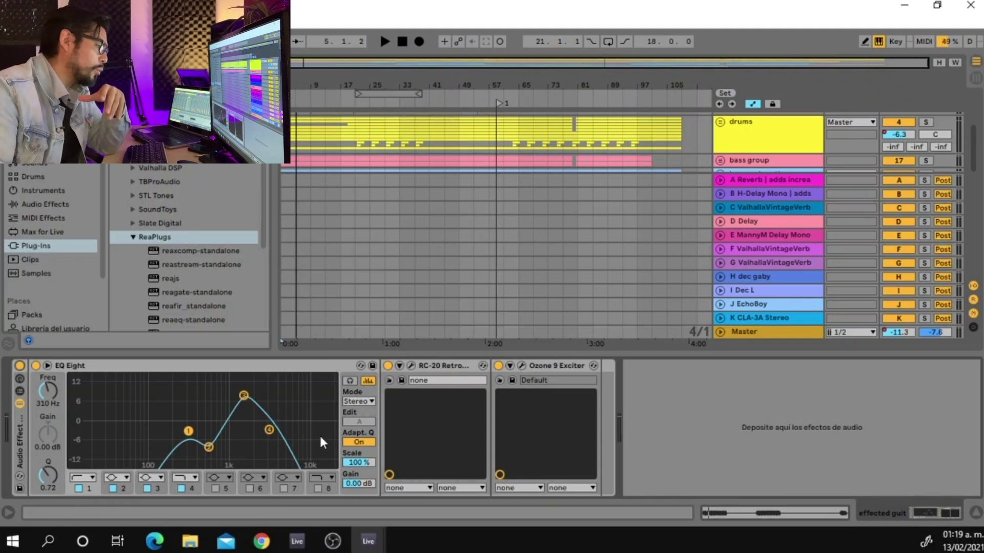
{"action": "left_click", "coordinate": [388, 366]}
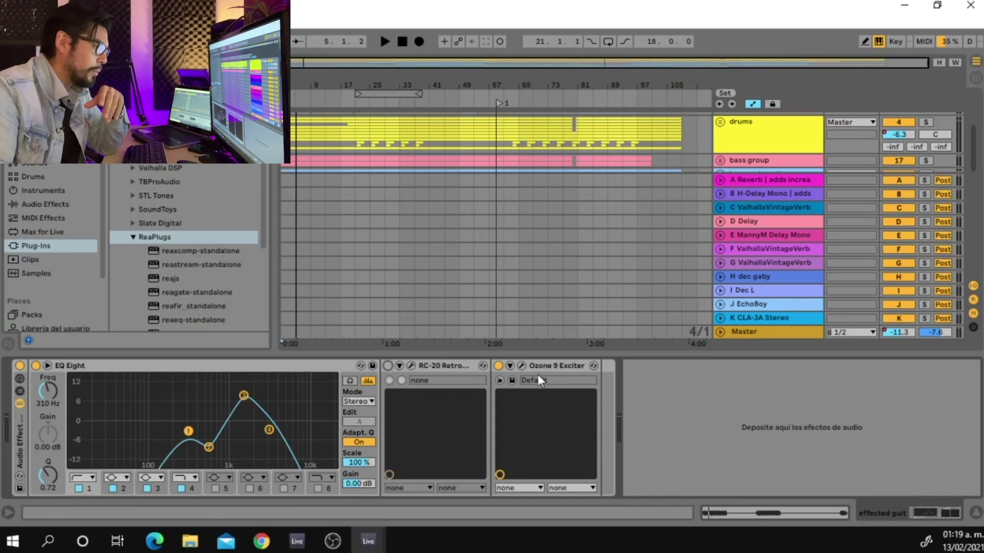
{"action": "left_click", "coordinate": [498, 366]}
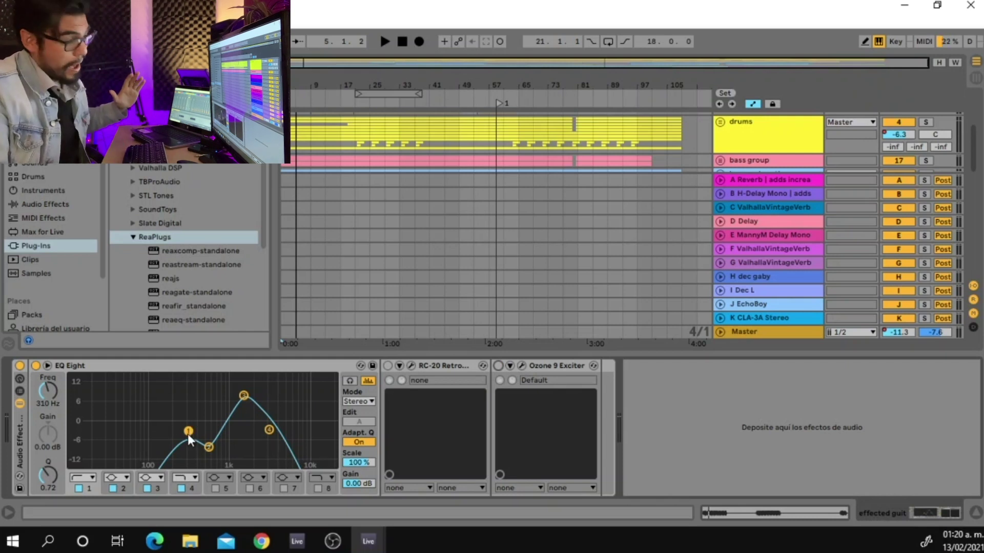
Review the settings of EQ Eight bands 2, 3 and 4 and audition the guitar from bar 1
{"action": "left_click", "coordinate": [209, 447]}
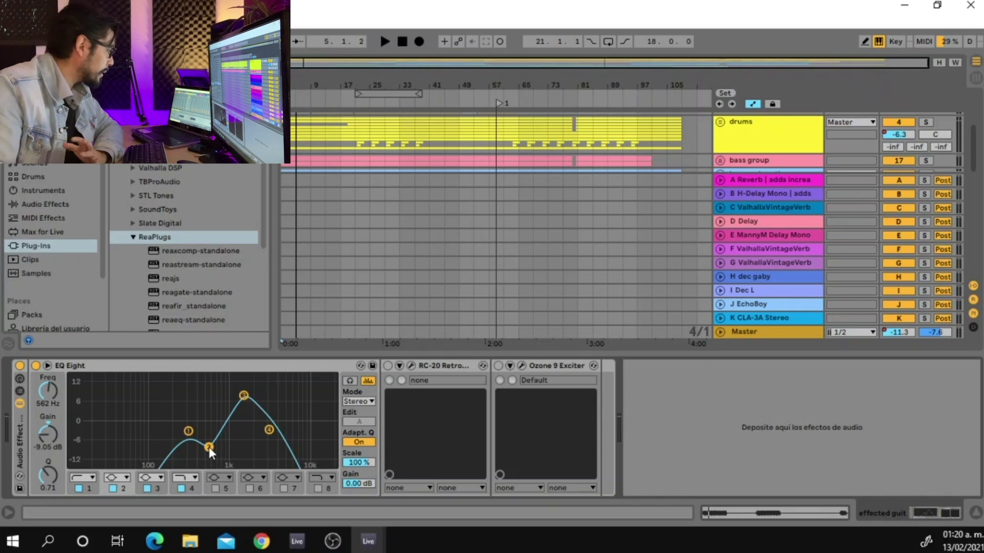
{"action": "left_click", "coordinate": [244, 396]}
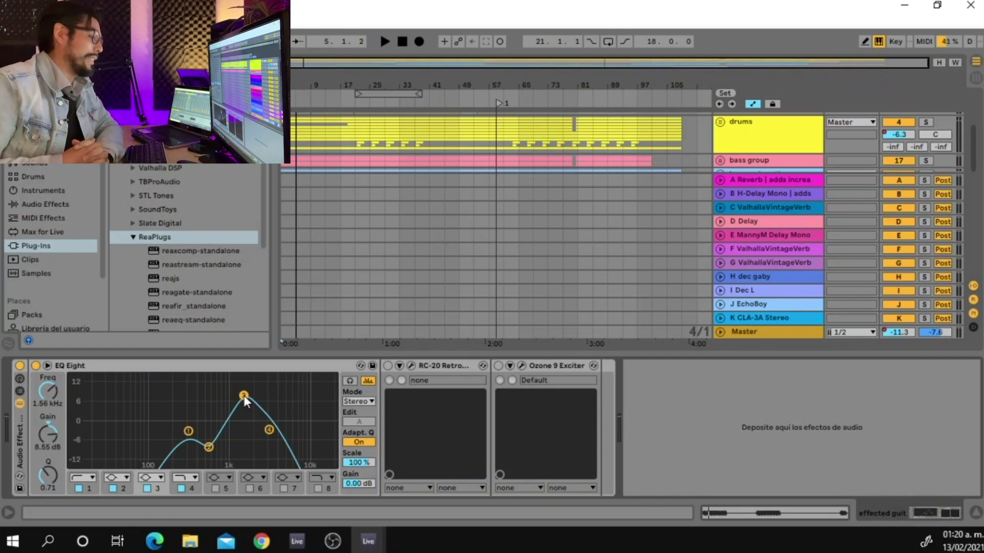
{"action": "left_click", "coordinate": [269, 430]}
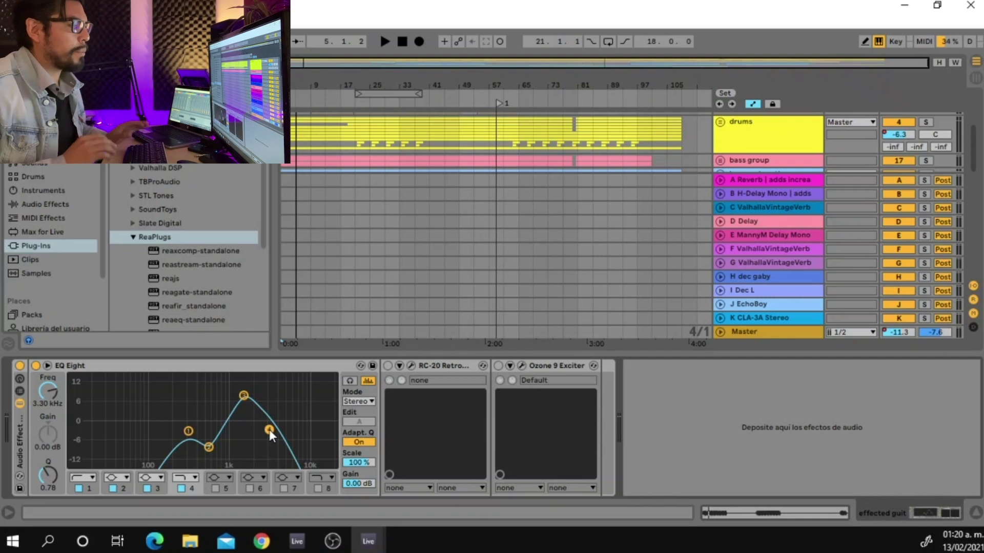
{"action": "key", "text": "space"}
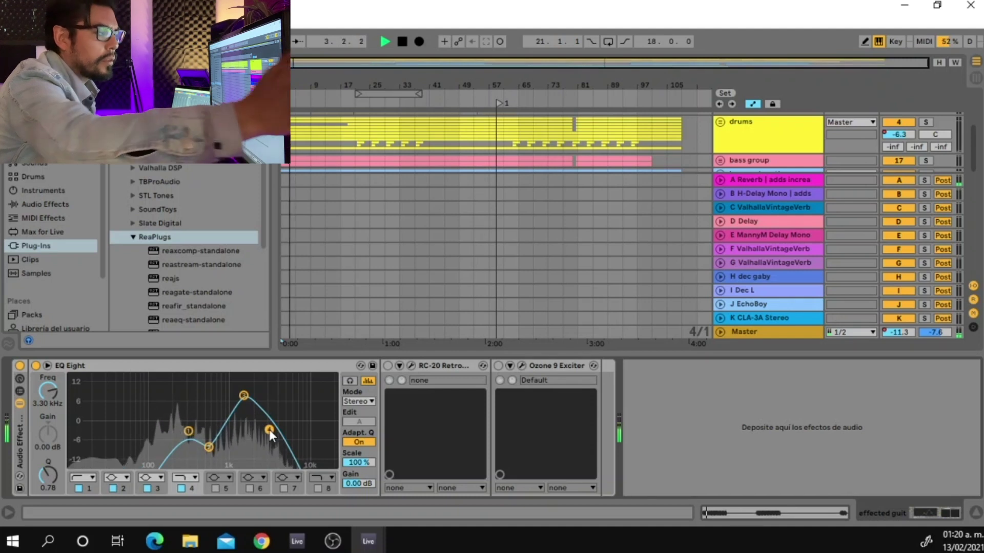
{"action": "key", "text": "space"}
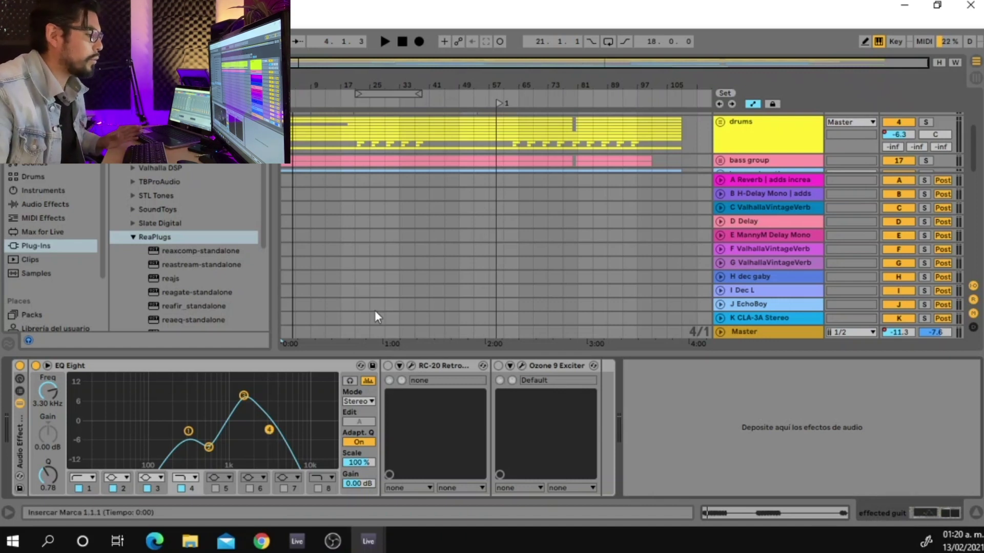
Open the RC-20 Retro Color plug-in, reposition its window to review the settings, and close it
{"action": "left_click", "coordinate": [411, 365]}
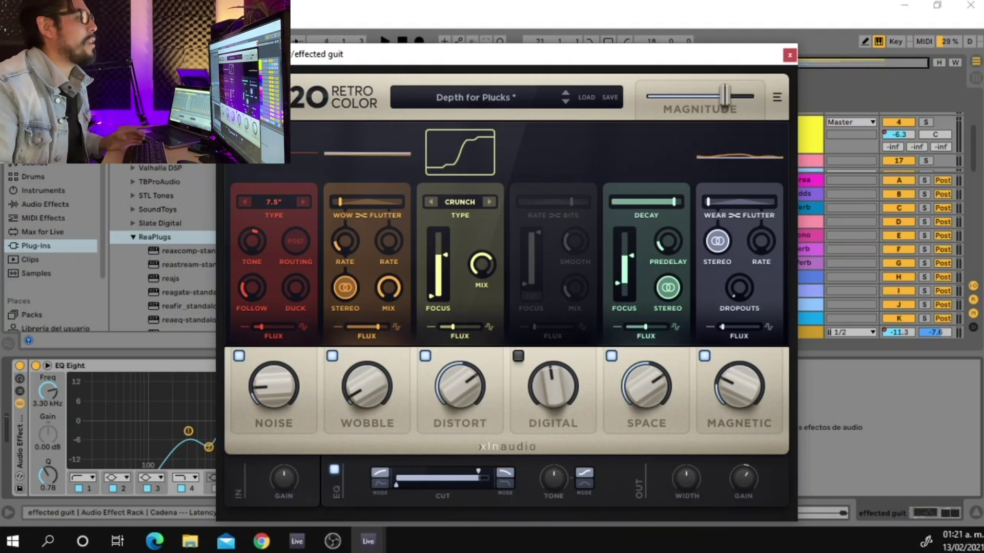
{"action": "left_click_drag", "start_coordinate": [413, 54], "coordinate": [222, 19]}
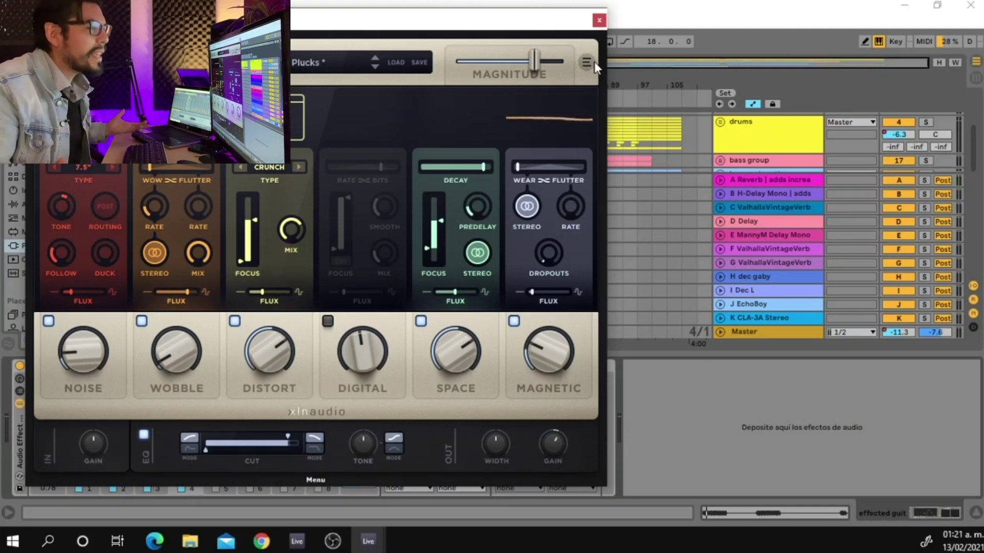
{"action": "left_click", "coordinate": [599, 20]}
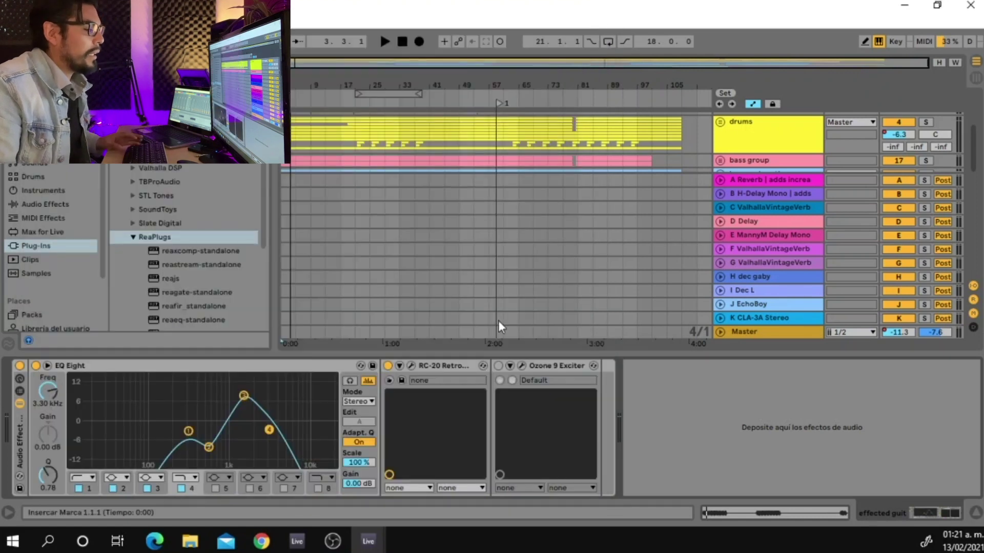
Open the Ozone 9 Exciter to review its settings, audition the guitar through it, and close the plug-in window
{"action": "left_click", "coordinate": [521, 368]}
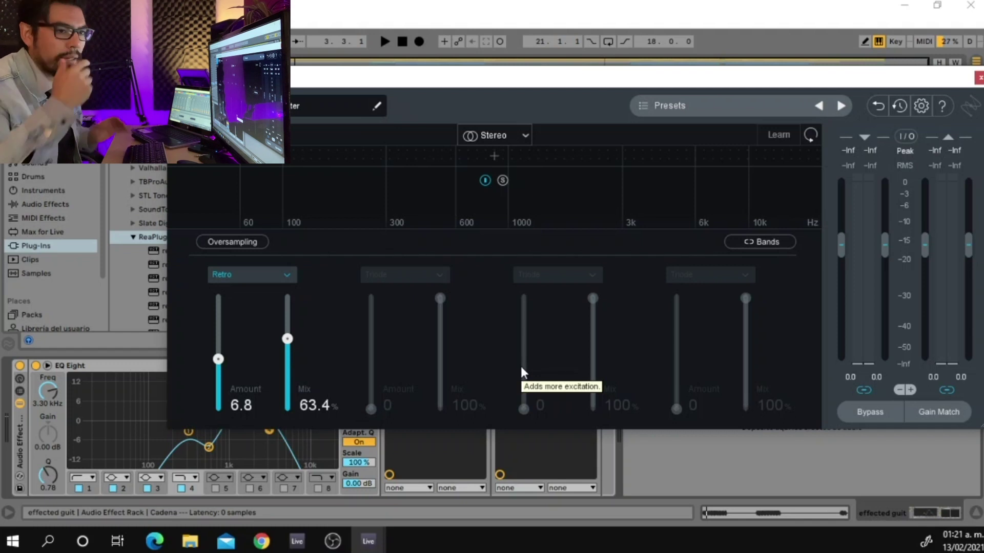
{"action": "key", "text": "space"}
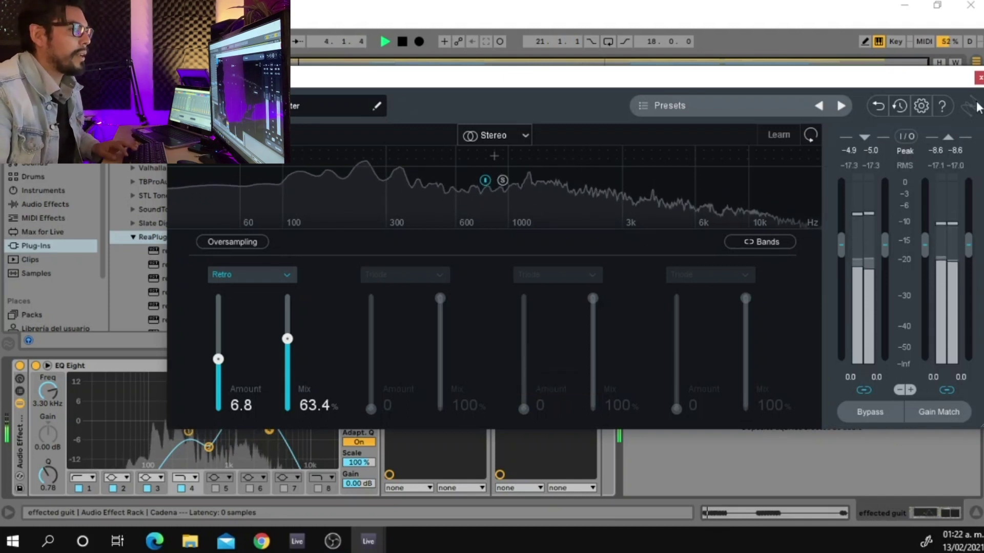
{"action": "key", "text": "ctrl+alt+p"}
{"action": "key", "text": "space"}
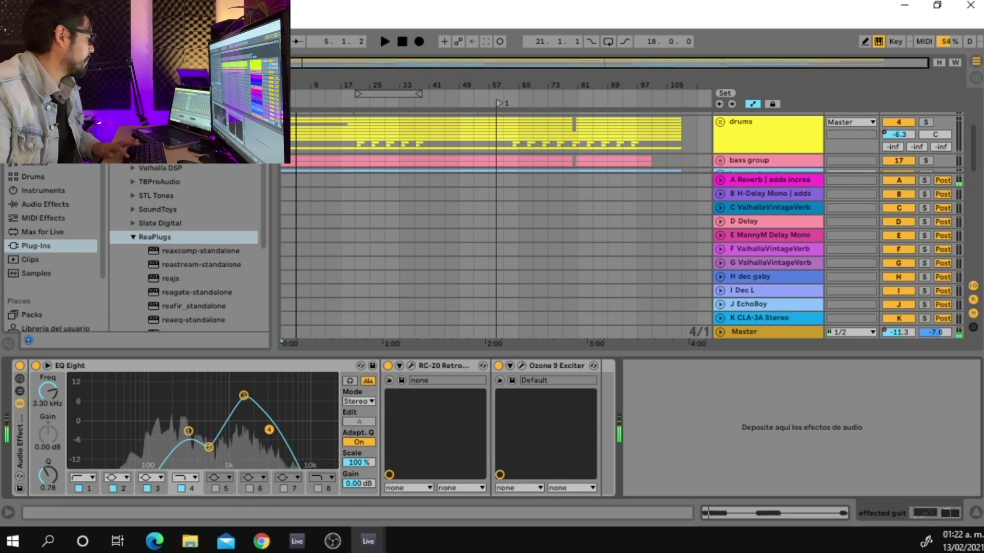
Audition the full mix from bar 1 with the guitar effects active, and hide the device chain
{"action": "key", "text": "space"}
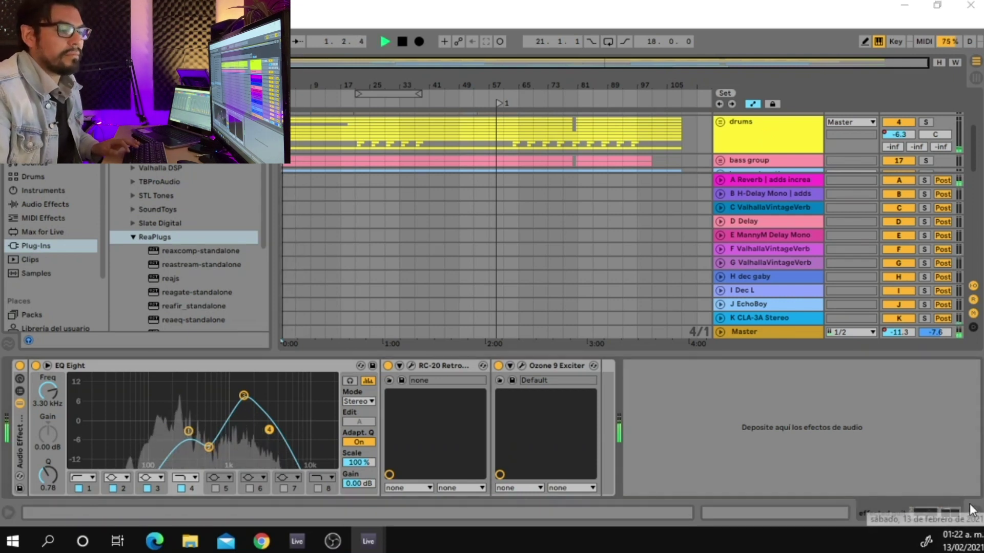
{"action": "left_click", "coordinate": [976, 518]}
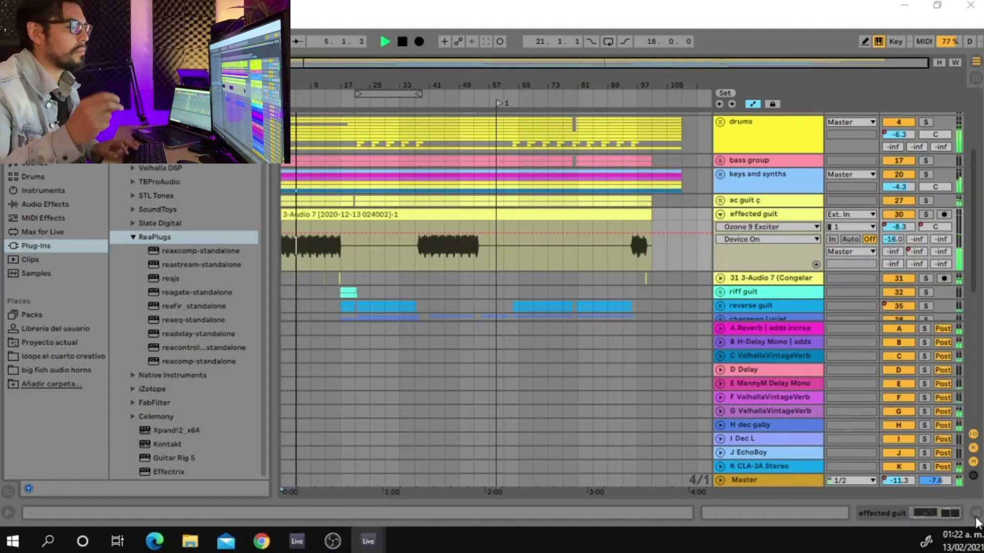
{"action": "key", "text": "space"}
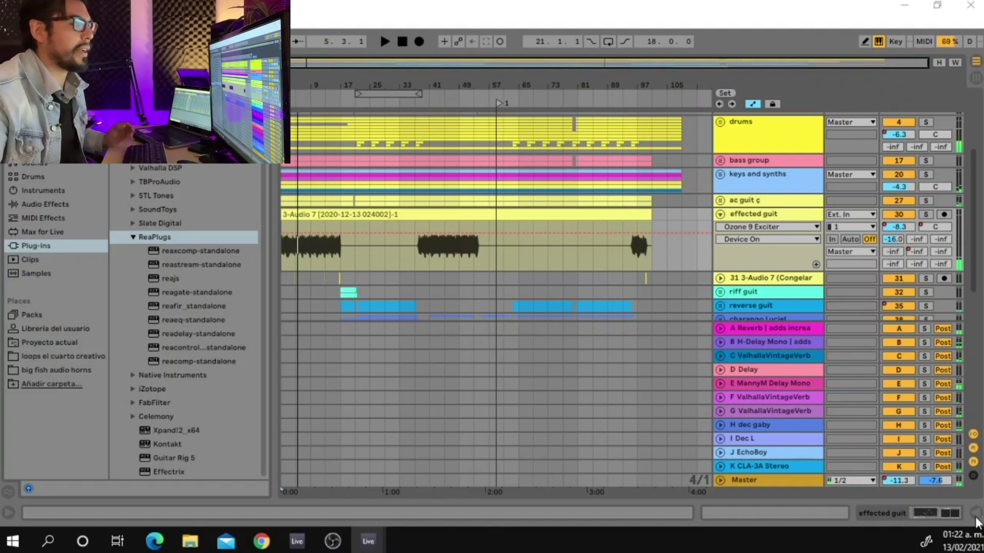
Expand the drums group and solo its kick track
{"action": "scroll", "coordinate": [970, 254], "scroll_direction": "up", "scroll_amount": 3}
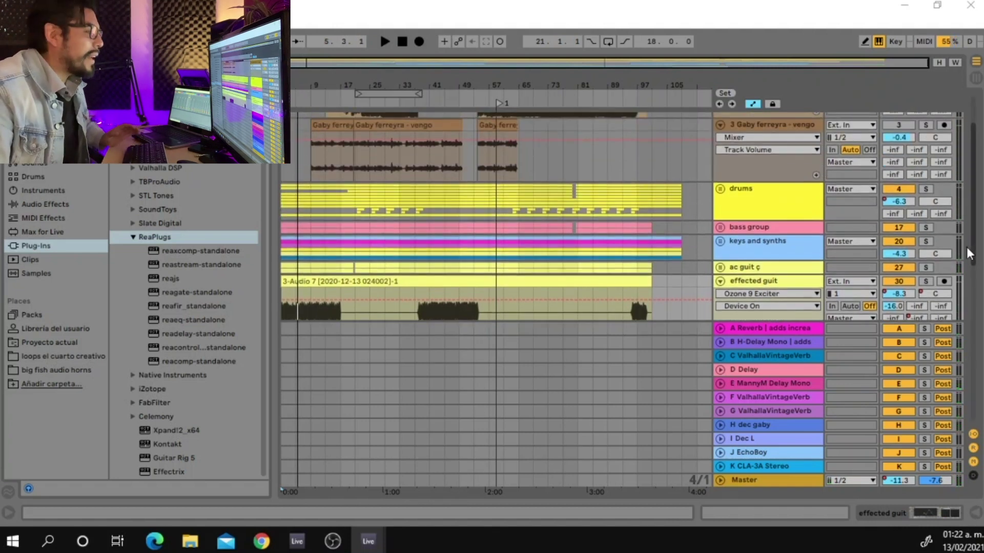
{"action": "left_click", "coordinate": [722, 190]}
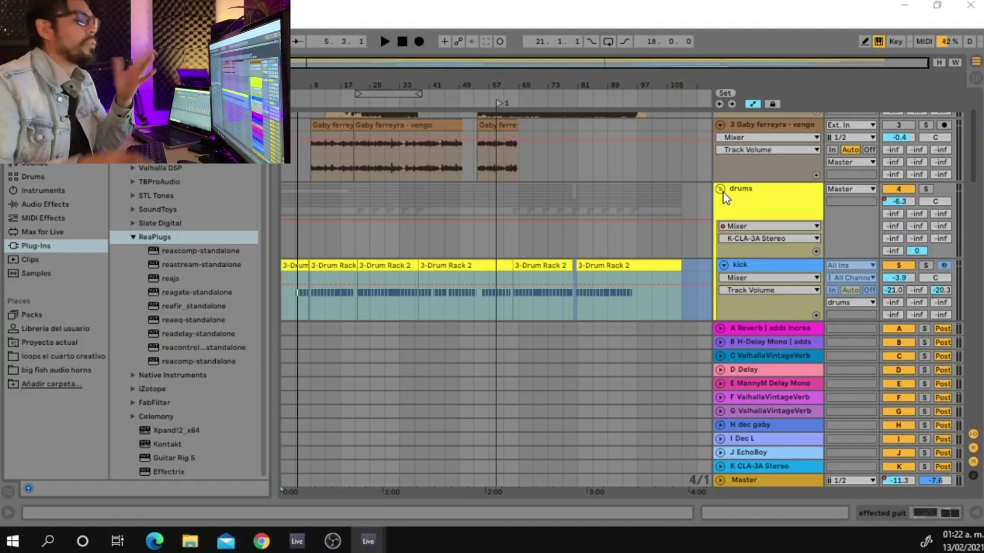
{"action": "left_click_drag", "start_coordinate": [979, 169], "coordinate": [979, 195]}
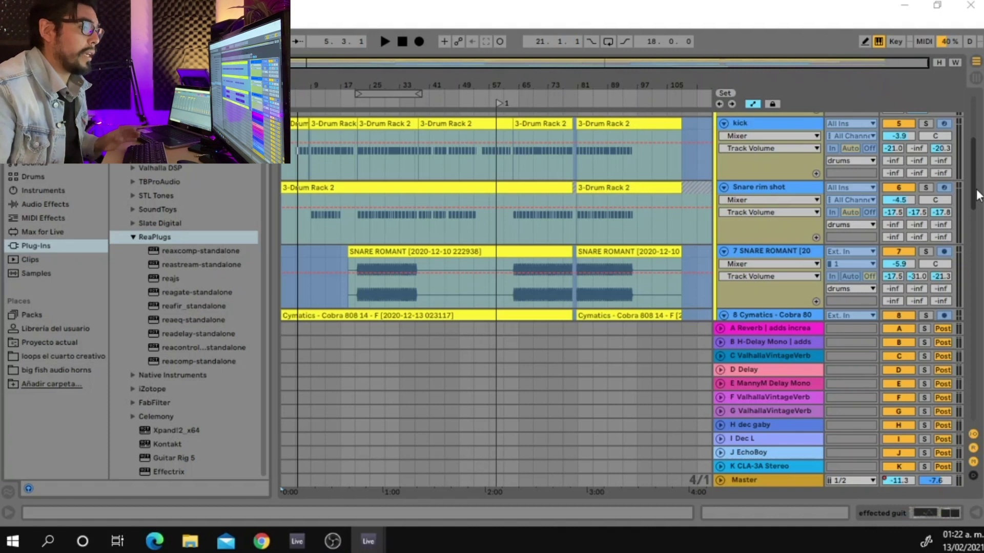
{"action": "scroll", "coordinate": [925, 164], "scroll_direction": "up", "scroll_amount": 1}
{"action": "left_click", "coordinate": [925, 153]}
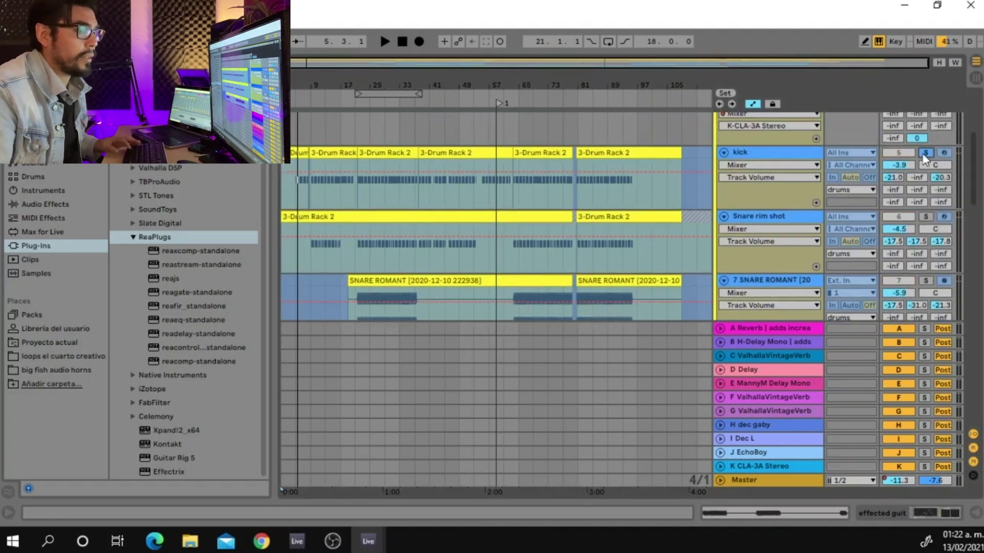
Audition the soloed kick, remove its solo during playback to hear the whole drums group, and stop
{"action": "key", "text": "space"}
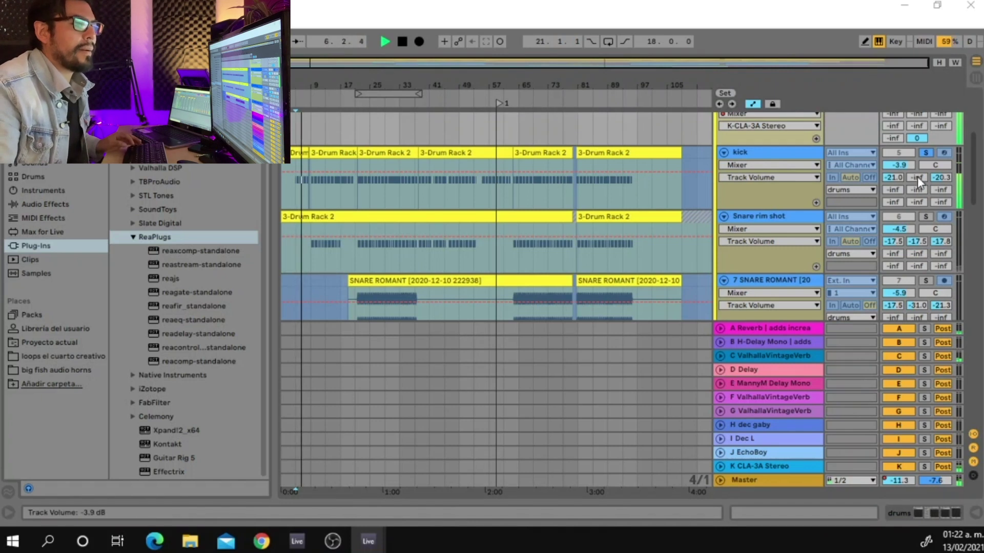
{"action": "left_click", "coordinate": [930, 150]}
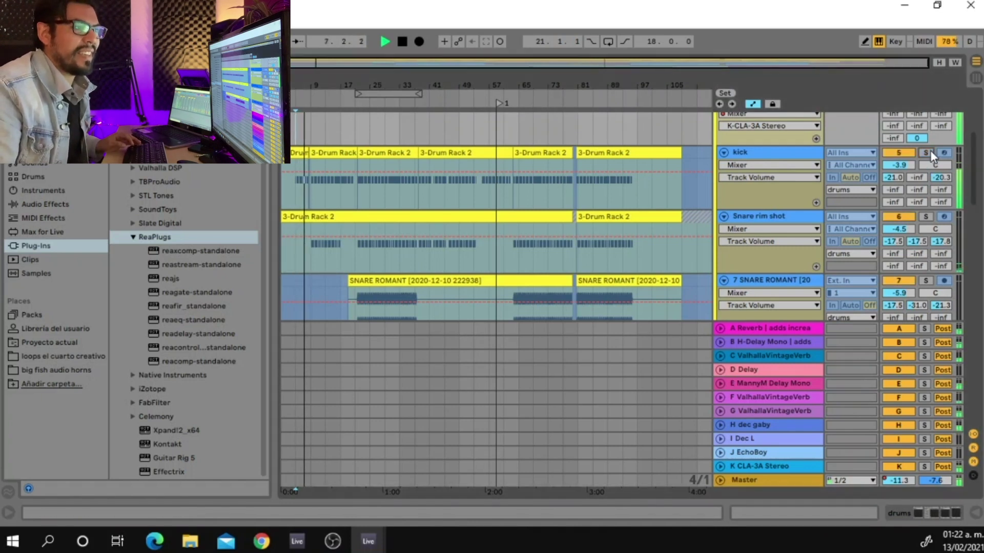
{"action": "key", "text": "space"}
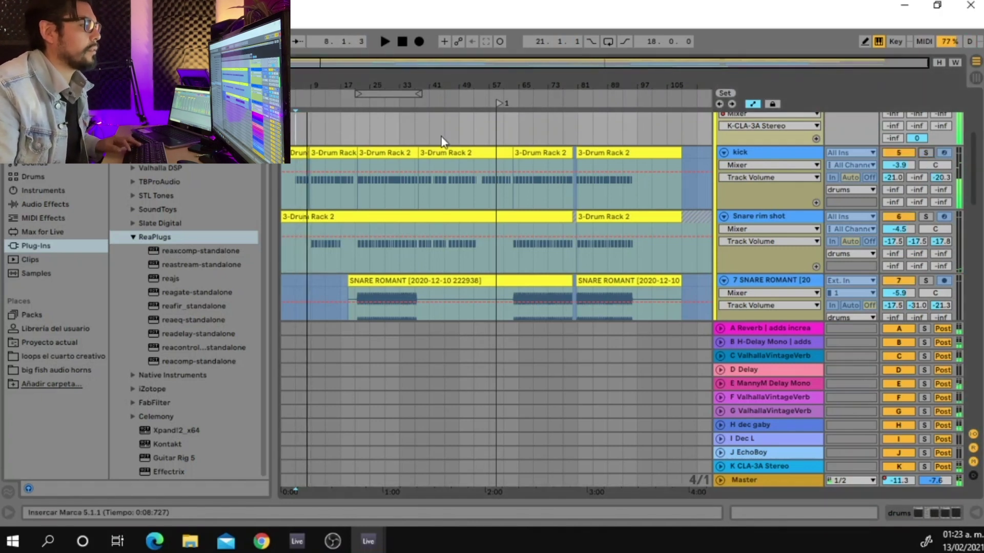
Look over the drum tracks and place the insert marker at bar 9 in the kick track
{"action": "scroll", "coordinate": [416, 137], "scroll_direction": "down", "scroll_amount": 5}
{"action": "scroll", "coordinate": [417, 137], "scroll_direction": "up", "scroll_amount": 5}
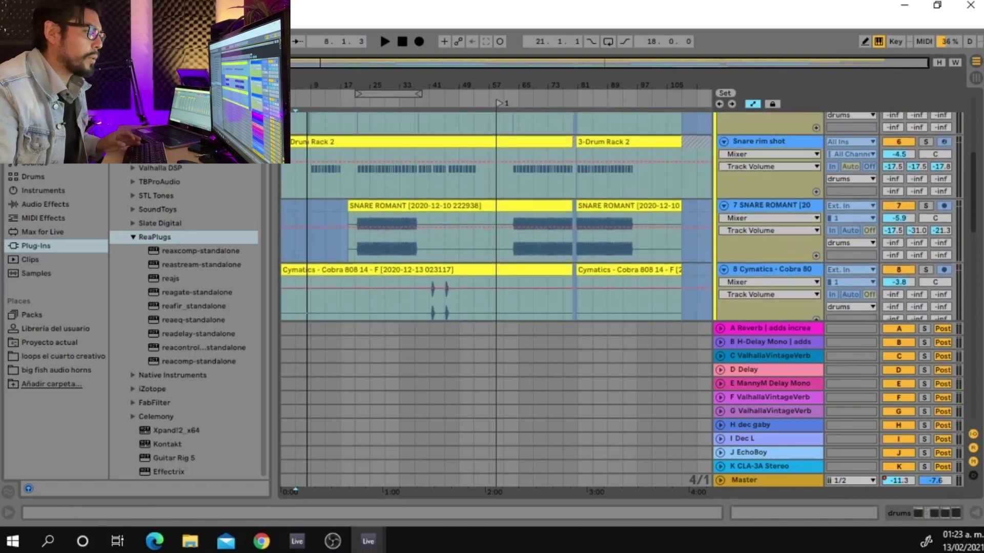
{"action": "left_click", "coordinate": [313, 208]}
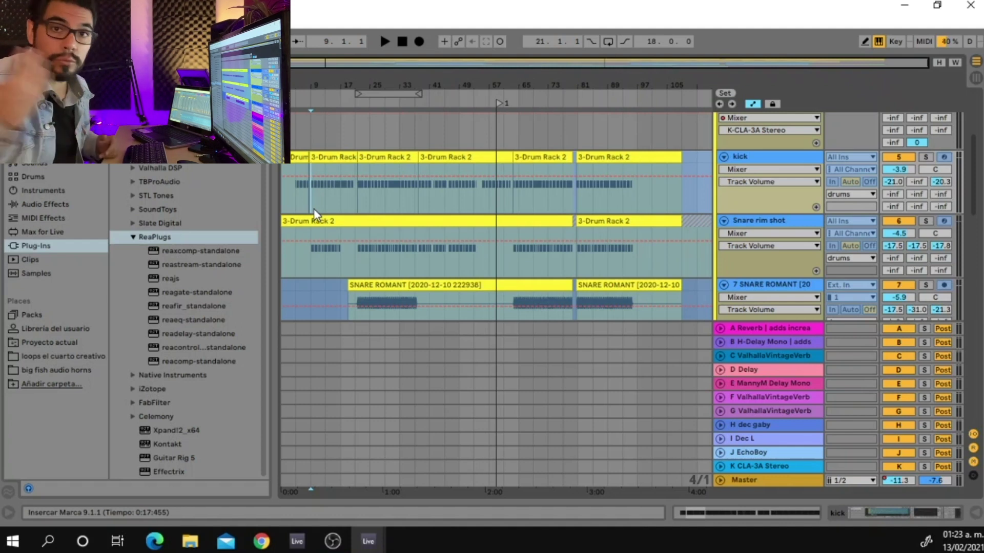
Audition the soloed drums group from bar 9 in several short passes to examine the groove
{"action": "scroll", "coordinate": [915, 169], "scroll_direction": "up", "scroll_amount": 1}
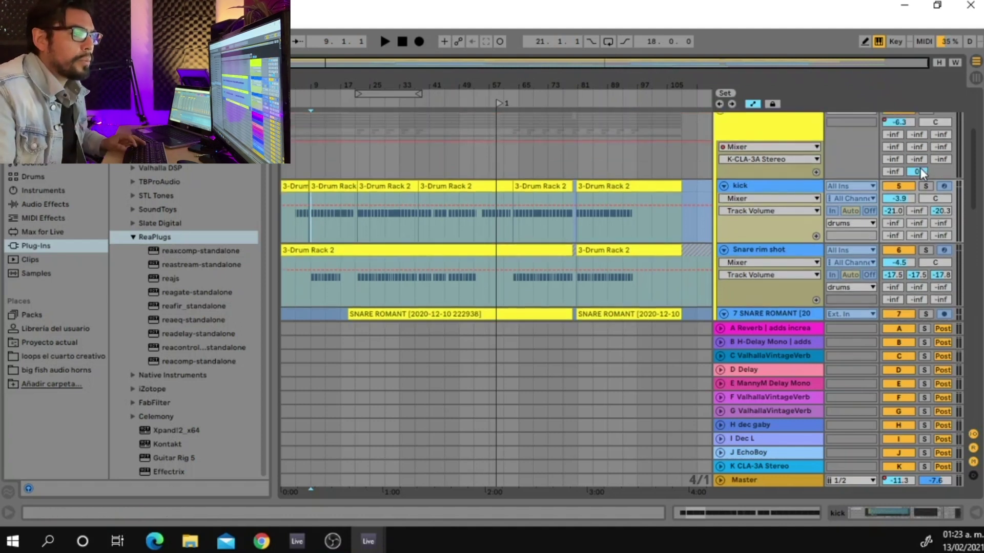
{"action": "scroll", "coordinate": [921, 166], "scroll_direction": "up", "scroll_amount": 1}
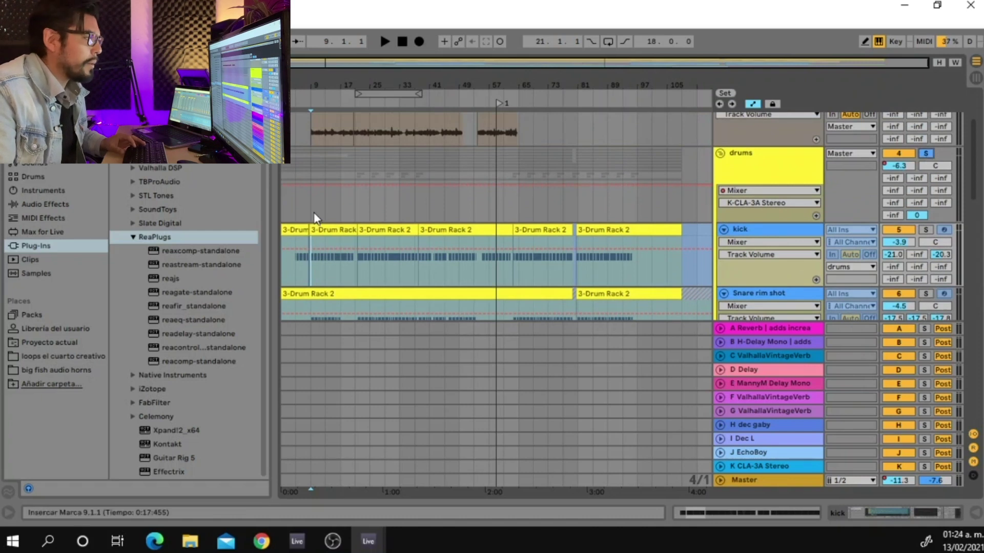
{"action": "scroll", "coordinate": [313, 213], "scroll_direction": "down", "scroll_amount": 2}
{"action": "key", "text": "space"}
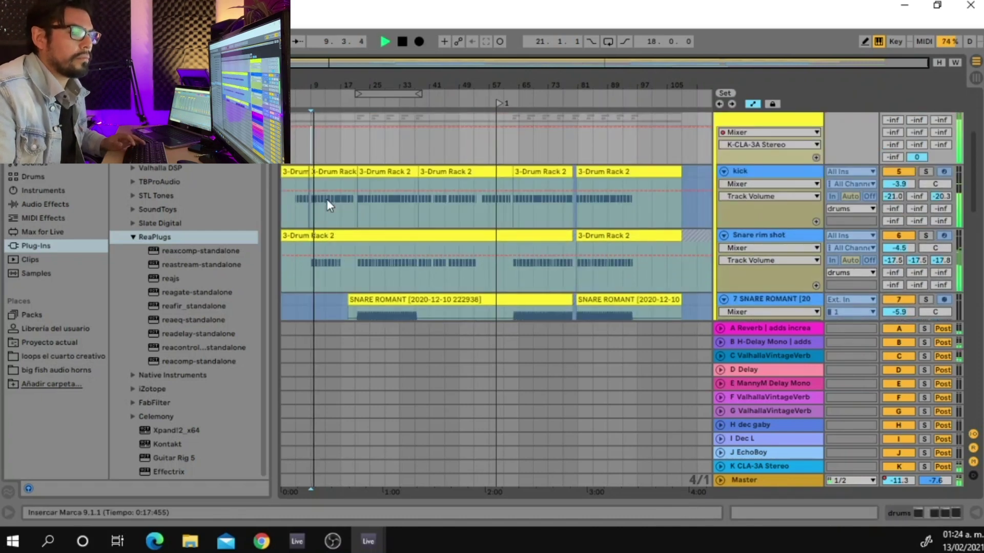
{"action": "key", "text": "space"}
{"action": "key", "text": "space"}
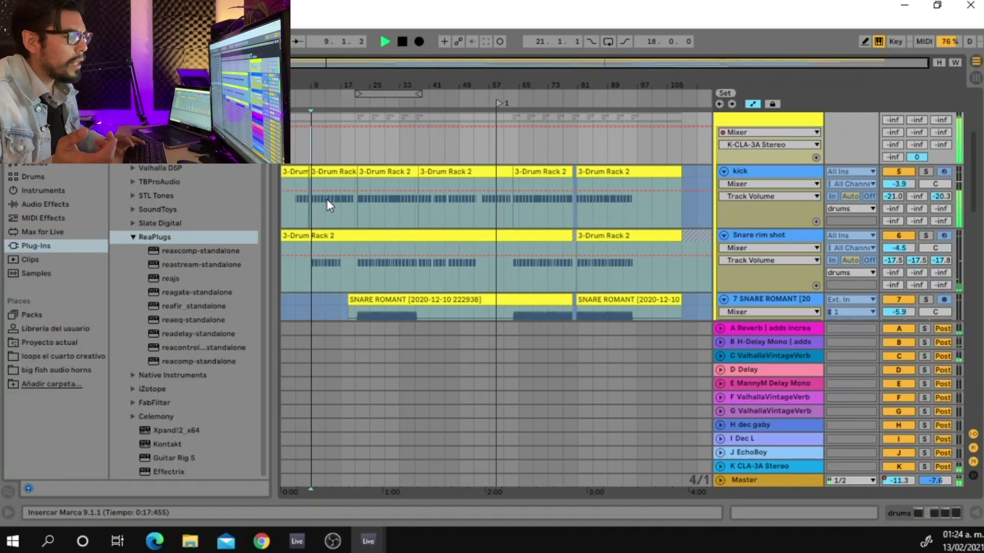
{"action": "key", "text": "space"}
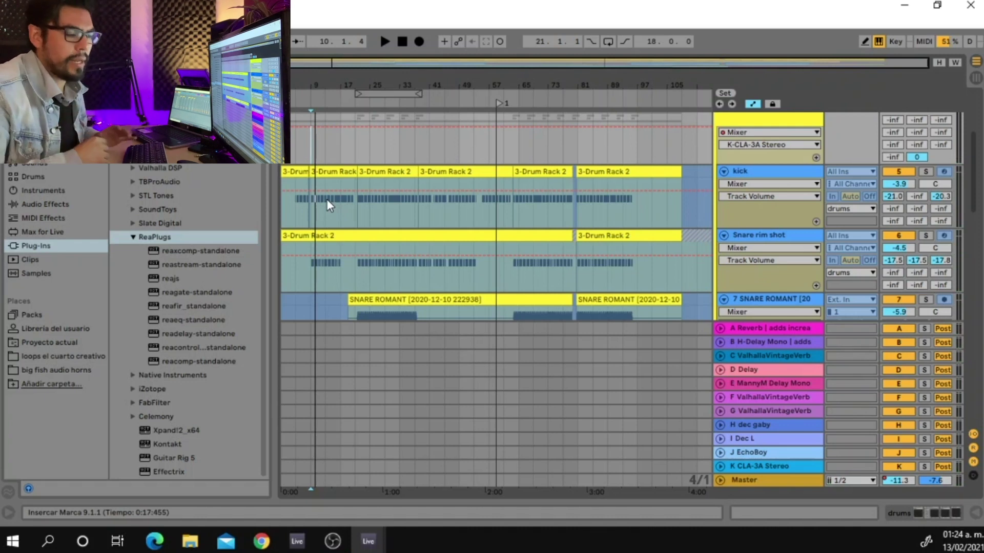
{"action": "key", "text": "space"}
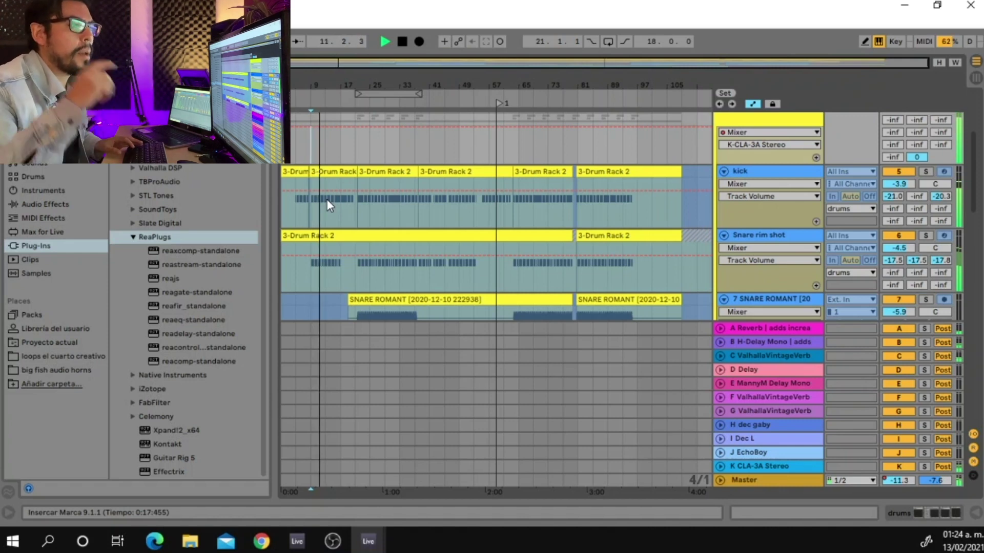
{"action": "key", "text": "space"}
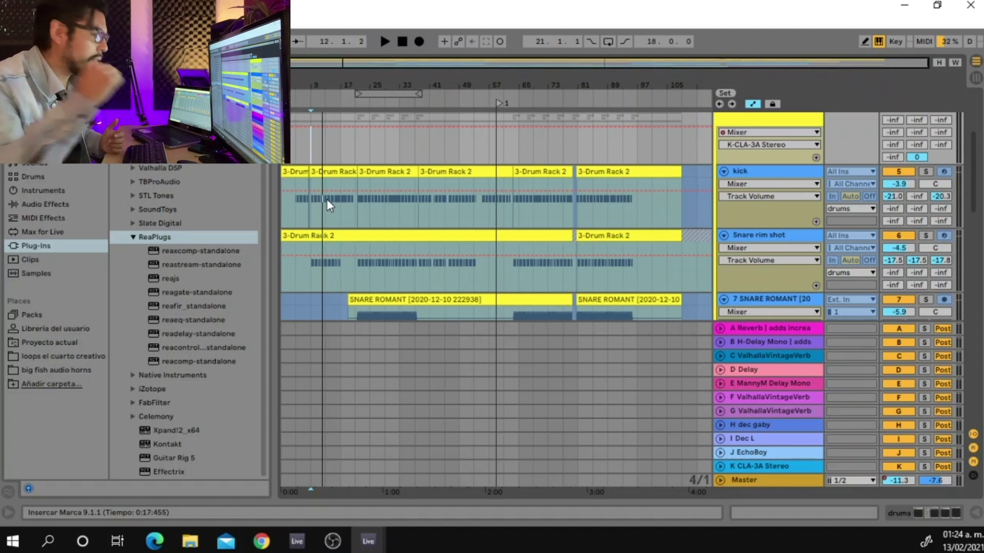
{"action": "key", "text": "space"}
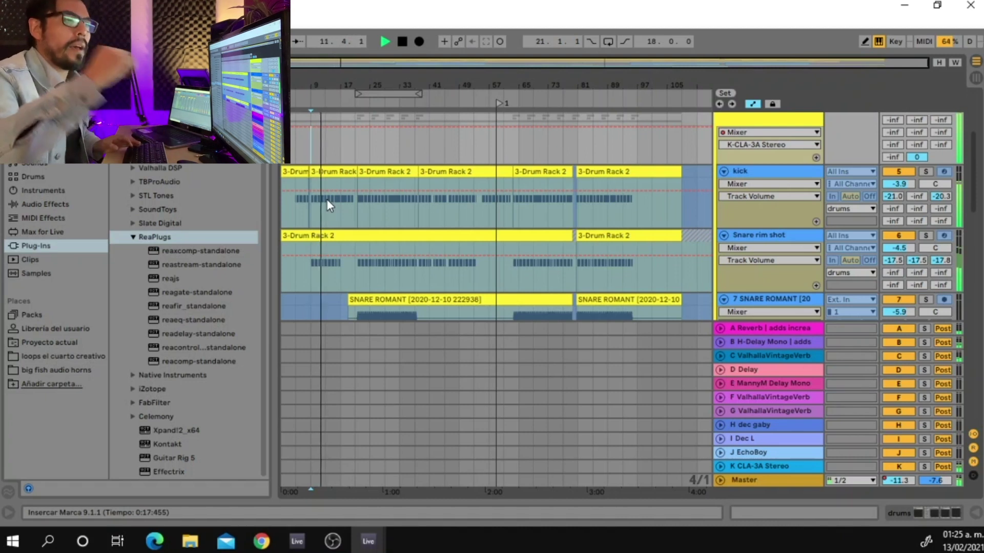
{"action": "key", "text": "space"}
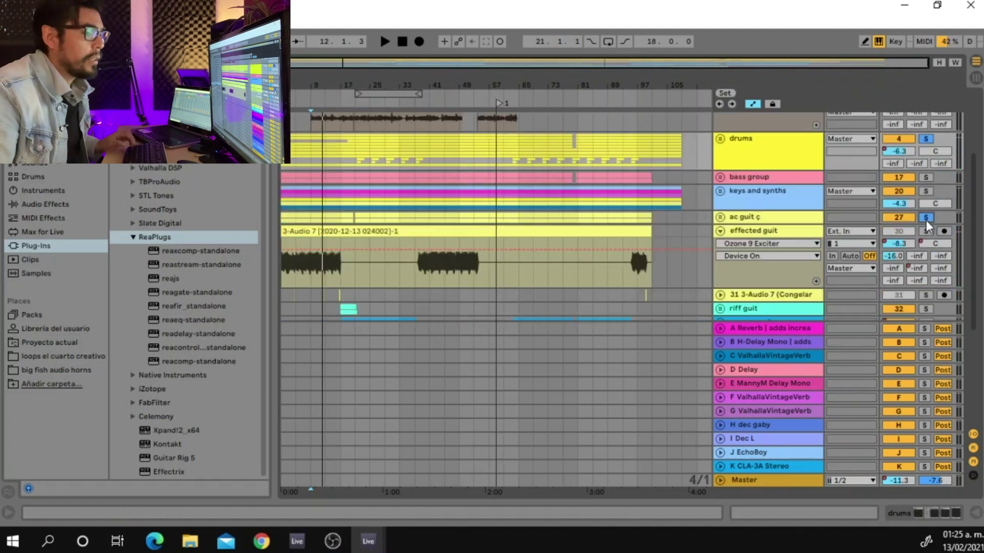
Audition the drums with the ac guit group from bar 9 and add the effected guit to the solo during playback
{"action": "key", "text": "space"}
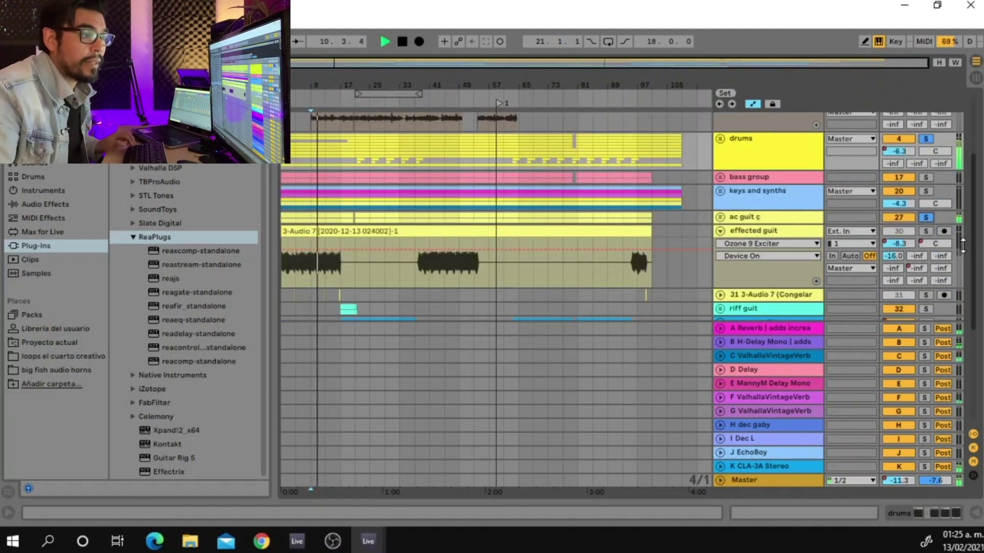
{"action": "left_click", "coordinate": [926, 230]}
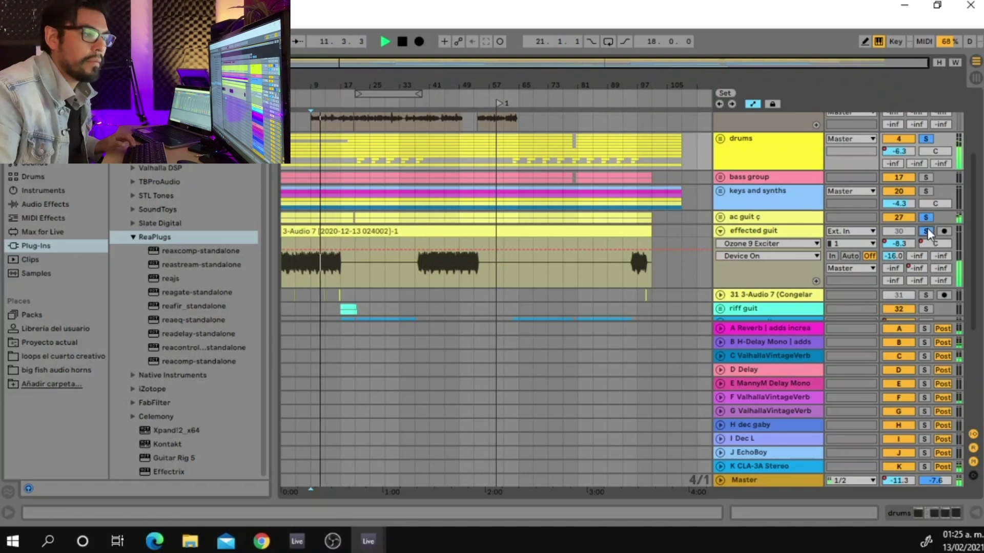
{"action": "key", "text": "space"}
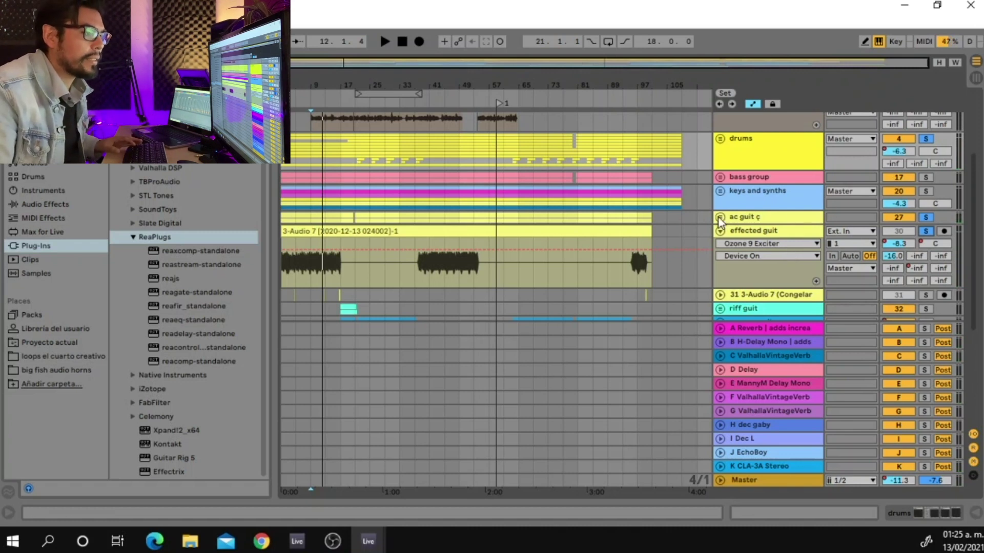
Solo only the ac guit group, audition it from bar 9, and briefly expand the group to view its tracks
{"action": "left_click", "coordinate": [930, 217]}
{"action": "key", "text": "space"}
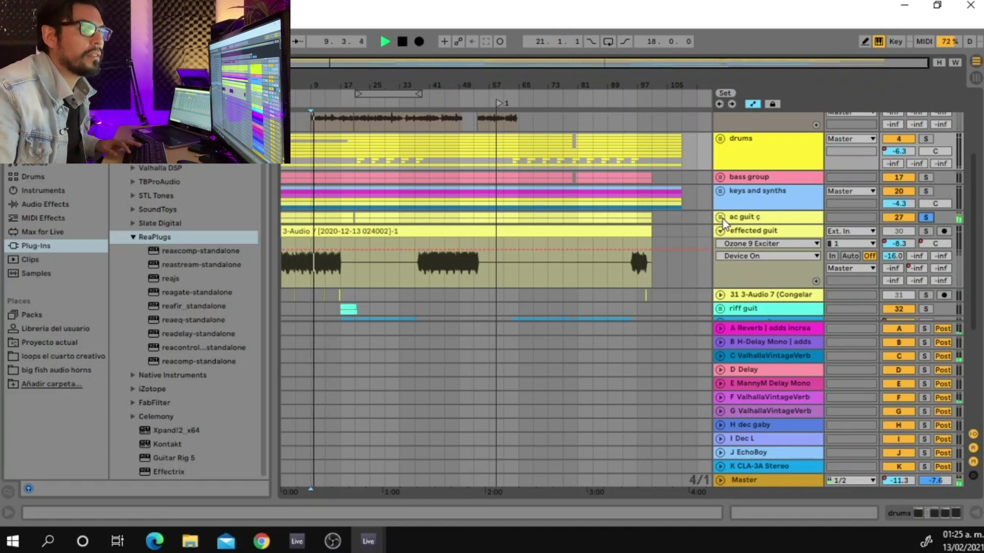
{"action": "left_click", "coordinate": [721, 218]}
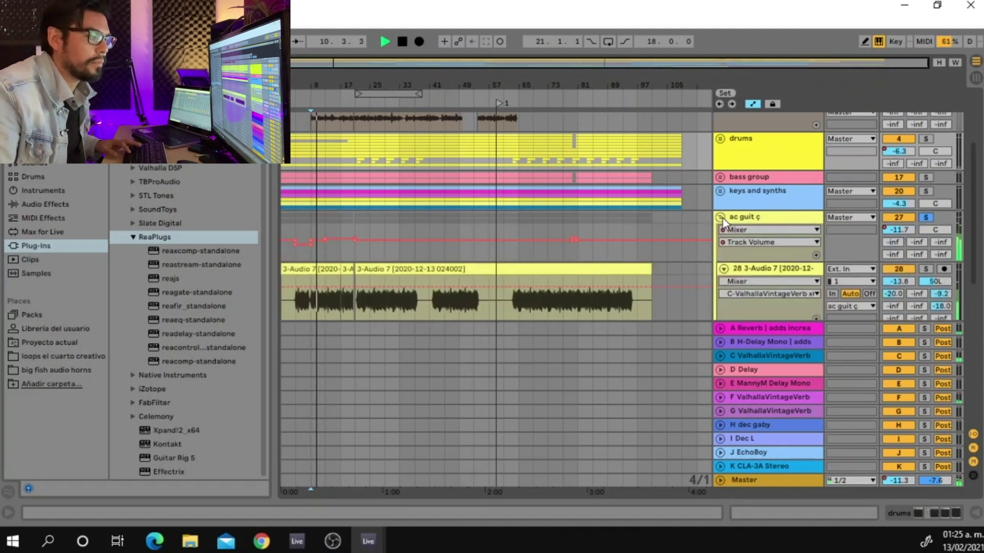
{"action": "left_click", "coordinate": [721, 218]}
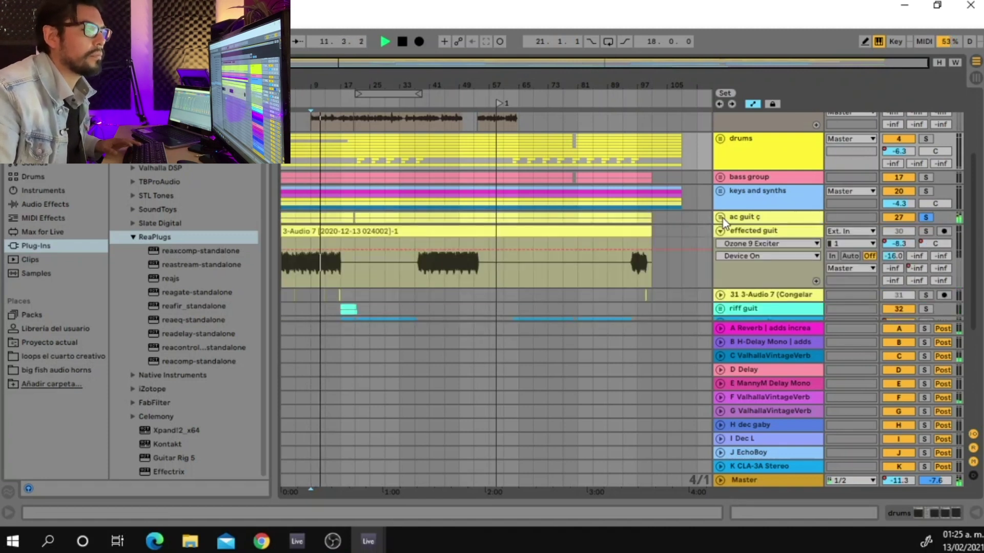
{"action": "key", "text": "space"}
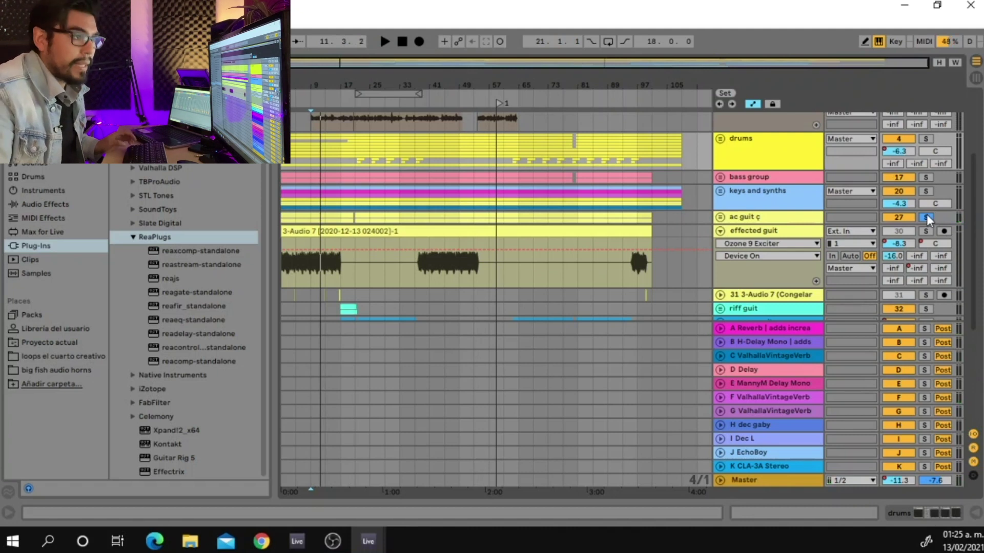
Audition the drums, ac guit and effected guit soloed together from bar 9, and expand the bass group
{"action": "left_click", "coordinate": [926, 232]}
{"action": "key", "text": "space"}
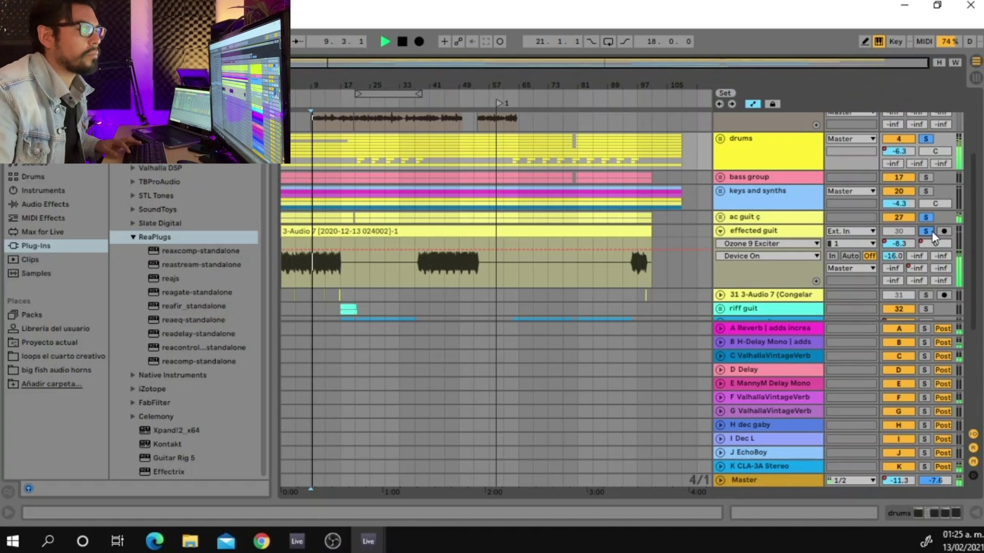
{"action": "left_click", "coordinate": [723, 177]}
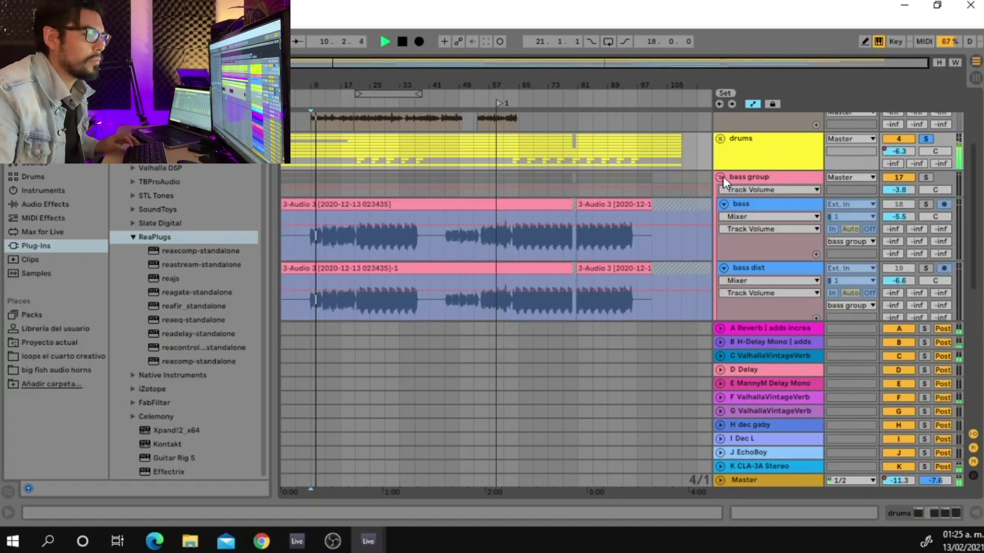
{"action": "key", "text": "space"}
Solo only the bass group and audition it
{"action": "left_click", "coordinate": [929, 178]}
{"action": "key", "text": "space"}
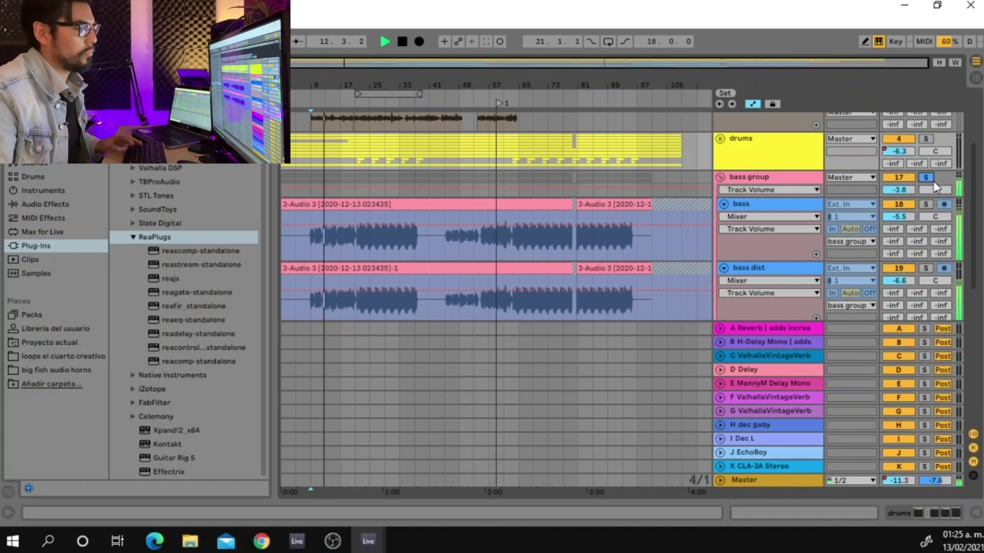
{"action": "key", "text": "space"}
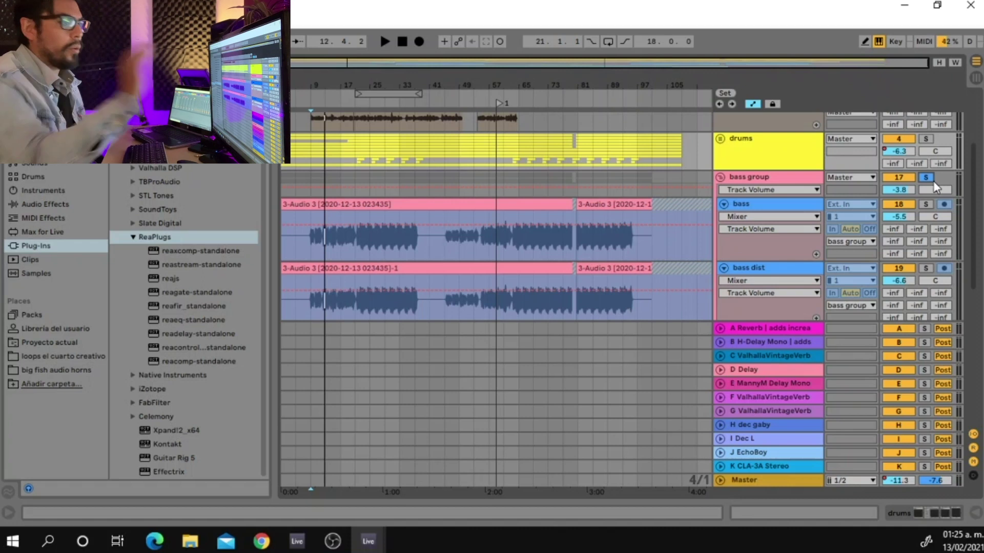
Review the device chains of the bass and bass dist tracks, hiding the device view after each
{"action": "left_click", "coordinate": [788, 202]}
{"action": "double_click", "coordinate": [787, 202]}
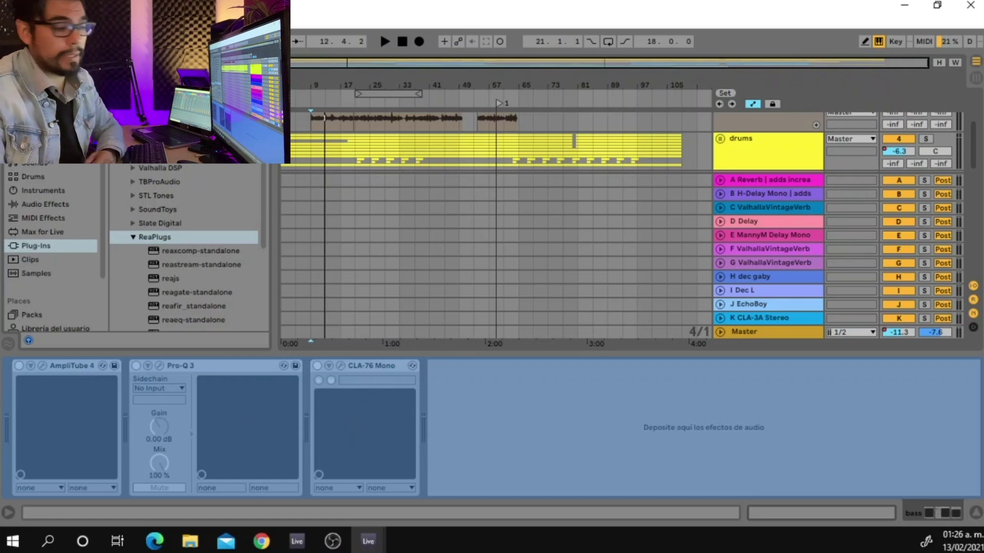
{"action": "key", "text": "ctrl+alt+l"}
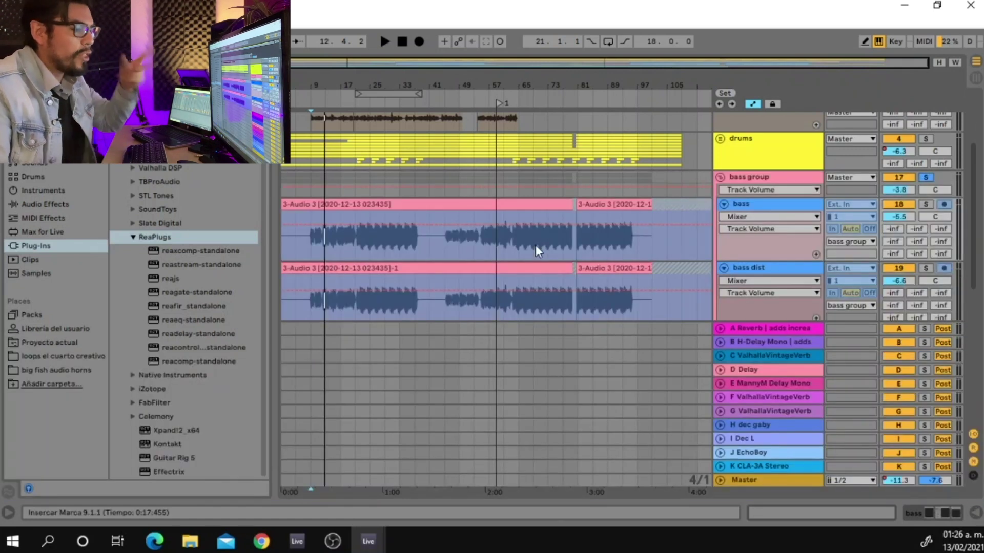
{"action": "left_click", "coordinate": [780, 268]}
{"action": "key", "text": "ctrl+alt+l"}
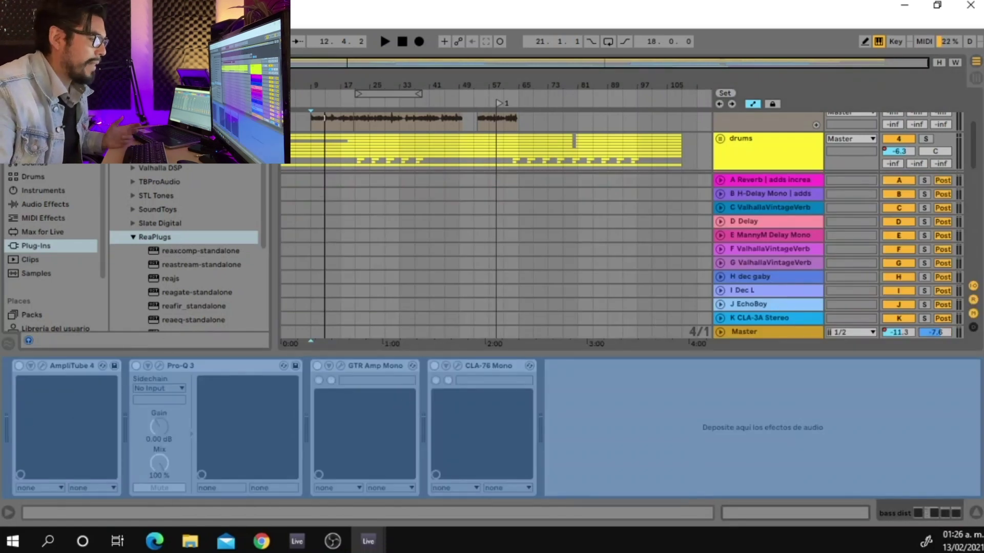
{"action": "left_click", "coordinate": [976, 515]}
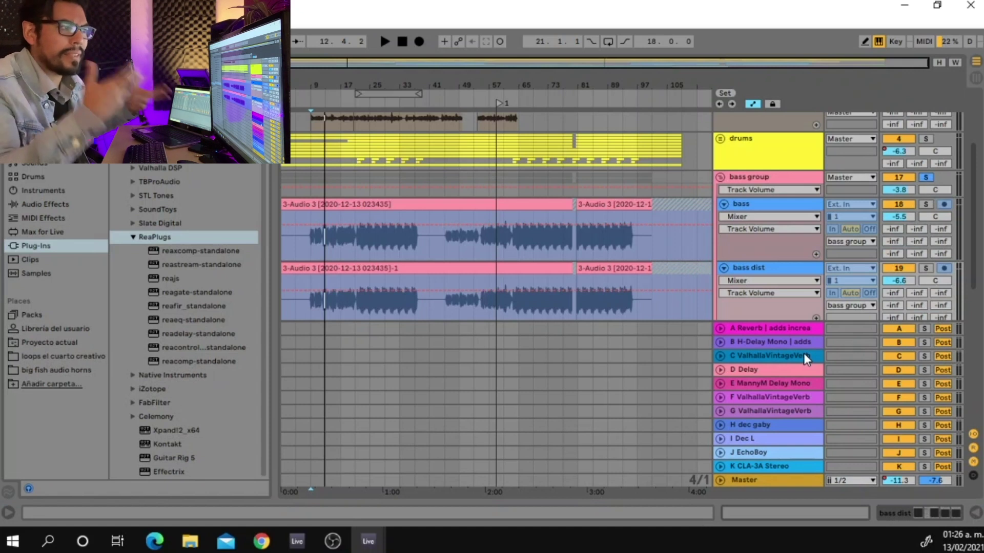
Collapse the bass group, add the drums group to the solo, and play both from bar 9
{"action": "left_click", "coordinate": [720, 174]}
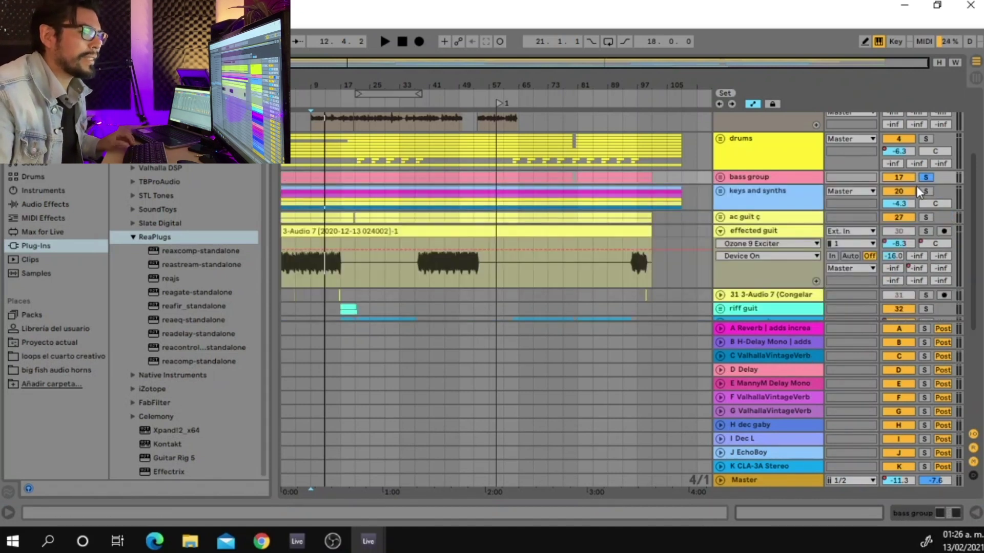
{"action": "left_click", "coordinate": [925, 138]}
{"action": "key", "text": "space"}
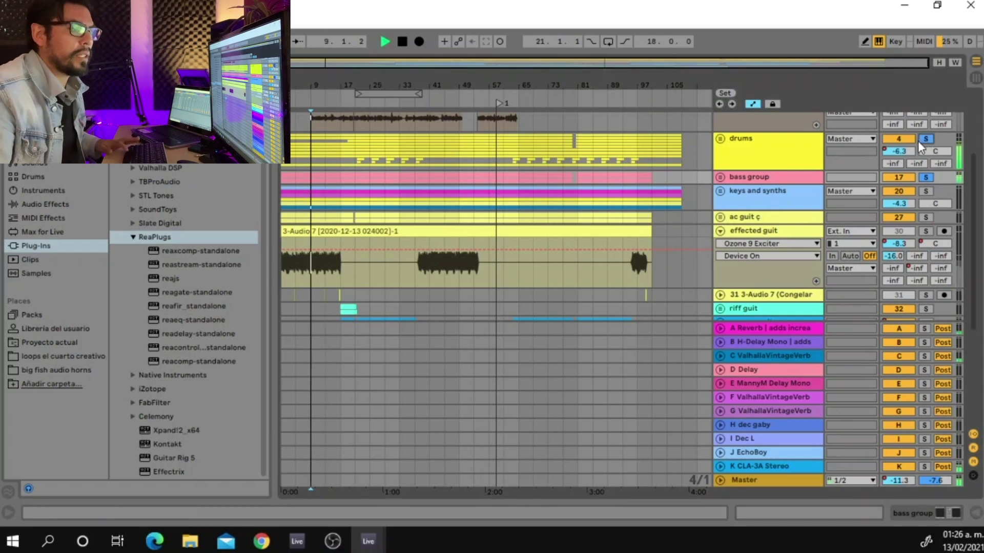
Add the effected guit, ac guit, and keys and synths to the soloed groups while auditioning the build-up from bar 9
{"action": "scroll", "coordinate": [908, 240], "scroll_direction": "down", "scroll_amount": 1}
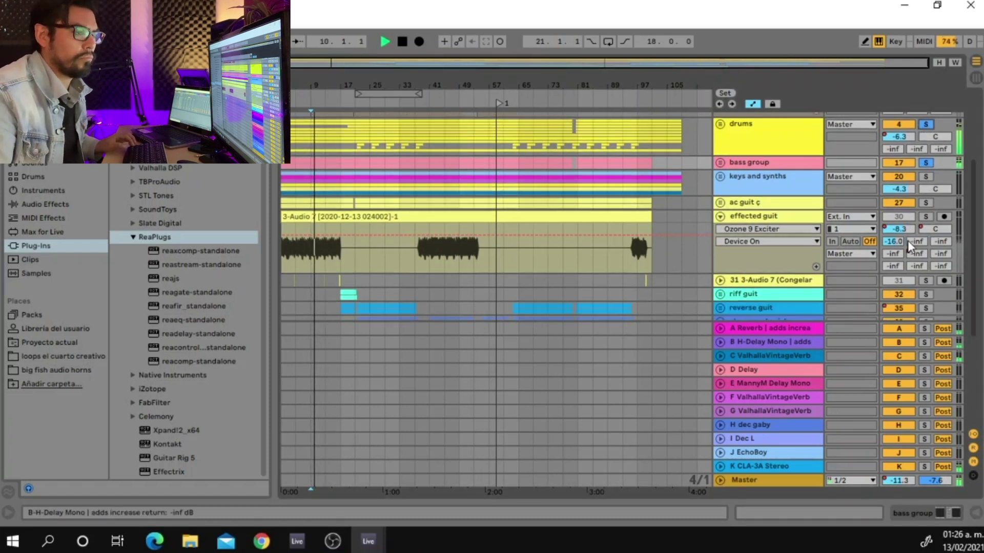
{"action": "left_click", "coordinate": [927, 215]}
{"action": "left_click", "coordinate": [927, 204]}
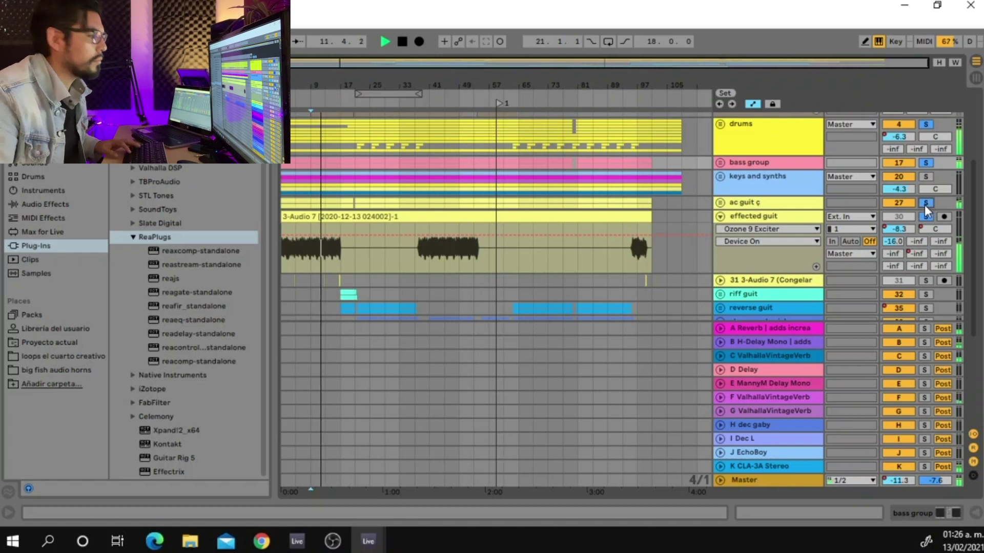
{"action": "key", "text": "space"}
{"action": "key", "text": "space"}
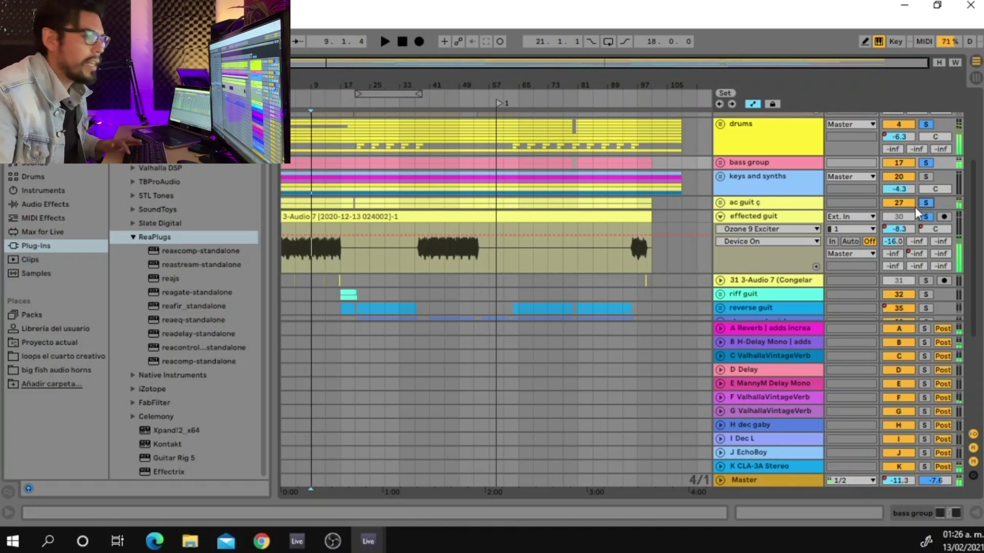
{"action": "left_click", "coordinate": [925, 177]}
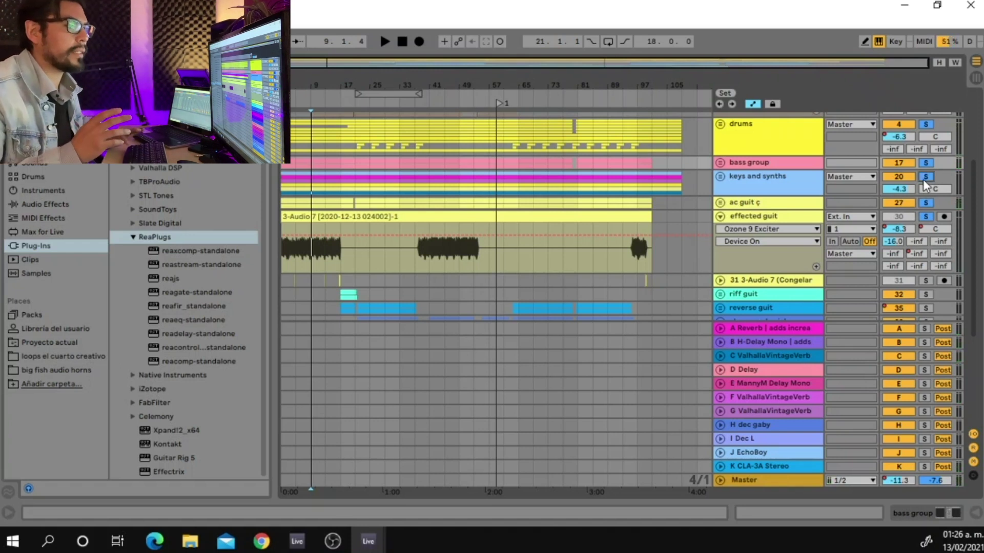
Play the mix from bar 9, solo the keys and synths group, and unfold it to review its tracks
{"action": "key", "text": "space"}
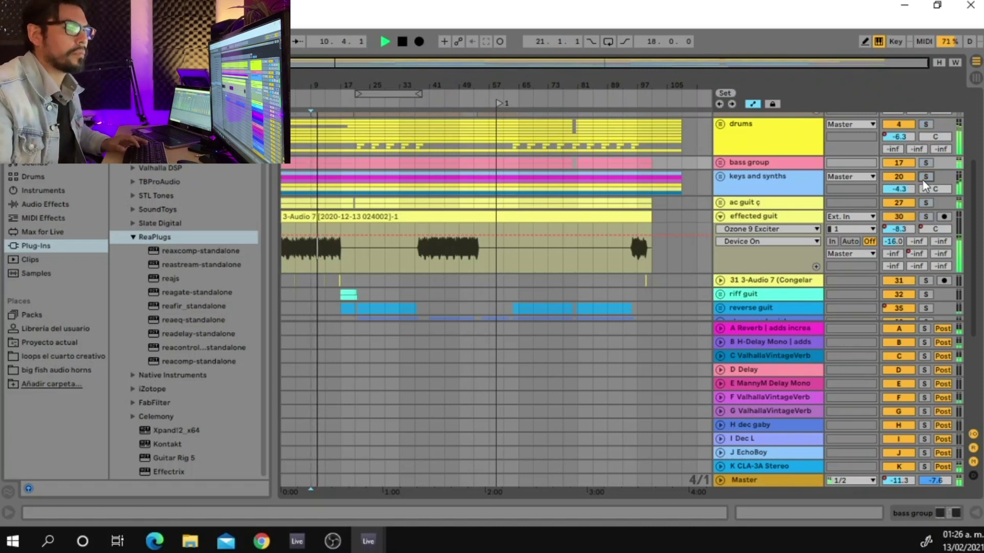
{"action": "left_click", "coordinate": [721, 177]}
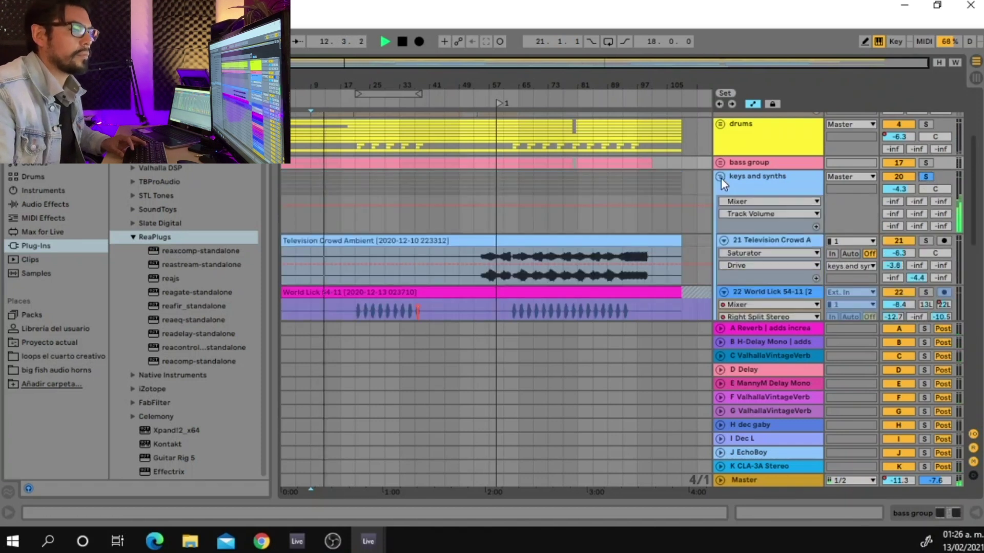
{"action": "key", "text": "space"}
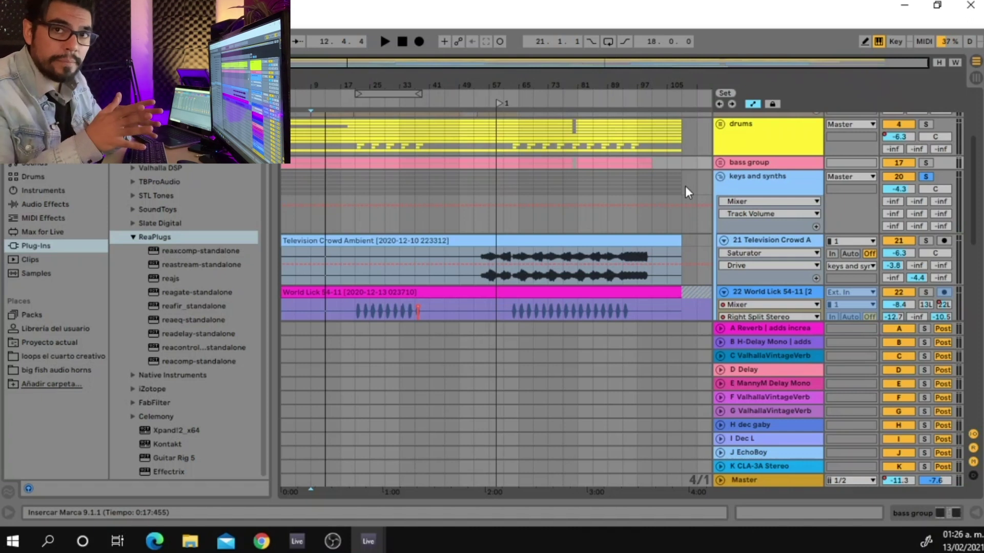
{"action": "scroll", "coordinate": [646, 184], "scroll_direction": "down", "scroll_amount": 3}
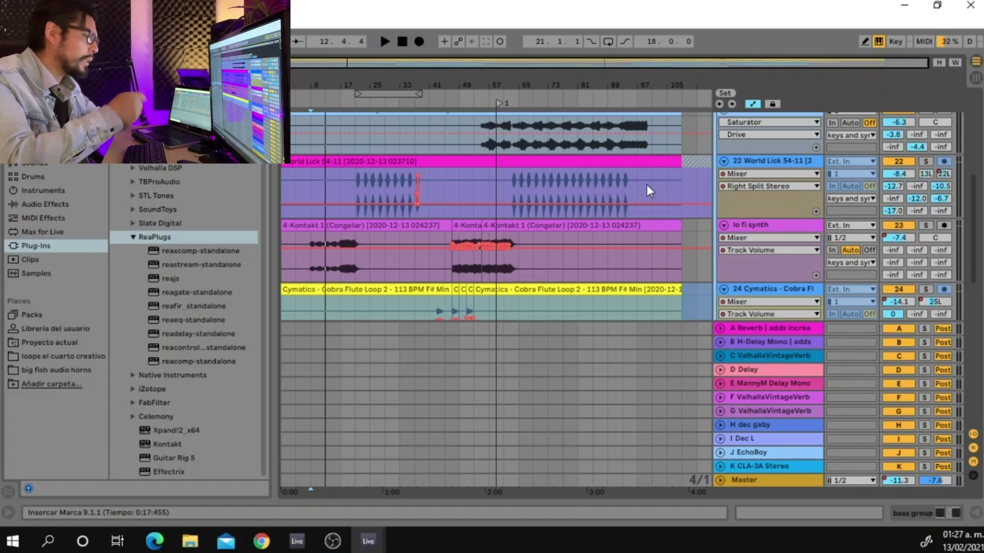
Solo the lo fi synth track and audition it from bar 9
{"action": "key", "text": "space"}
{"action": "left_click", "coordinate": [925, 226]}
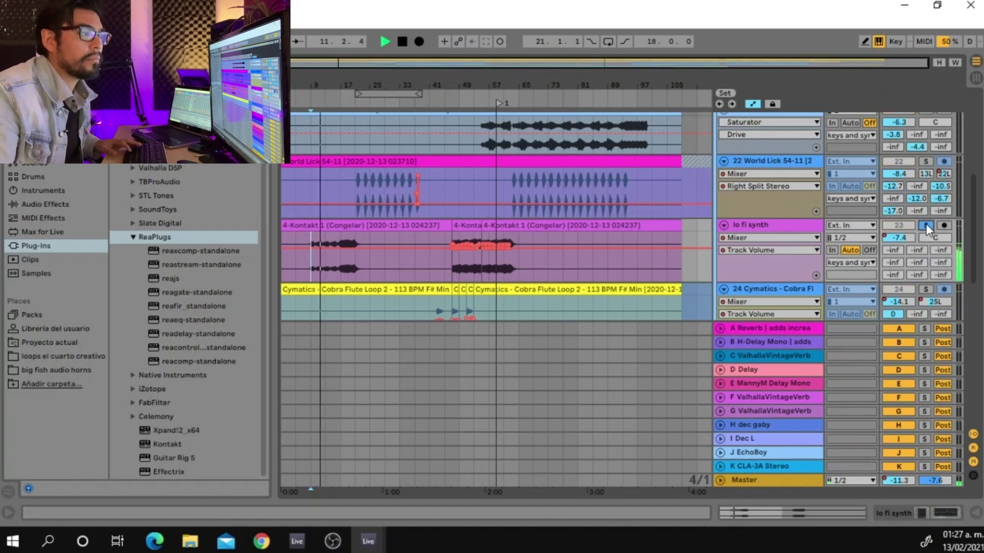
{"action": "key", "text": "space"}
Solo the exhale track, audition it from bar 9, and show its device chain
{"action": "scroll", "coordinate": [668, 224], "scroll_direction": "down", "scroll_amount": 2}
{"action": "scroll", "coordinate": [666, 217], "scroll_direction": "down", "scroll_amount": 5}
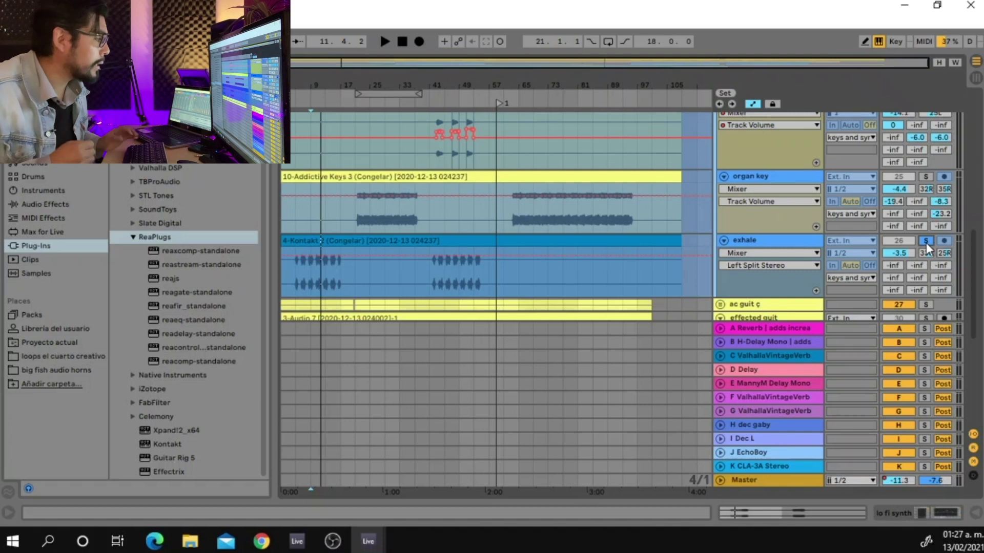
{"action": "key", "text": "space"}
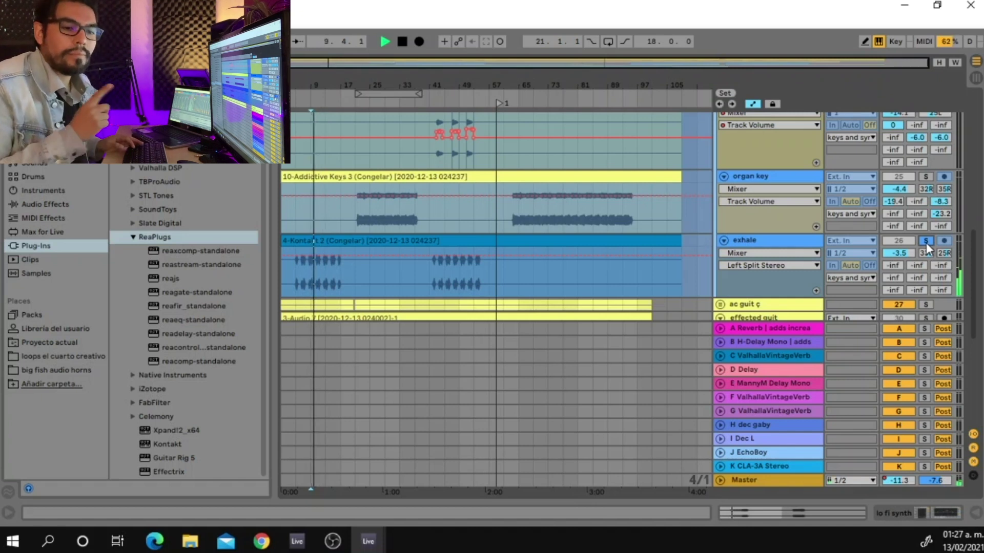
{"action": "key", "text": "space"}
{"action": "double_click", "coordinate": [768, 244]}
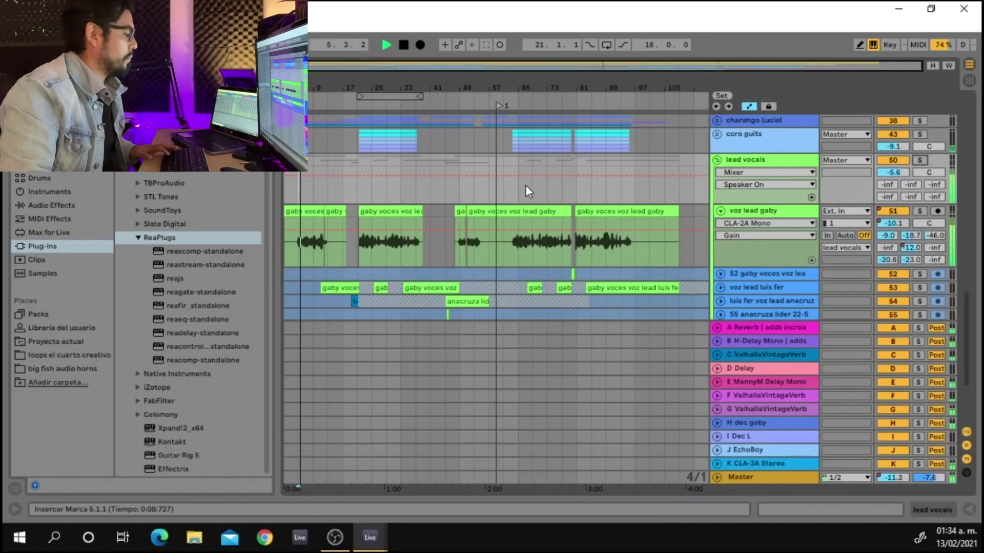
Mute the lead vocals group, then solo the drums group and start playback
{"action": "left_click", "coordinate": [896, 159]}
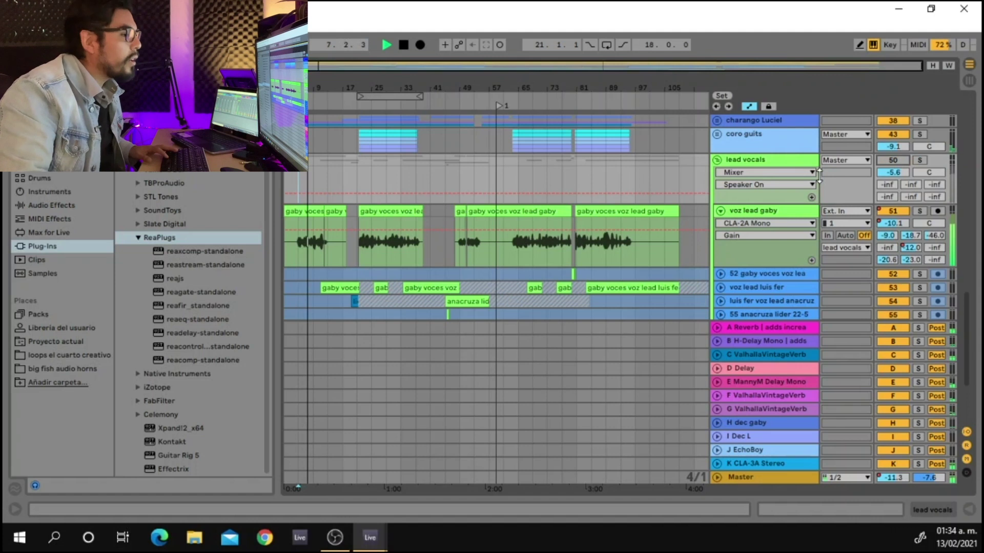
{"action": "key", "text": "space"}
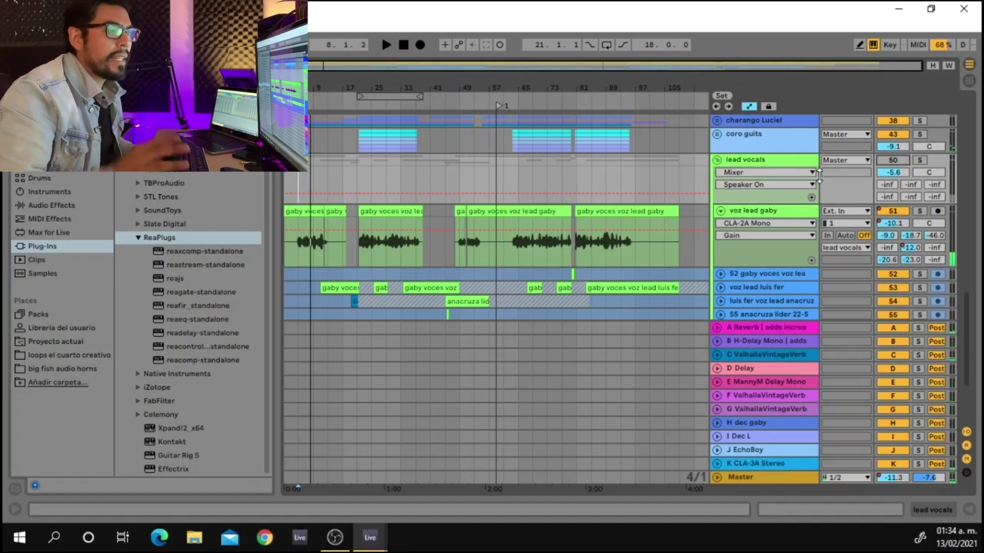
{"action": "scroll", "coordinate": [820, 174], "scroll_direction": "up", "scroll_amount": 3}
{"action": "scroll", "coordinate": [921, 235], "scroll_direction": "up", "scroll_amount": 3}
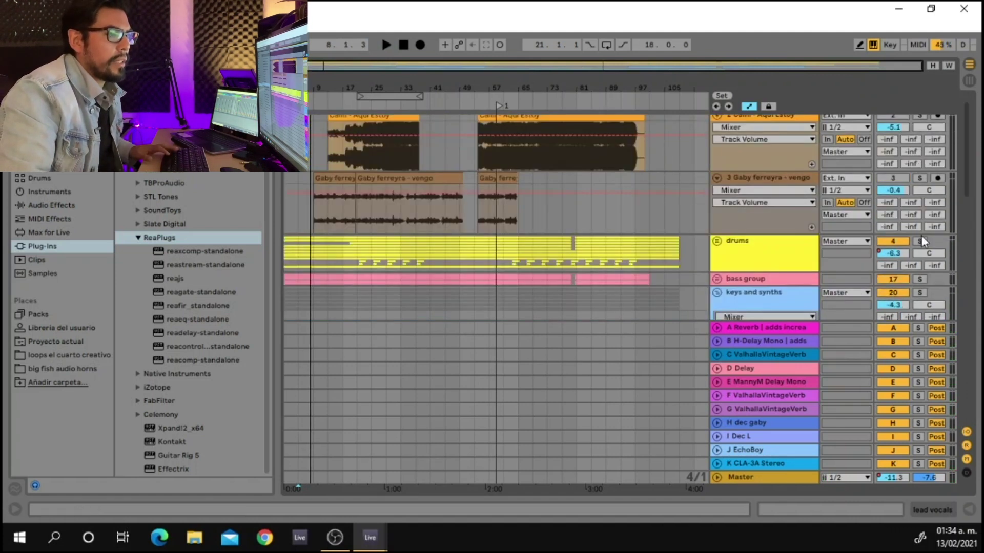
{"action": "key", "text": "space"}
{"action": "left_click", "coordinate": [920, 241]}
{"action": "scroll", "coordinate": [920, 242], "scroll_direction": "down", "scroll_amount": 2}
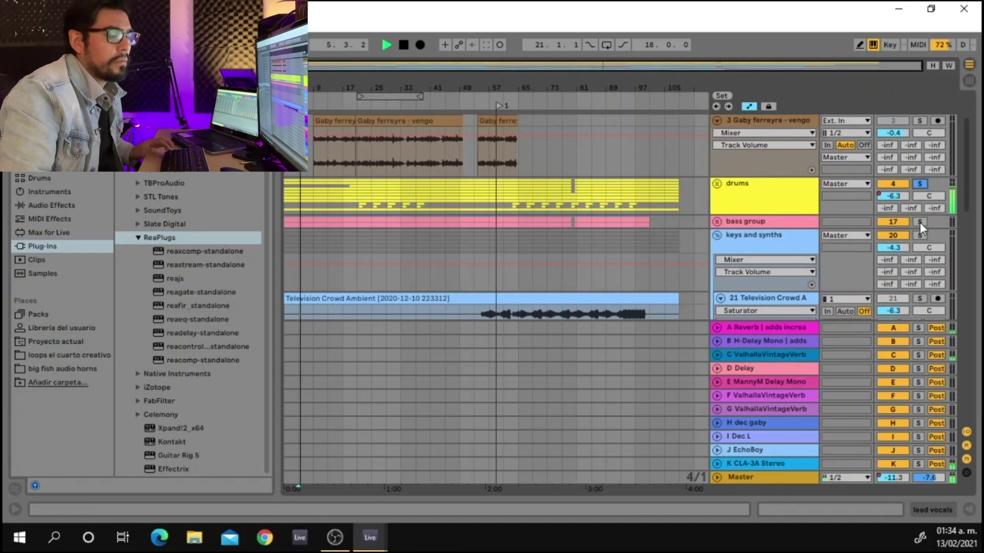
Play from bar 9, adding bass group, ac guit, effected guit, and keys and synths to the soloed drums one by one
{"action": "key", "text": "space"}
{"action": "left_click", "coordinate": [316, 284]}
{"action": "key", "text": "space"}
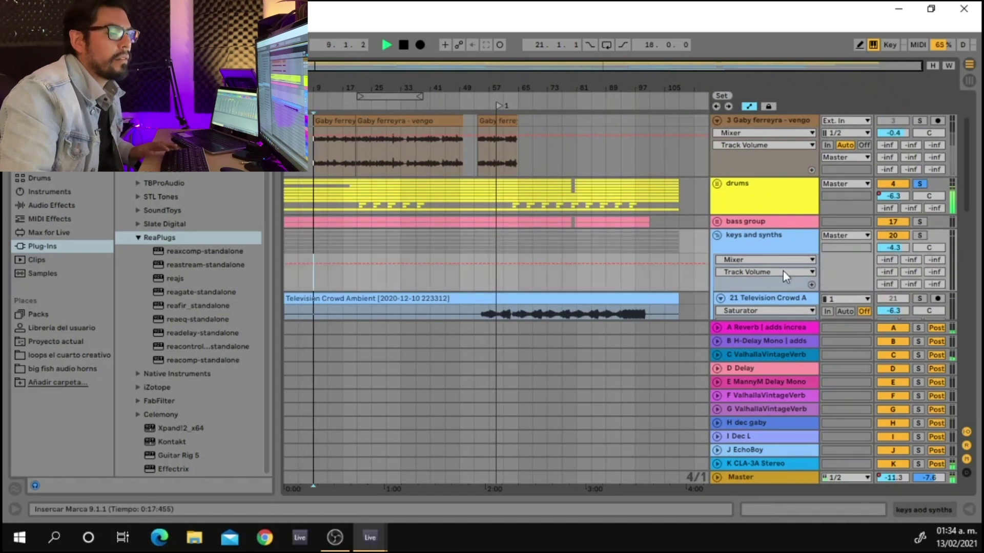
{"action": "left_click", "coordinate": [920, 221]}
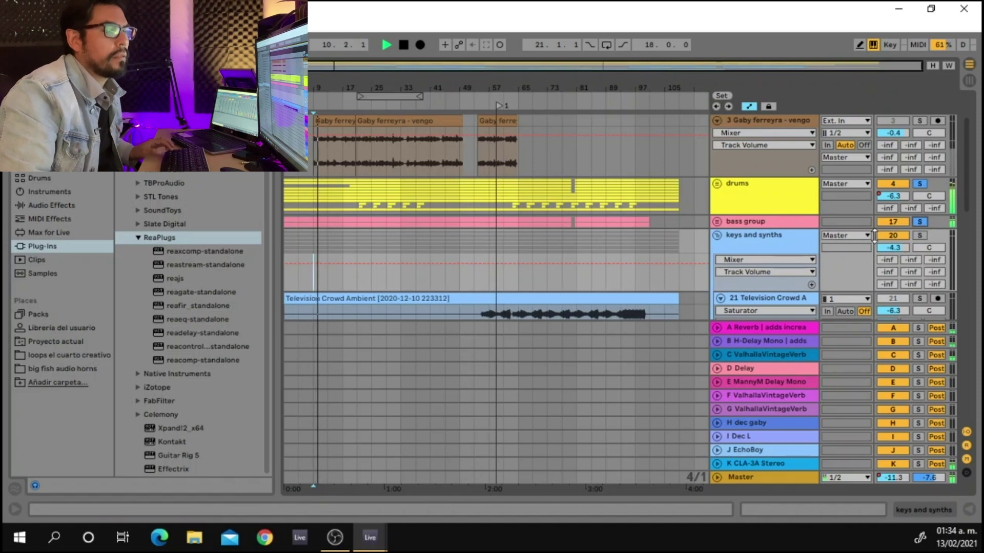
{"action": "left_click", "coordinate": [716, 236]}
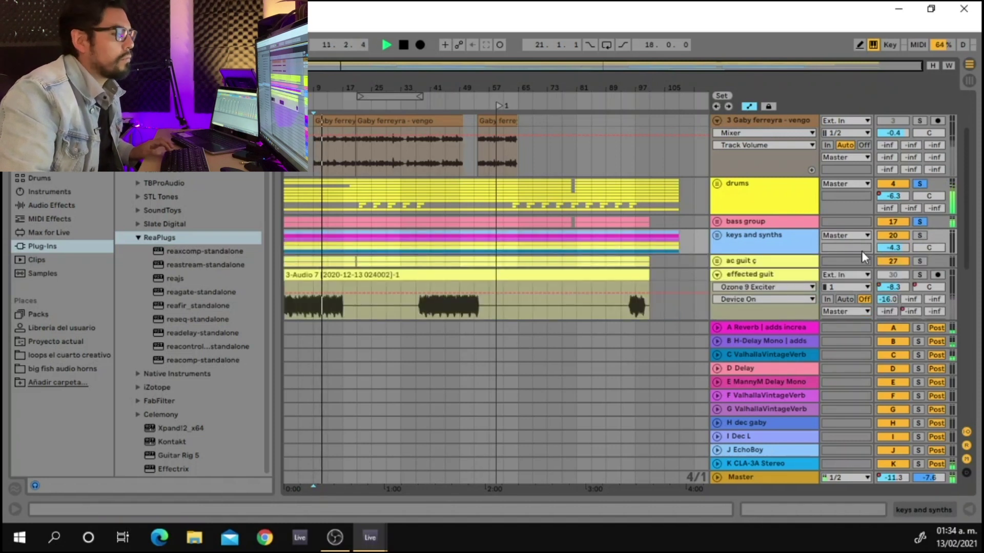
{"action": "left_click", "coordinate": [917, 262]}
{"action": "left_click", "coordinate": [922, 275]}
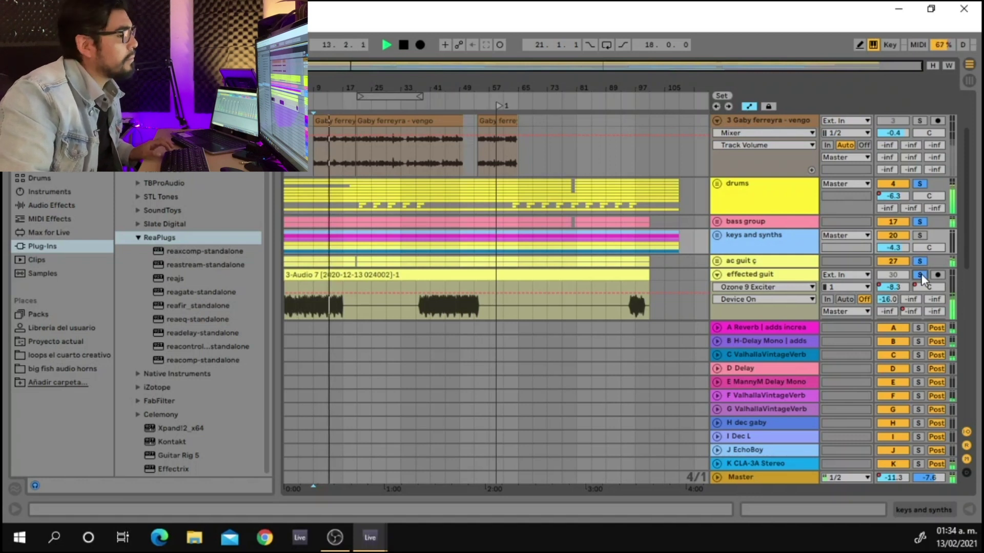
{"action": "left_click", "coordinate": [921, 235]}
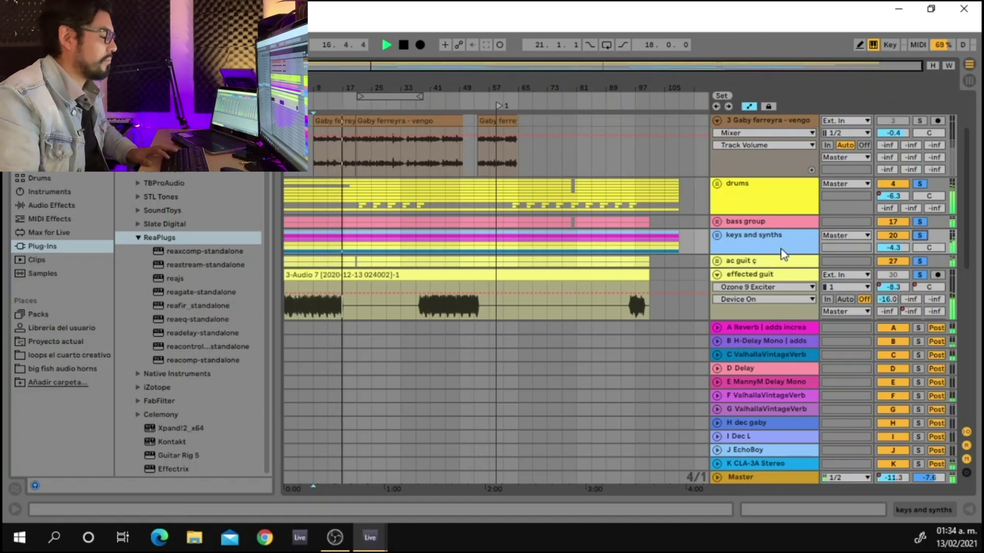
{"action": "key", "text": "space"}
Unmute the lead vocals group and audition the mix with vocals from bar 5
{"action": "scroll", "coordinate": [801, 262], "scroll_direction": "down", "scroll_amount": 3}
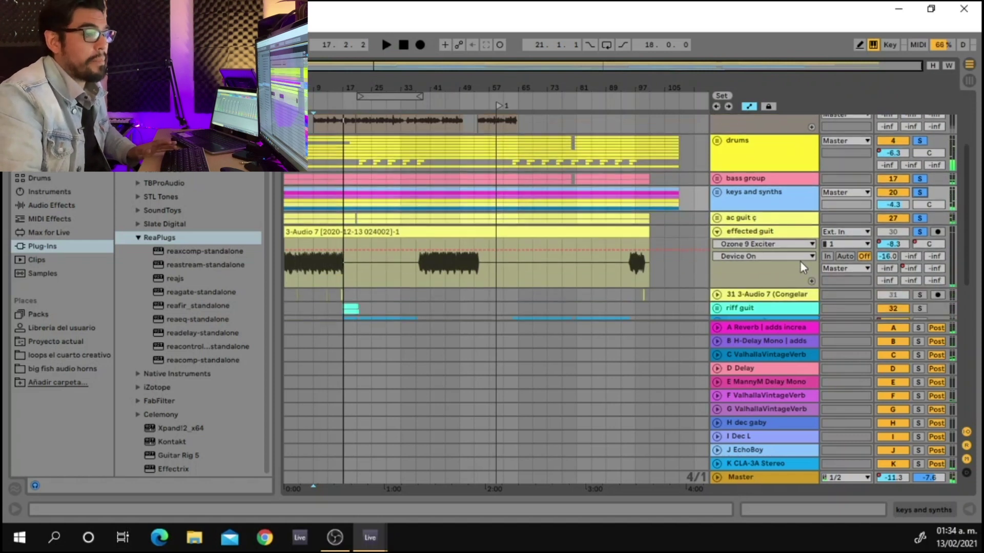
{"action": "scroll", "coordinate": [800, 262], "scroll_direction": "down", "scroll_amount": 6}
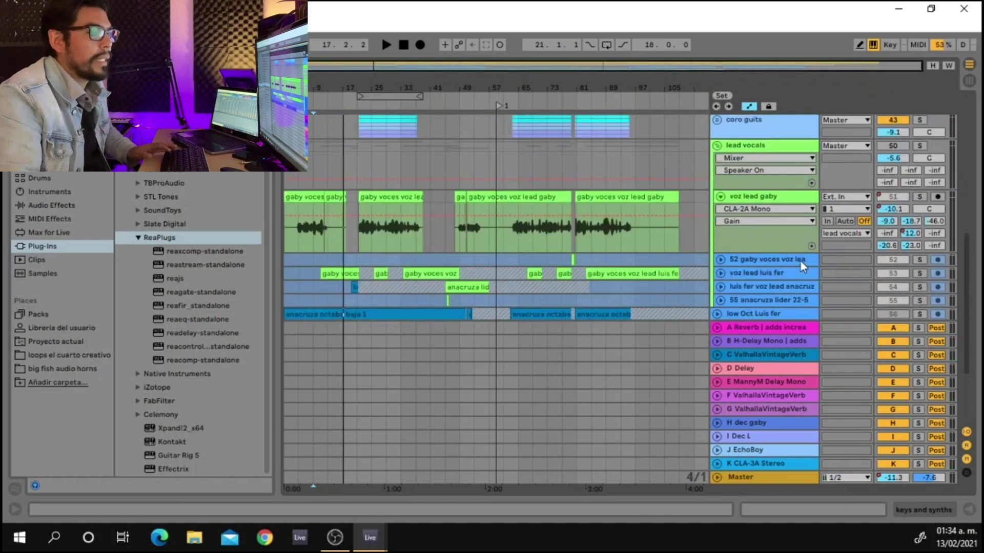
{"action": "left_click", "coordinate": [887, 147]}
{"action": "key", "text": "space"}
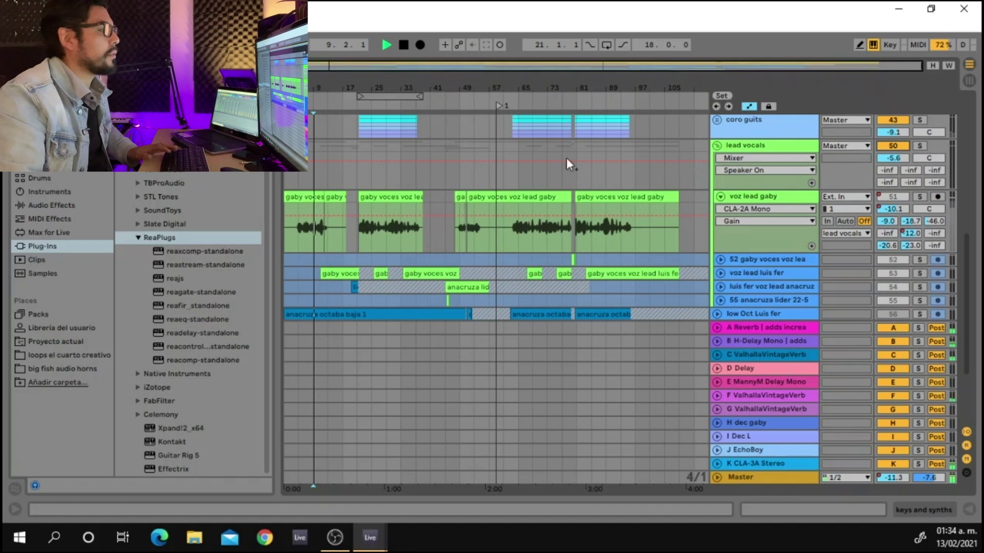
{"action": "key", "text": "space"}
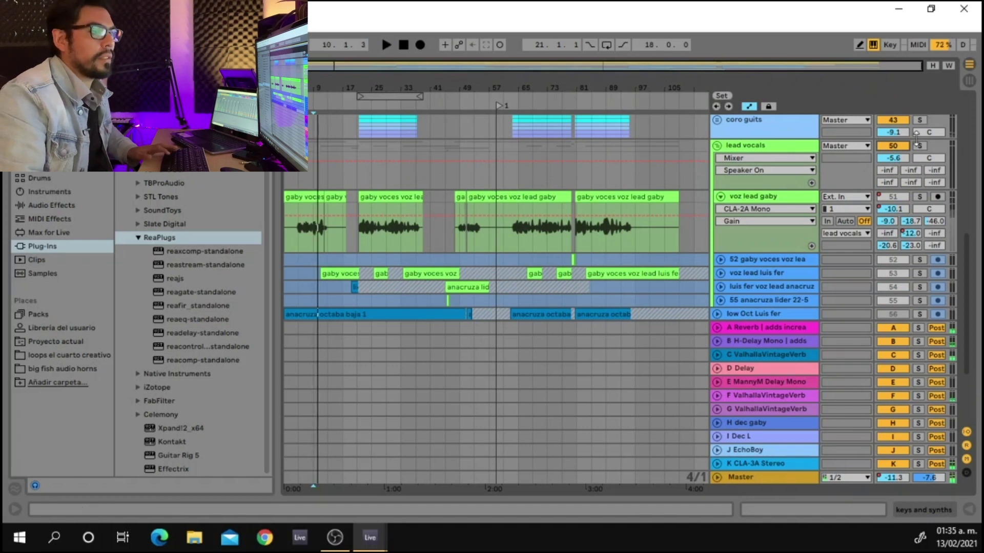
{"action": "key", "text": "space"}
{"action": "key", "text": "space"}
{"action": "left_click", "coordinate": [298, 187]}
{"action": "key", "text": "space"}
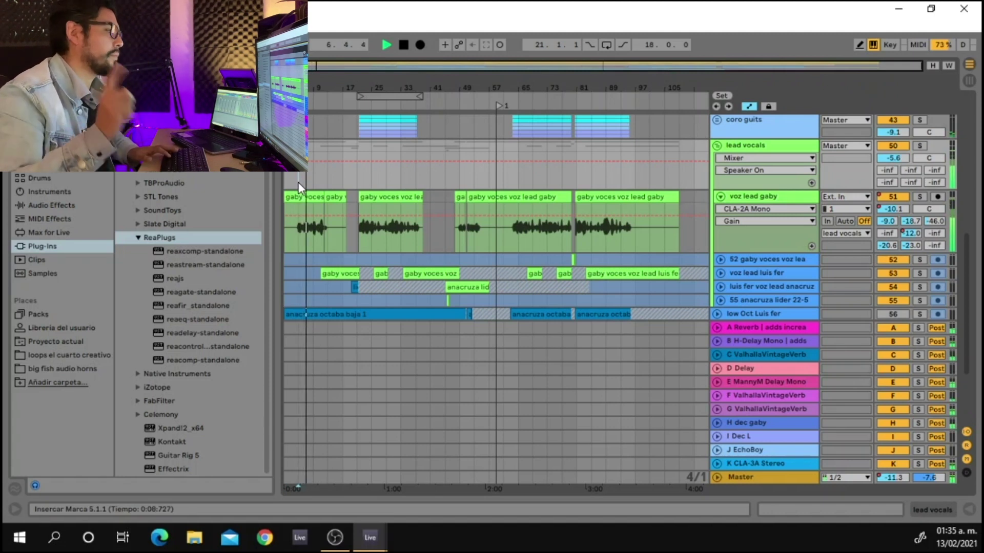
{"action": "key", "text": "space"}
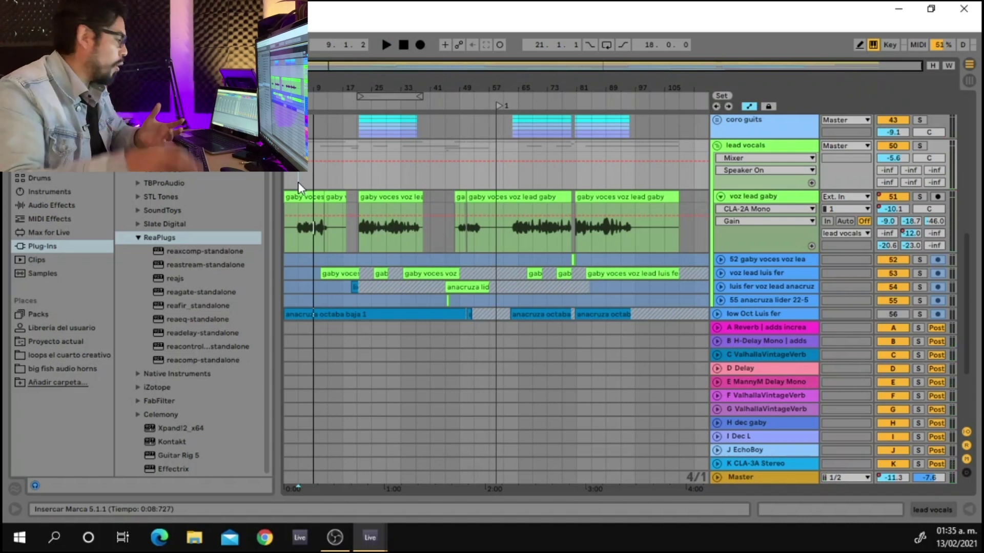
Solo the first track inside the lead vocals group and play it from bar 5
{"action": "key", "text": "alt+Tab"}
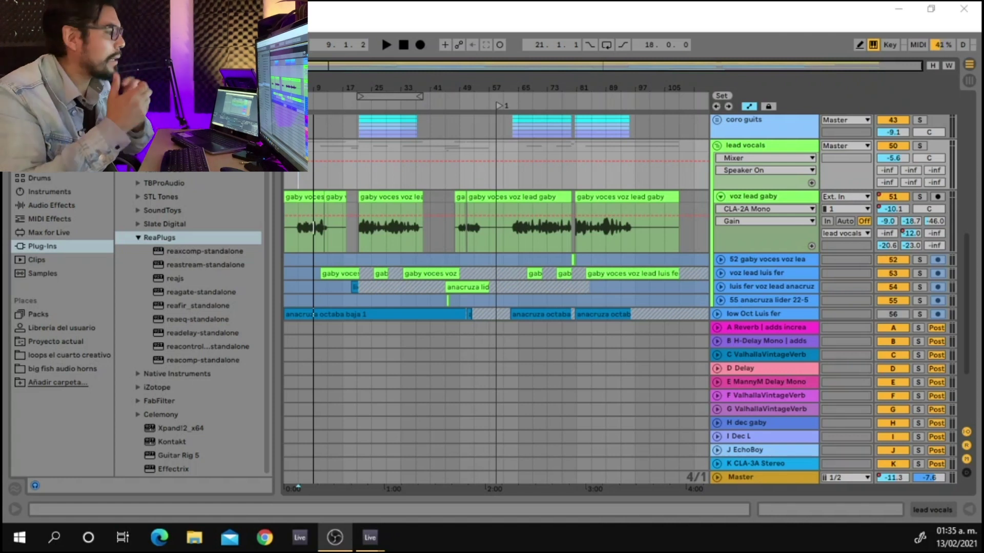
{"action": "left_click", "coordinate": [919, 197]}
{"action": "left_click", "coordinate": [297, 183]}
{"action": "key", "text": "space"}
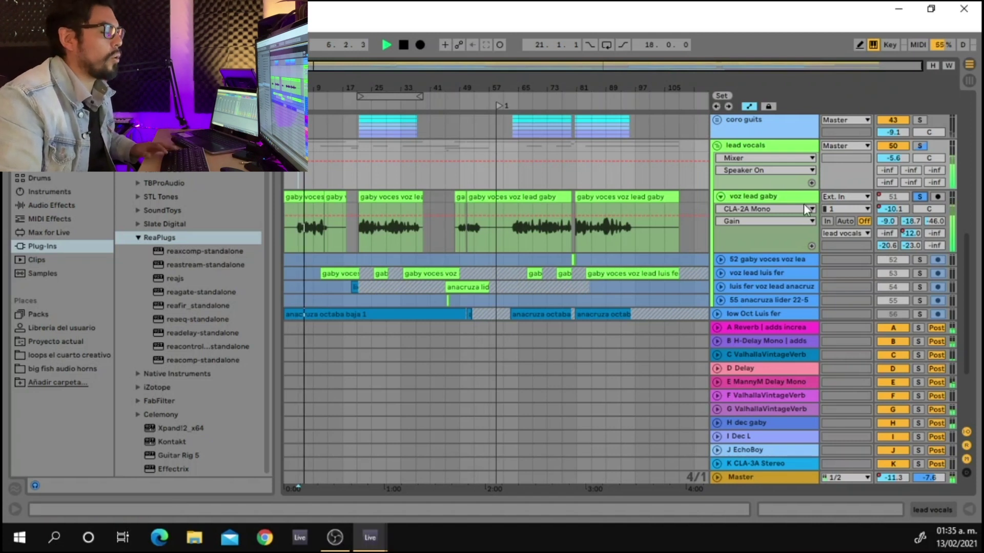
Show the soloed vocal track's device chain and open its Melodyne editor, repositioning the editor window
{"action": "double_click", "coordinate": [791, 198]}
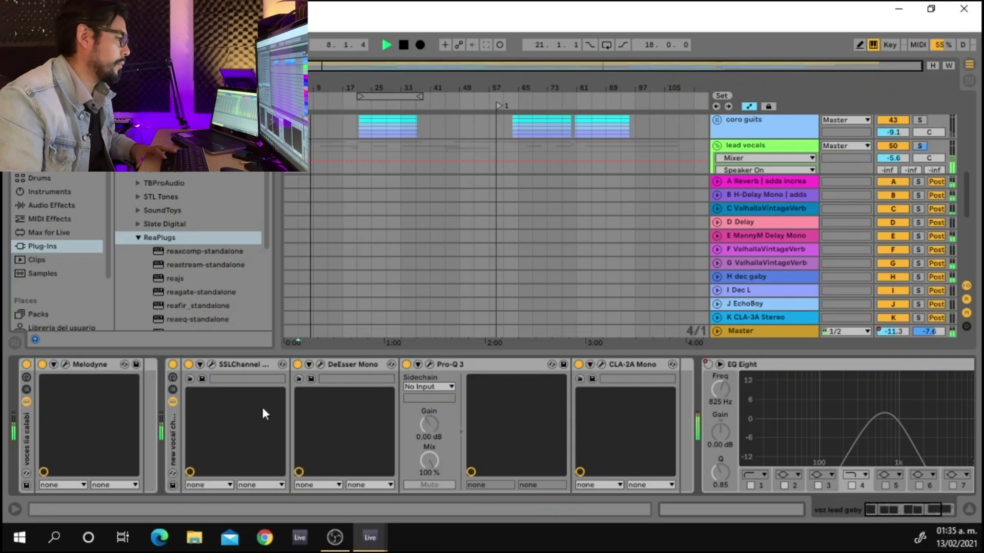
{"action": "key", "text": "space"}
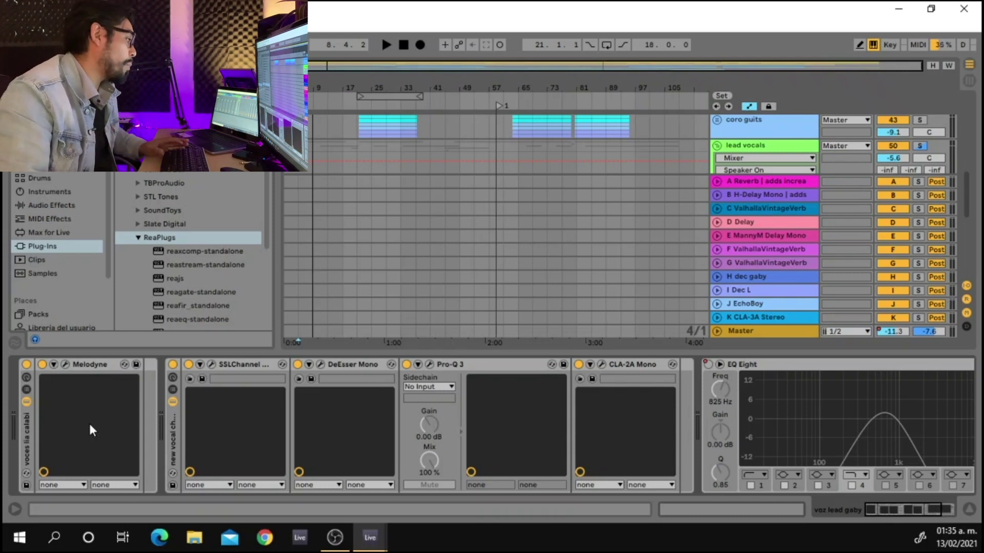
{"action": "left_click", "coordinate": [66, 367]}
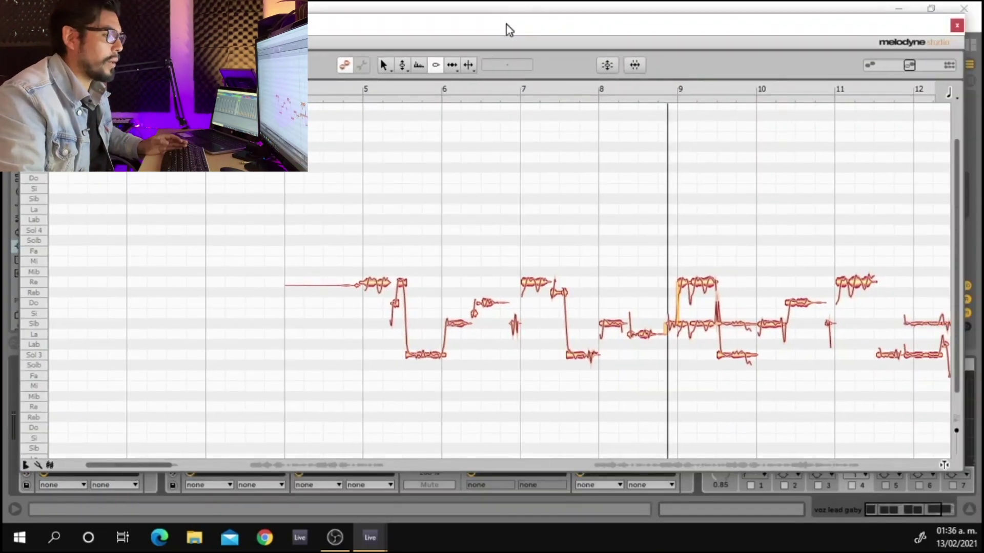
{"action": "left_click_drag", "start_coordinate": [506, 24], "coordinate": [506, 25]}
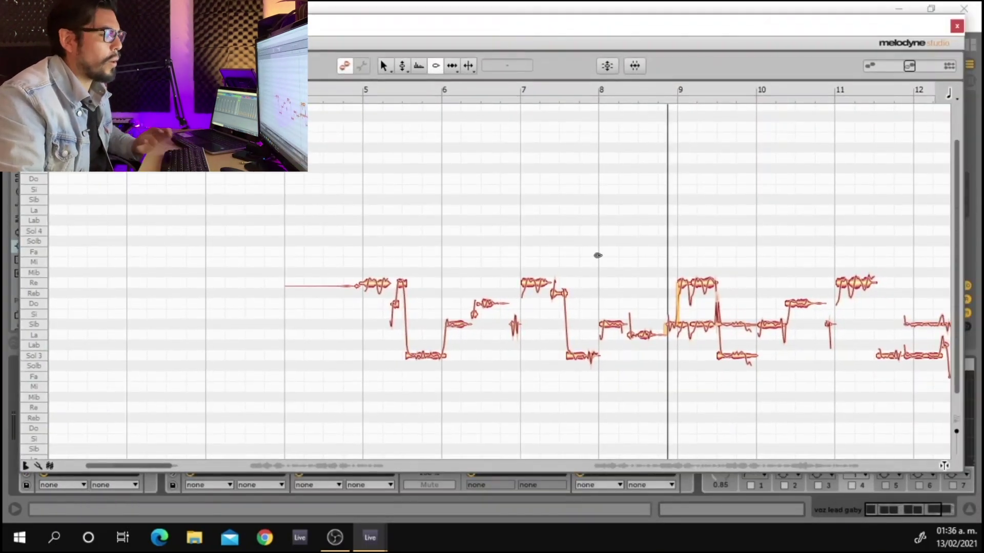
{"action": "left_click_drag", "start_coordinate": [401, 31], "coordinate": [351, 31]}
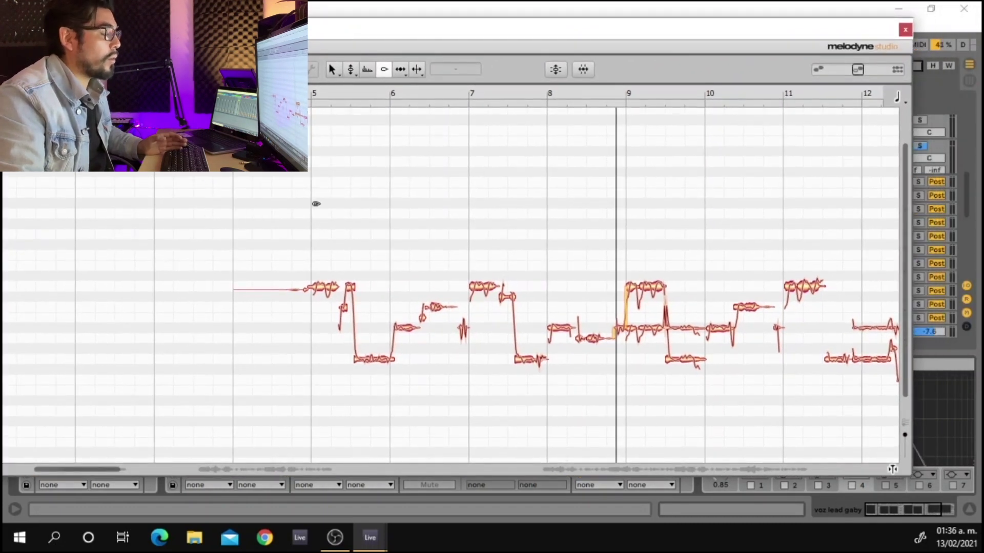
Select Melodyne's main tool and audition the vocal's pitch notes around bar 9, repositioning the editor window
{"action": "left_click", "coordinate": [333, 69]}
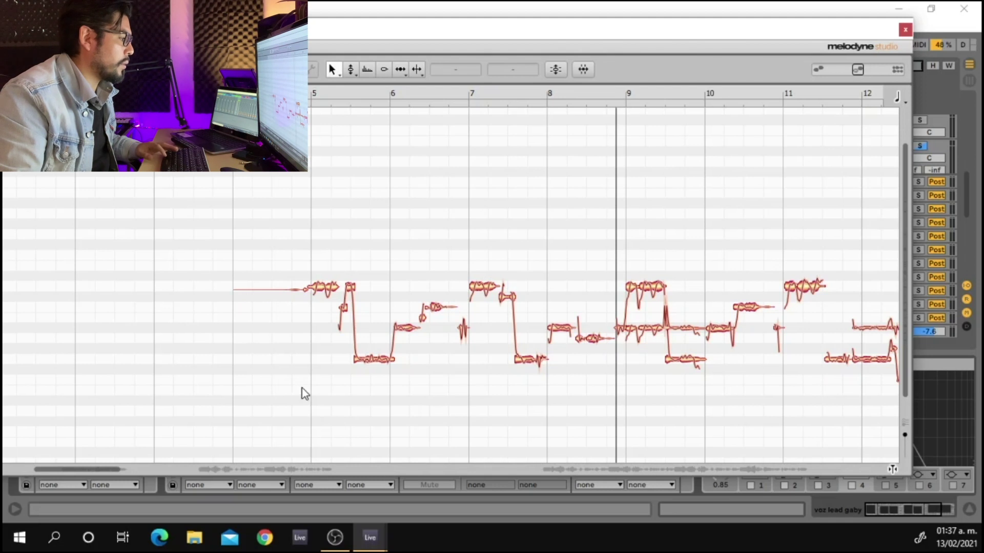
{"action": "key", "text": "space"}
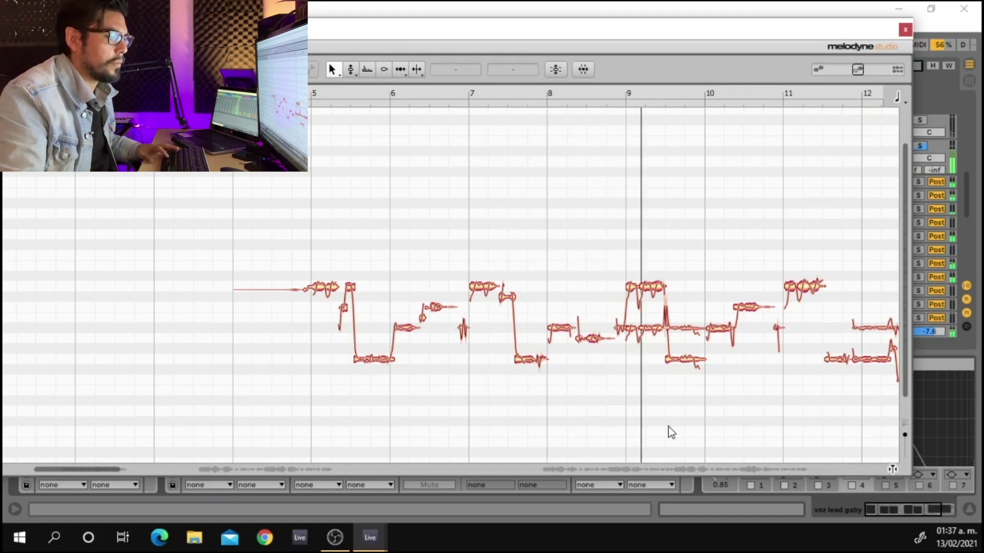
{"action": "key", "text": "space"}
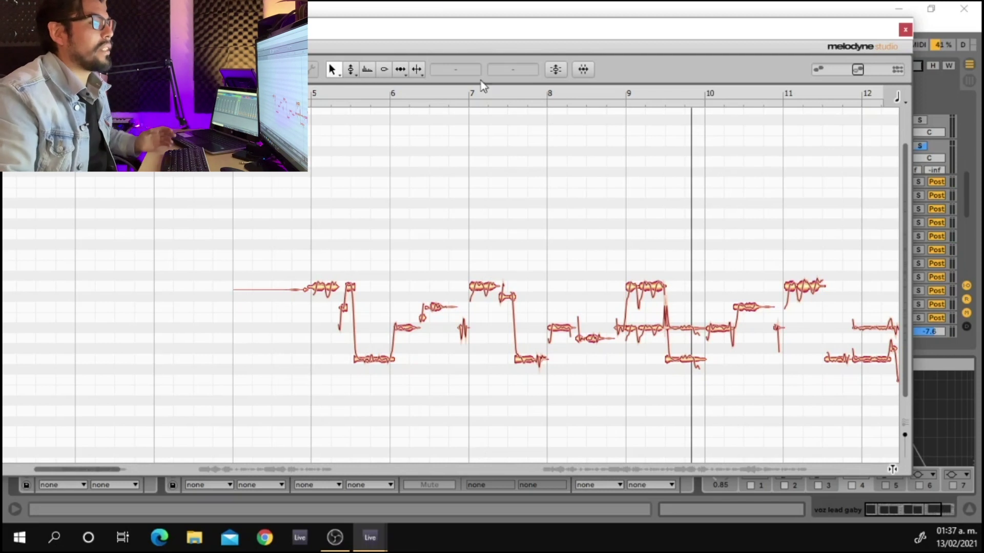
{"action": "left_click_drag", "start_coordinate": [457, 40], "coordinate": [522, 29]}
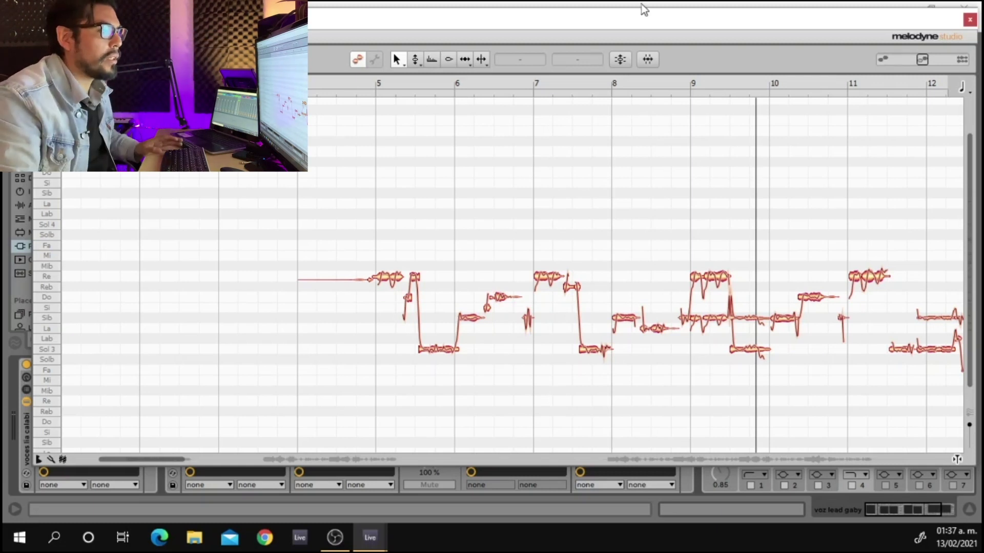
{"action": "left_click", "coordinate": [693, 153]}
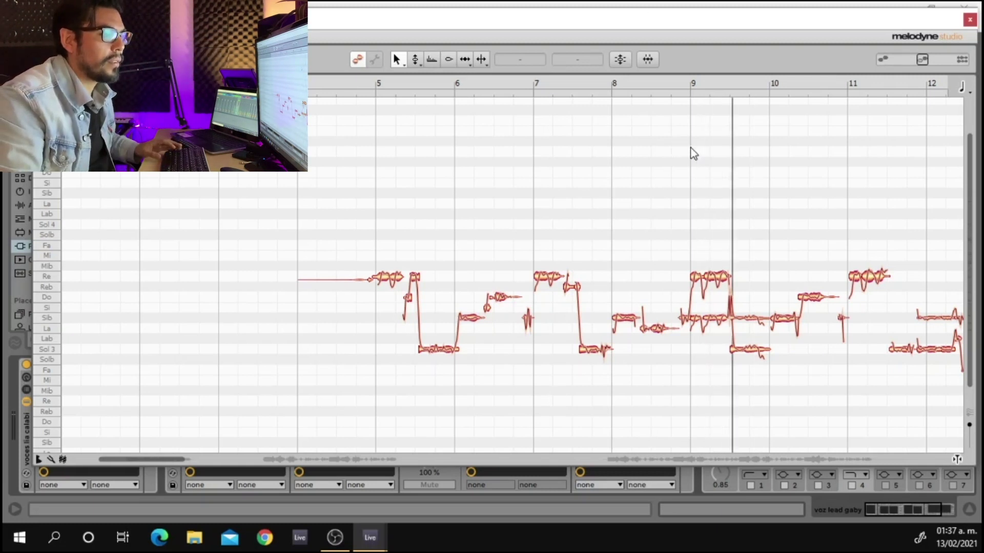
Follow the vocal's pitch notes in Melodyne up to around bar 12, stop playback and close the editor
{"action": "left_click_drag", "start_coordinate": [142, 461], "coordinate": [178, 460]}
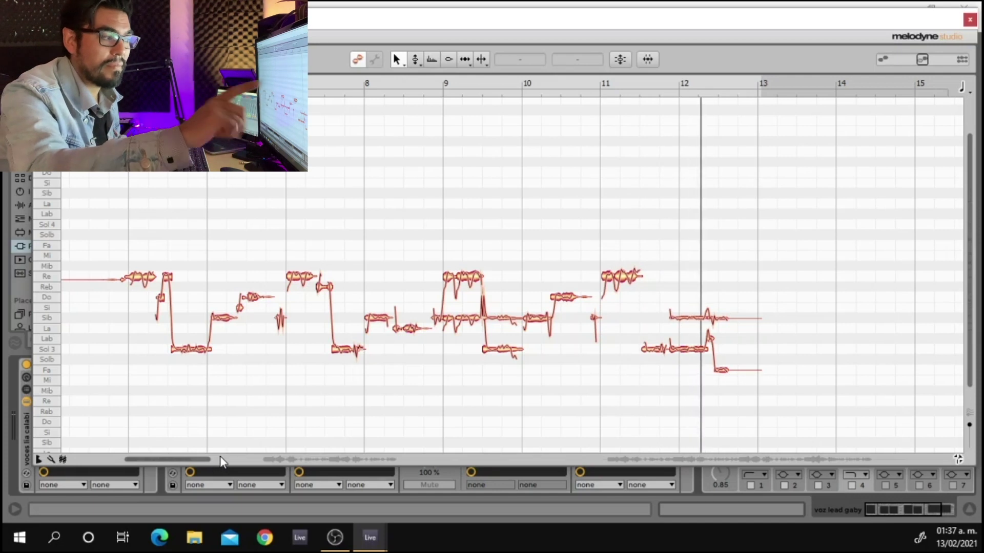
{"action": "key", "text": "space"}
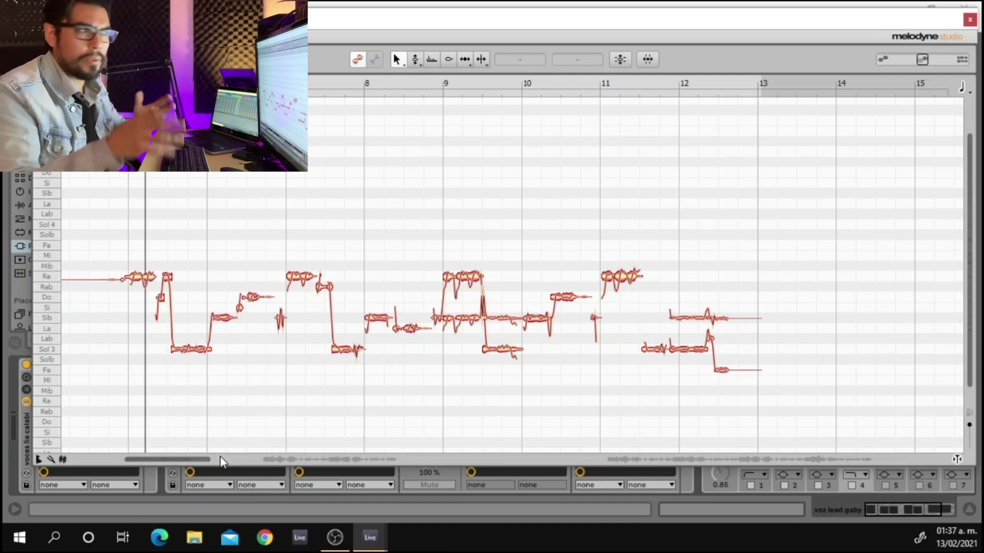
{"action": "left_click", "coordinate": [970, 19]}
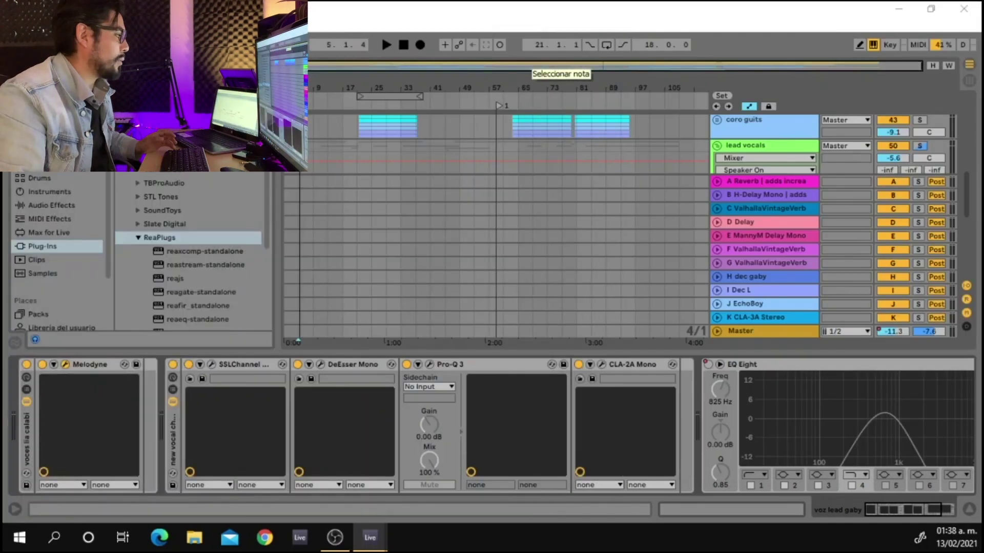
Open the SSLChannel and DeEsser Mono plug-ins on the lead vocal's chain, placing their windows side by side
{"action": "left_click", "coordinate": [211, 364]}
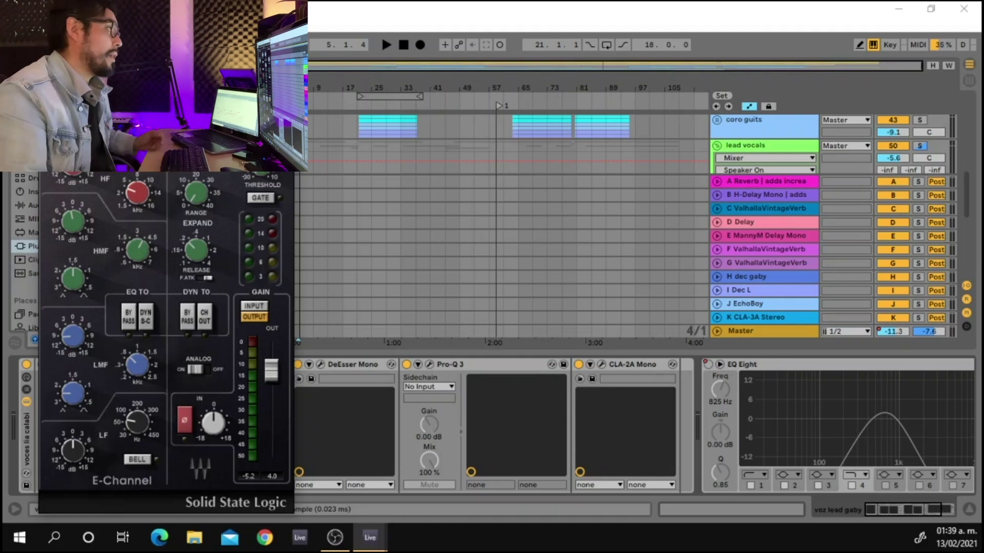
{"action": "left_click_drag", "start_coordinate": [166, 31], "coordinate": [141, 33]}
{"action": "left_click", "coordinate": [320, 364]}
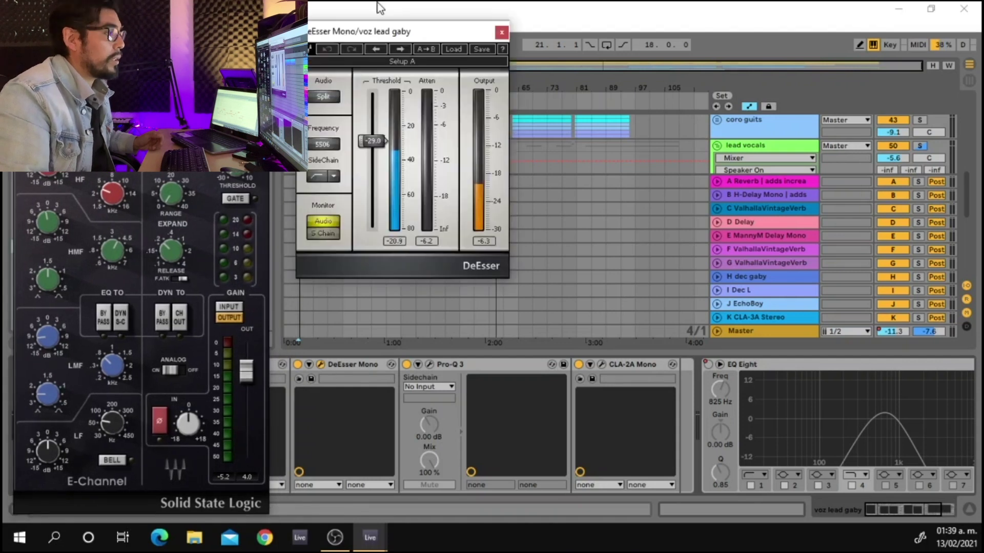
{"action": "left_click_drag", "start_coordinate": [386, 39], "coordinate": [374, 27]}
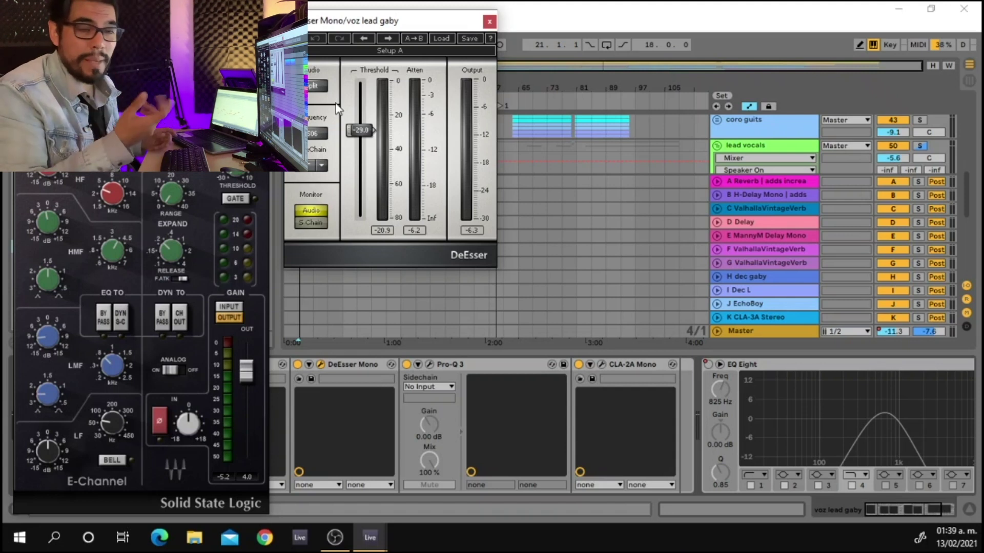
View the lead vocal's Pro-Q 3 equalizer curve and close the Pro-Q 3, DeEsser and SSLChannel windows
{"action": "left_click", "coordinate": [428, 364]}
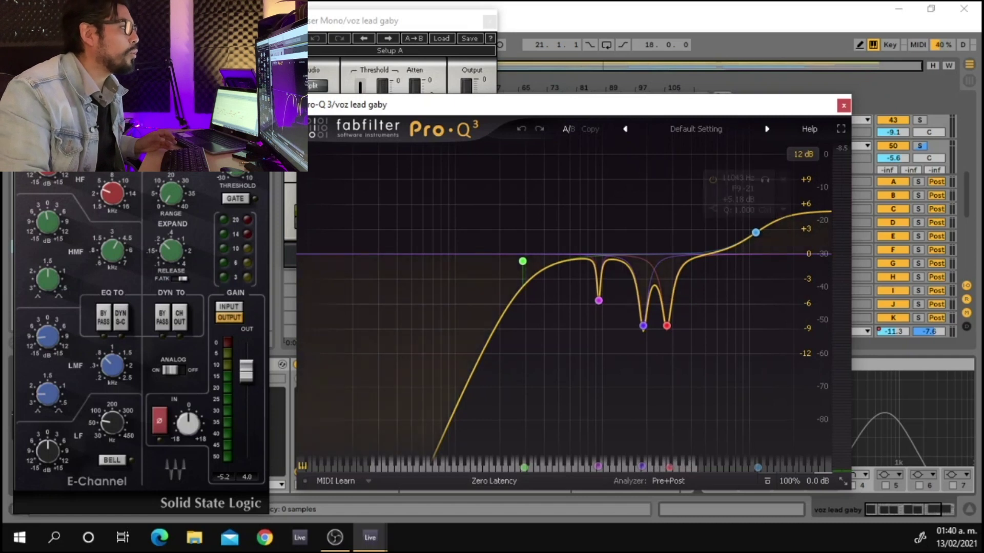
{"action": "left_click_drag", "start_coordinate": [425, 101], "coordinate": [409, 94]}
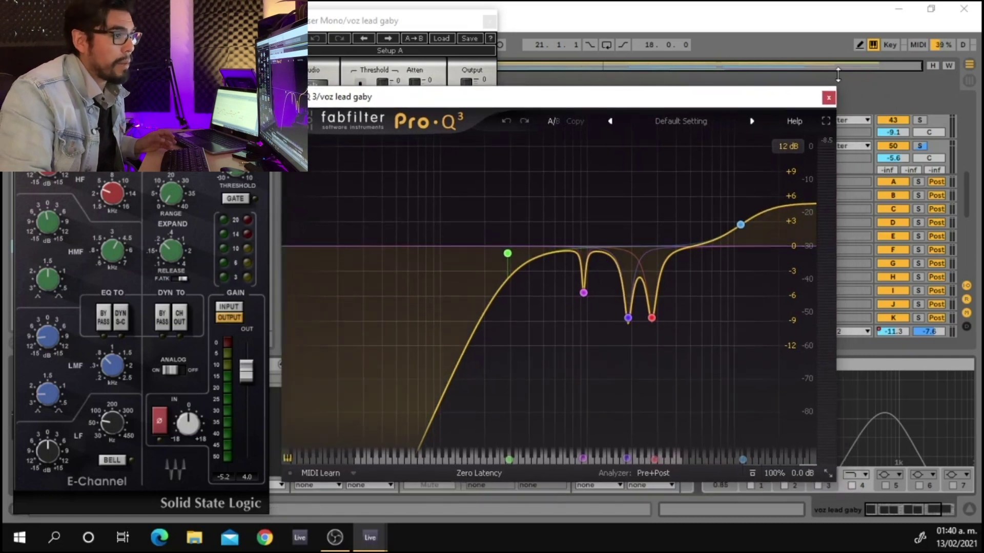
{"action": "left_click", "coordinate": [829, 97]}
{"action": "left_click", "coordinate": [490, 21]}
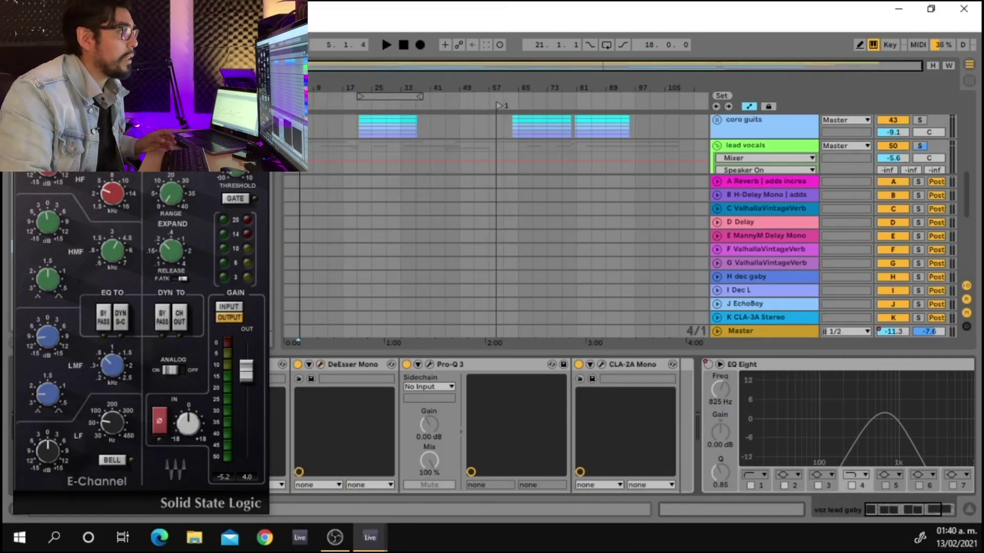
{"action": "left_click", "coordinate": [257, 22]}
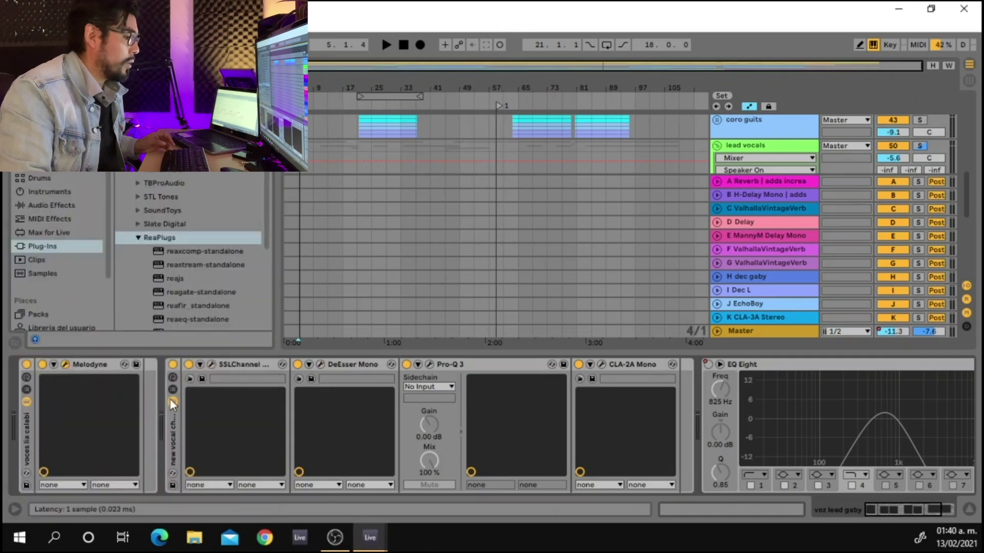
Compare the lead vocal from bar 5 with the new vocal chain rack bypassed and with it re-enabled
{"action": "left_click", "coordinate": [173, 365]}
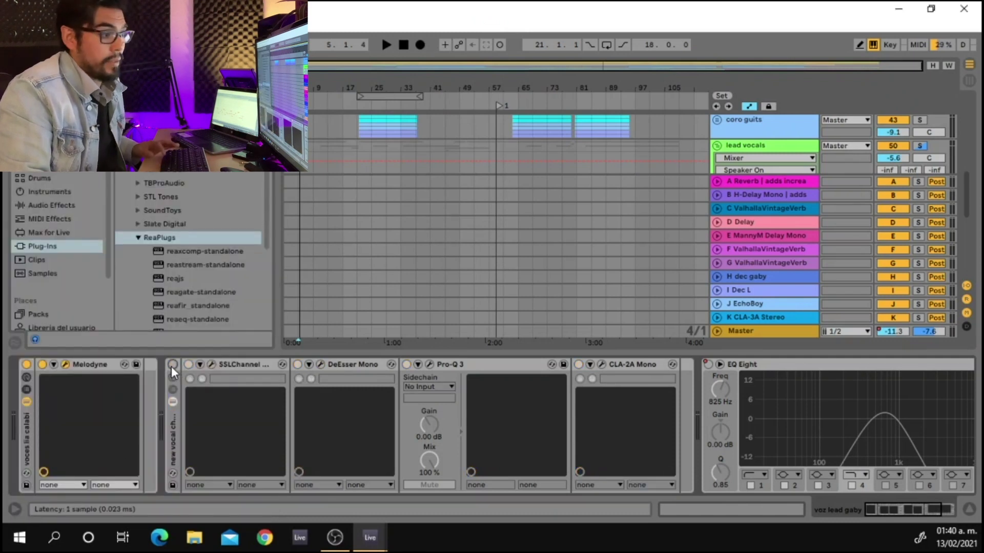
{"action": "key", "text": "space"}
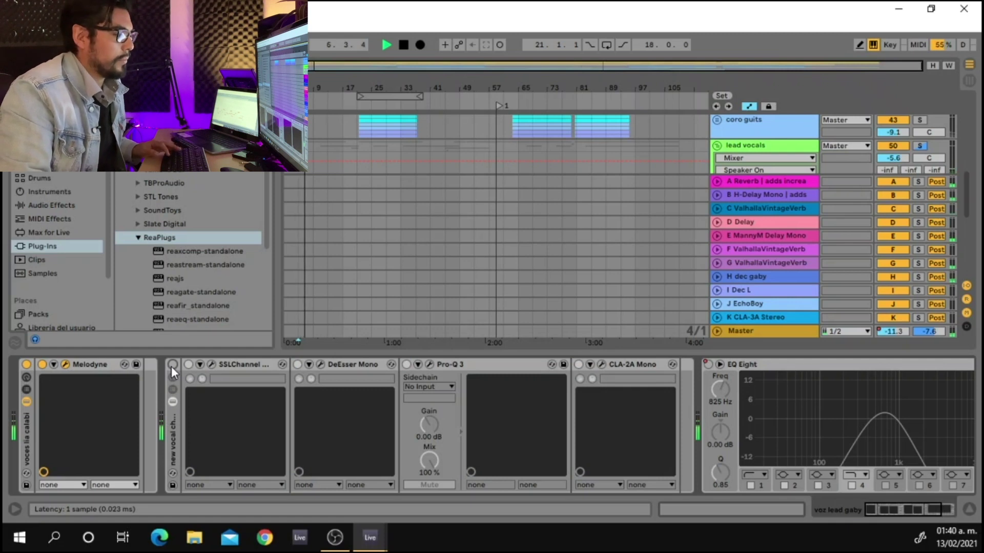
{"action": "key", "text": "space"}
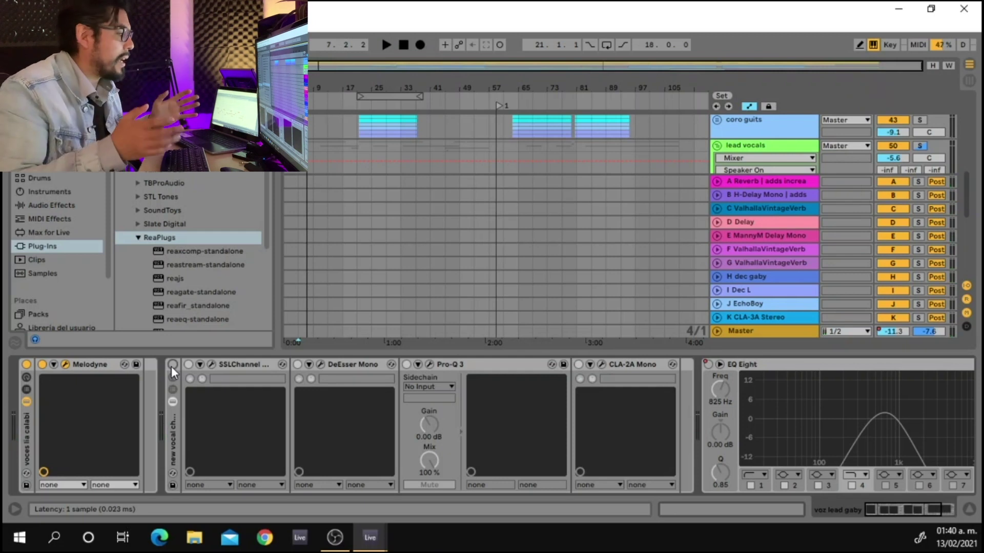
{"action": "left_click", "coordinate": [173, 365]}
{"action": "key", "text": "space"}
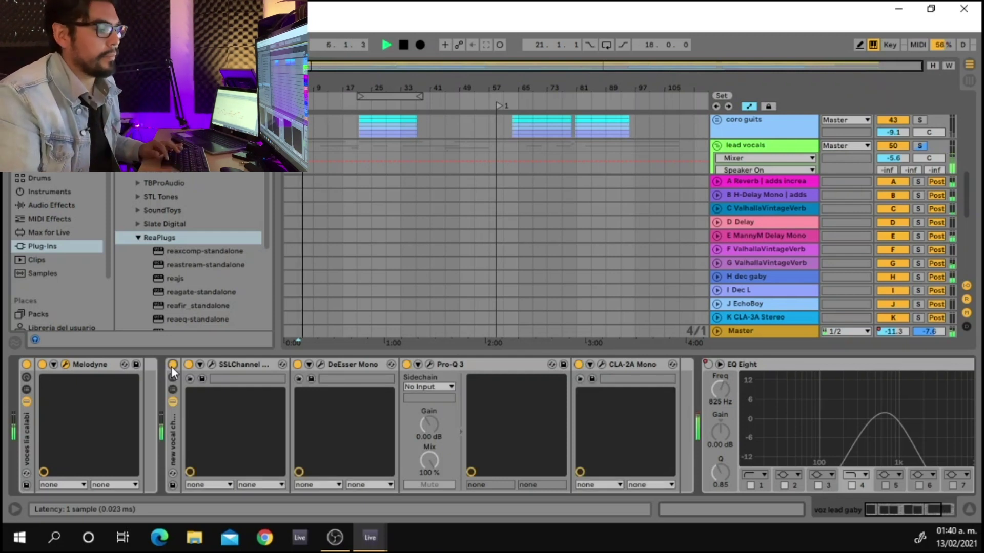
{"action": "key", "text": "space"}
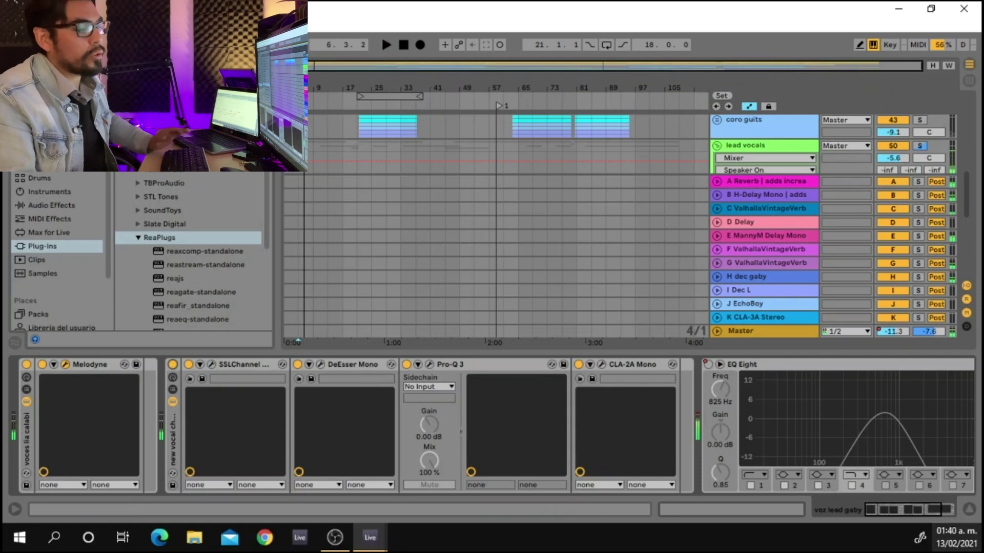
Hide the device chain and show the lead vocal track's sends in the Session View mixer
{"action": "left_click", "coordinate": [968, 509]}
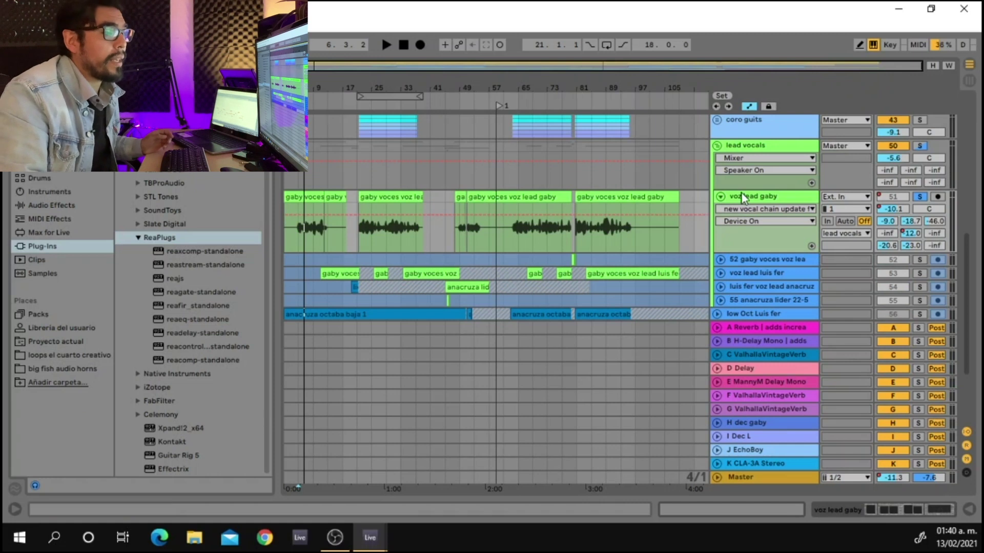
{"action": "left_click", "coordinate": [969, 80]}
{"action": "mouse_move", "coordinate": [373, 490]}
{"action": "left_mouse_down"}
{"action": "mouse_move", "coordinate": [355, 487]}
{"action": "mouse_move", "coordinate": [392, 485]}
{"action": "left_mouse_up"}
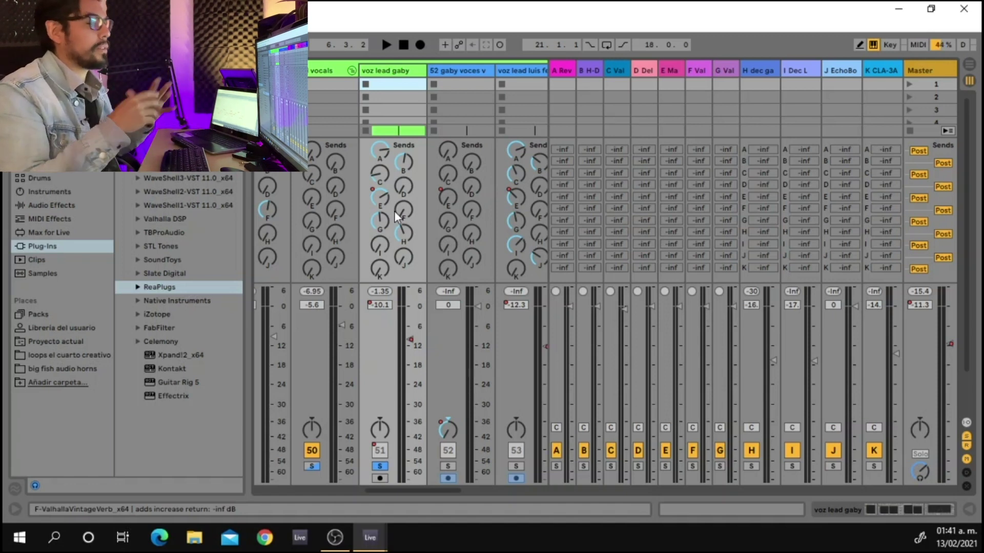
Show the A Reverb return's device chain with CLA-3A Stereo and S1 Imager opened and EQ Eight's display expanded
{"action": "left_click", "coordinate": [557, 72]}
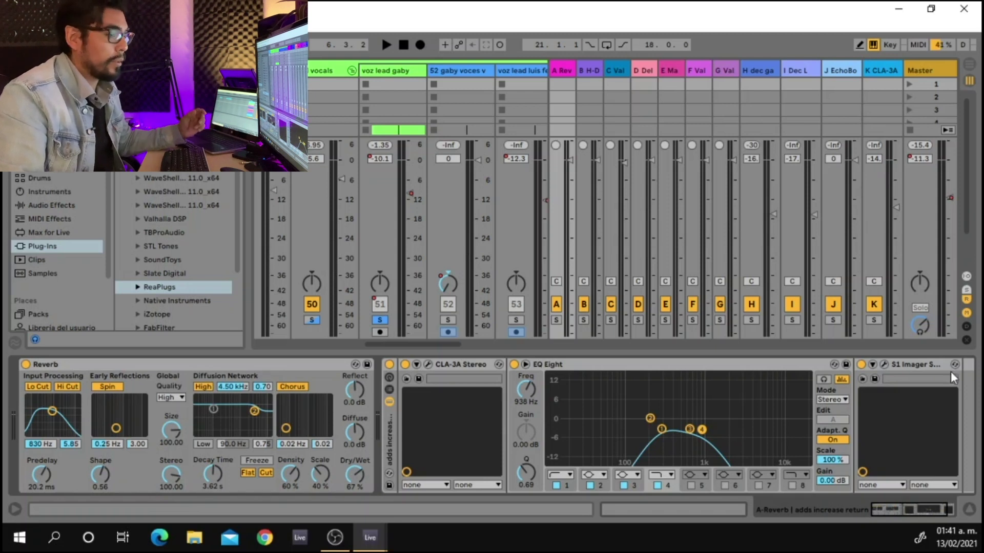
{"action": "left_click", "coordinate": [428, 364]}
{"action": "left_click", "coordinate": [526, 364]}
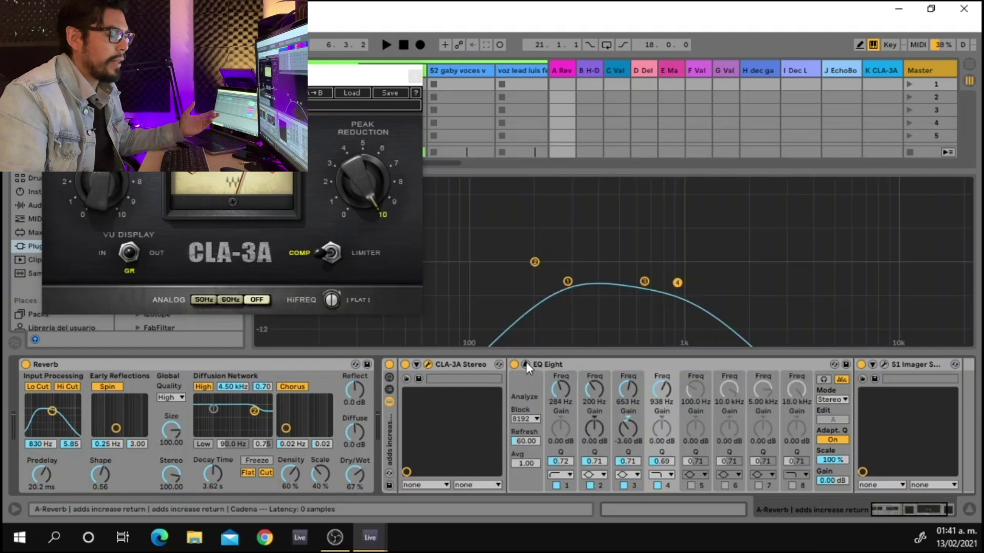
{"action": "left_click", "coordinate": [884, 365]}
{"action": "left_click_drag", "start_coordinate": [540, 119], "coordinate": [708, 100]}
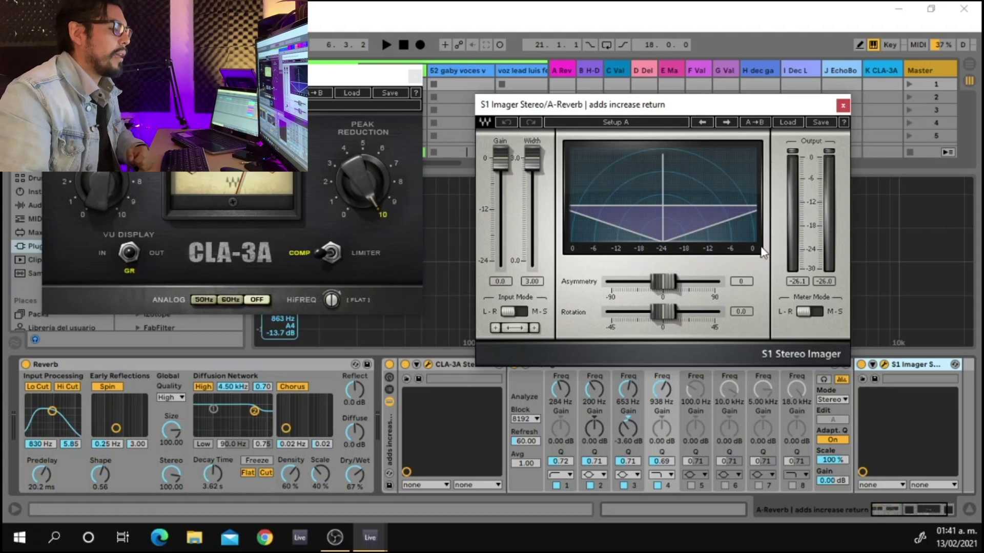
Reposition the S1 Imager window to view its stereo settings, close both plug-in windows and hide the device chain
{"action": "left_click_drag", "start_coordinate": [727, 110], "coordinate": [81, 146]}
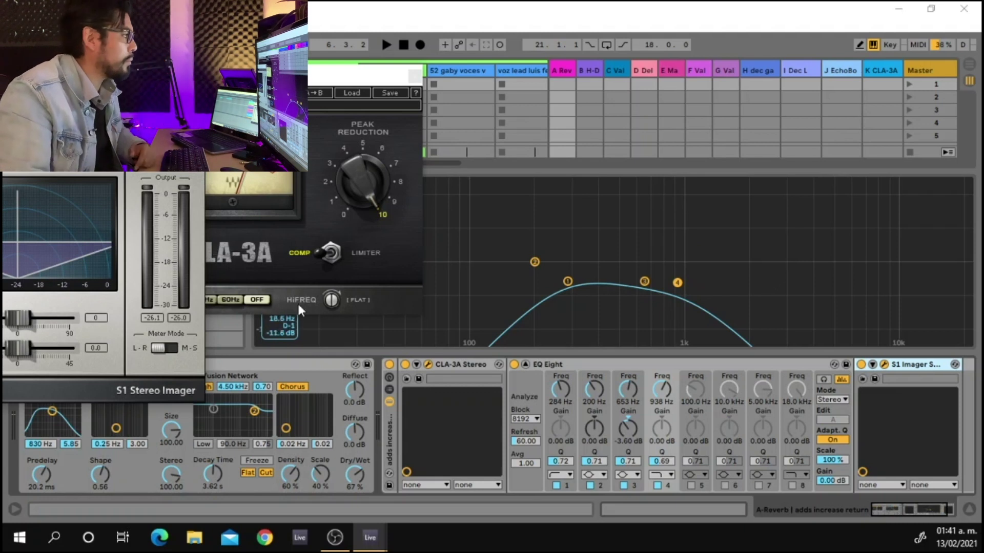
{"action": "left_click_drag", "start_coordinate": [135, 147], "coordinate": [699, 107]}
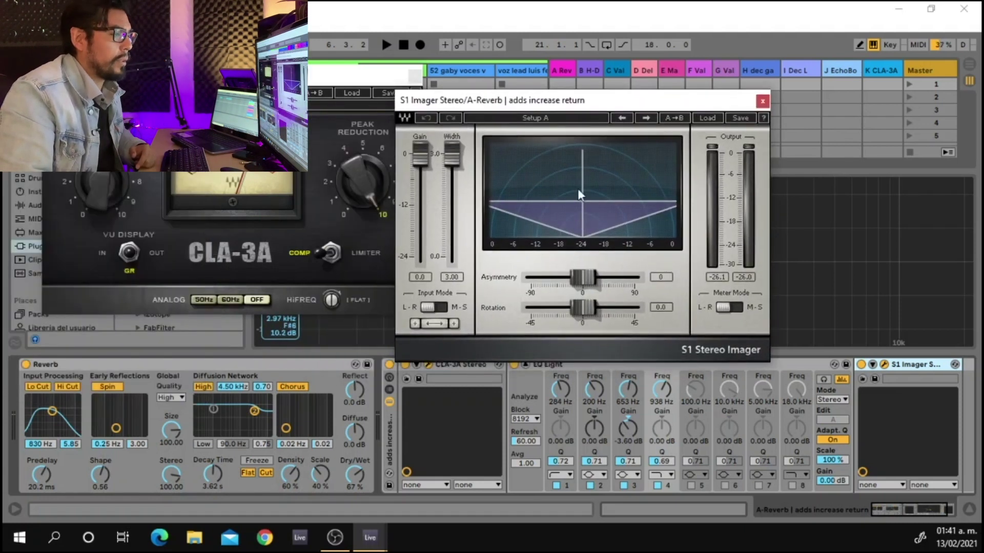
{"action": "left_click", "coordinate": [419, 78]}
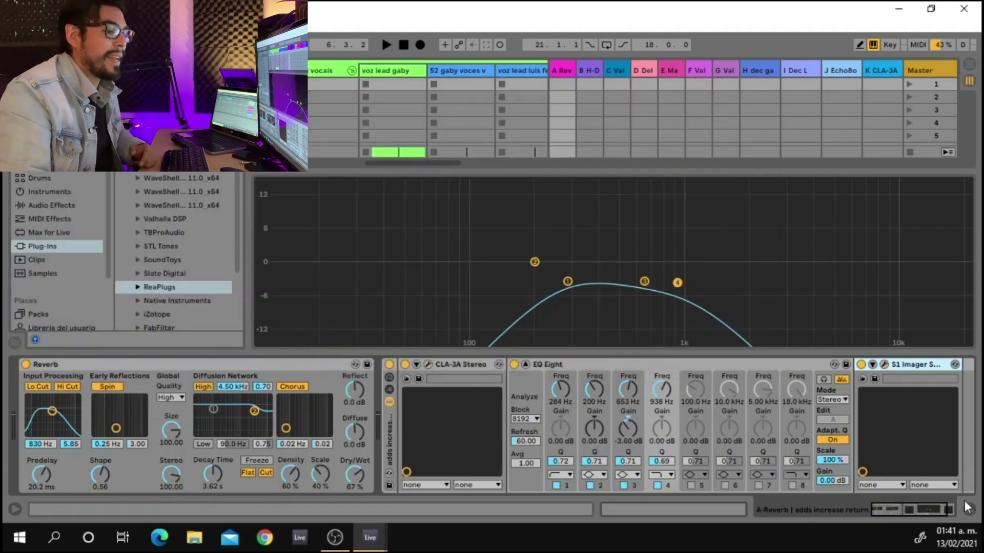
{"action": "left_click", "coordinate": [970, 510]}
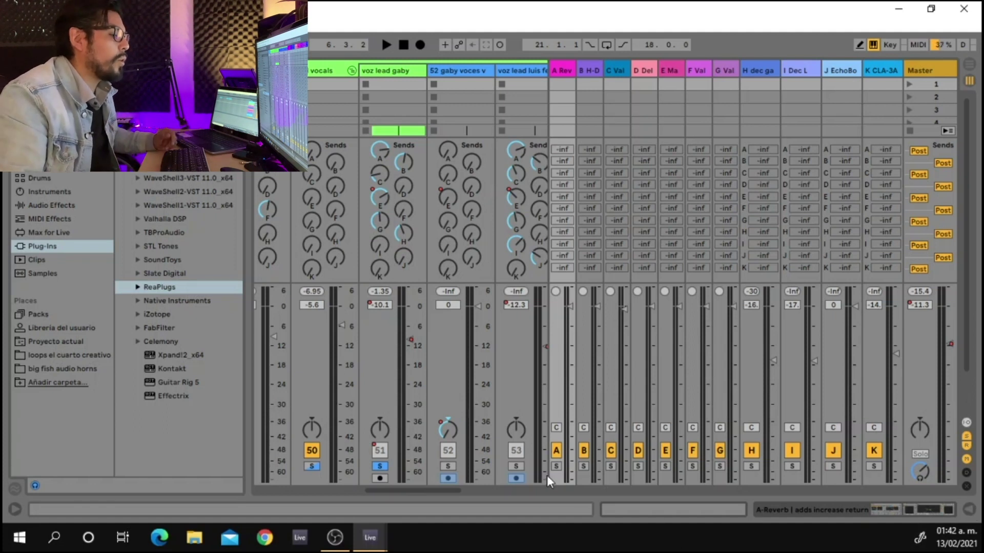
Play the vocal from bar 5 and solo the A Reverb return to audition its effect alone
{"action": "key", "text": "space"}
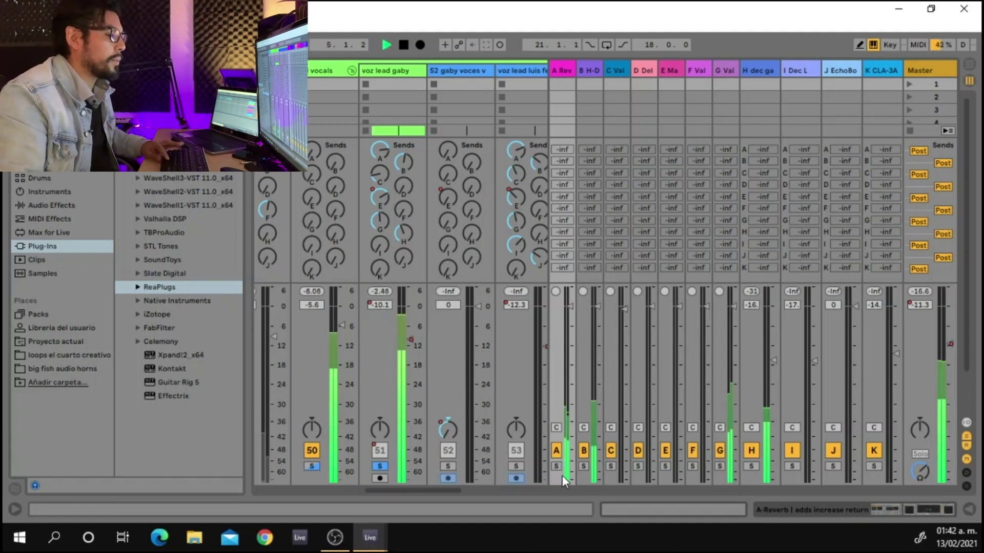
{"action": "left_click", "coordinate": [559, 464]}
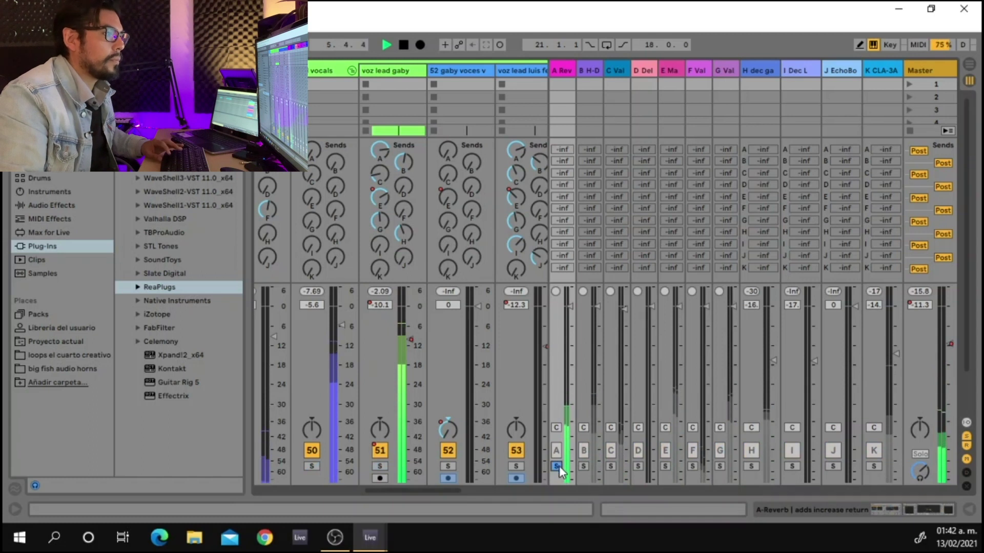
{"action": "key", "text": "space"}
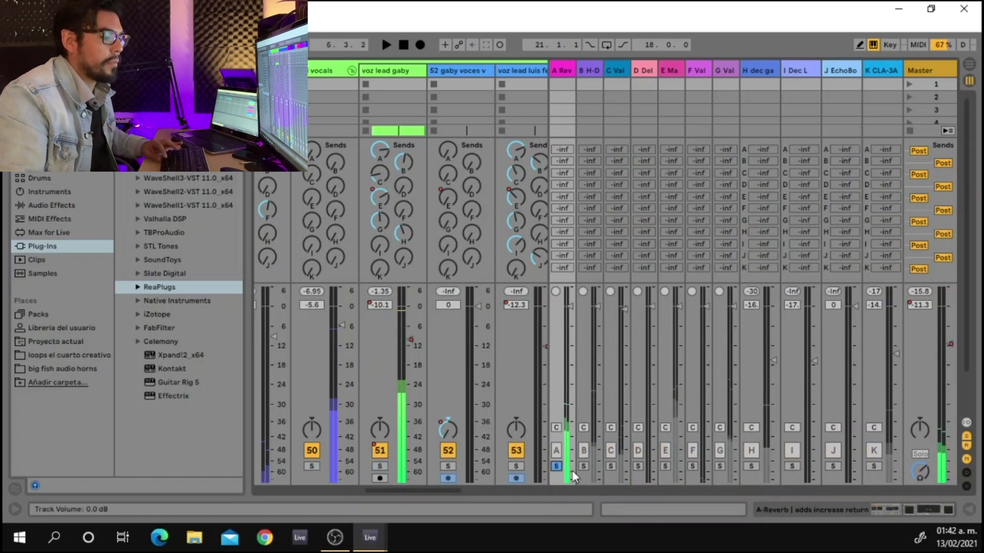
Solo the B H-Delay return and audition it from bar 5
{"action": "left_click", "coordinate": [584, 466]}
{"action": "key", "text": "space"}
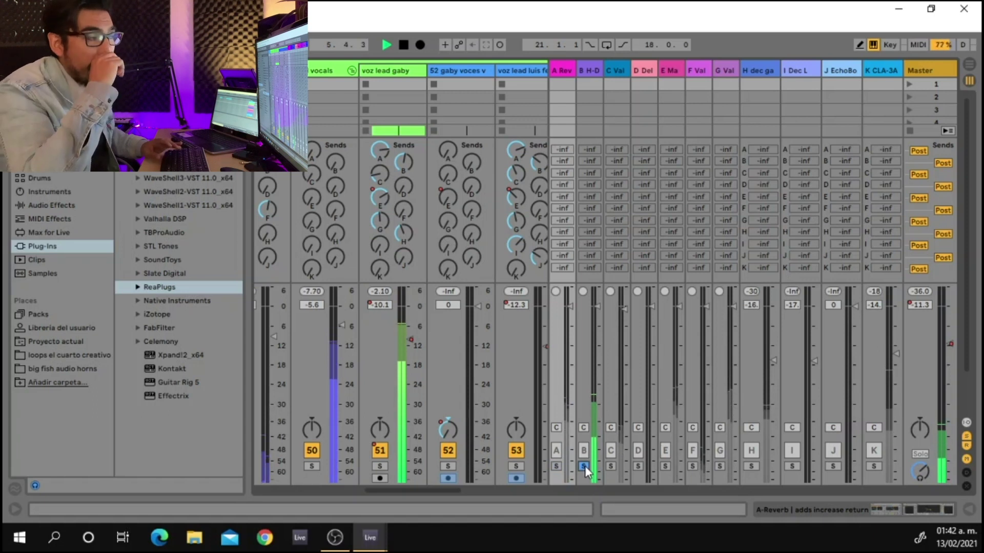
{"action": "key", "text": "space"}
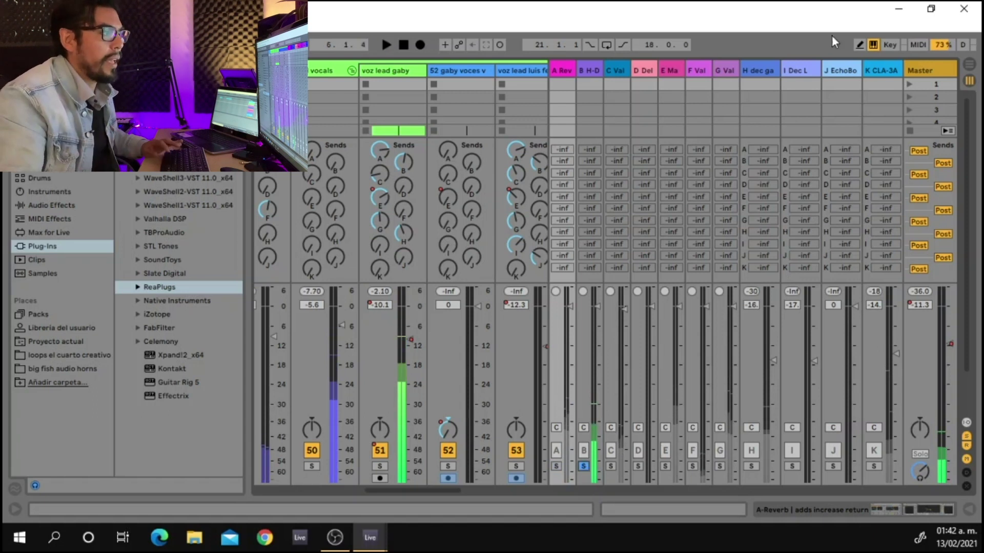
Open the delay plug-in on return B, close return C's ValhallaVintageVerb window and hide the device chain
{"action": "double_click", "coordinate": [594, 75]}
{"action": "left_click", "coordinate": [48, 365]}
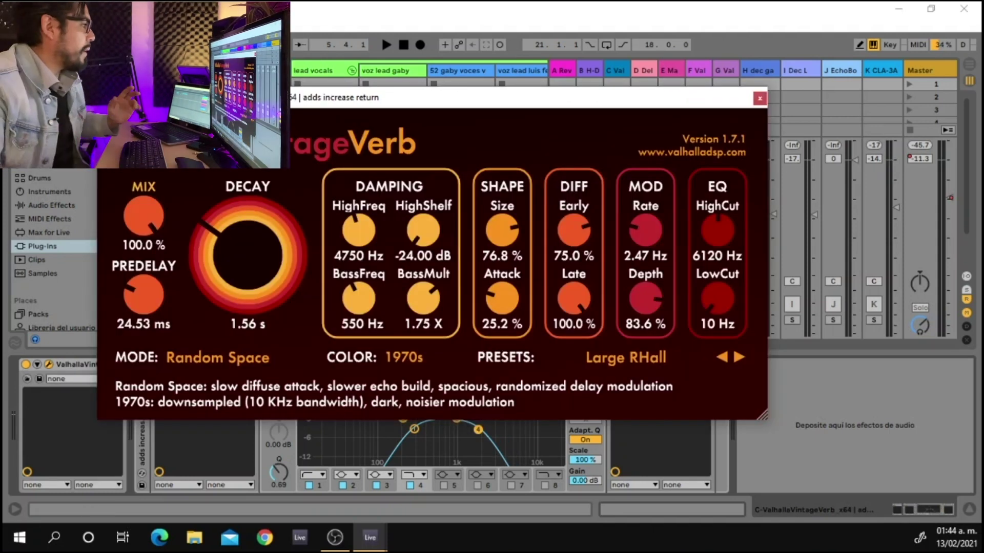
{"action": "left_click", "coordinate": [760, 99]}
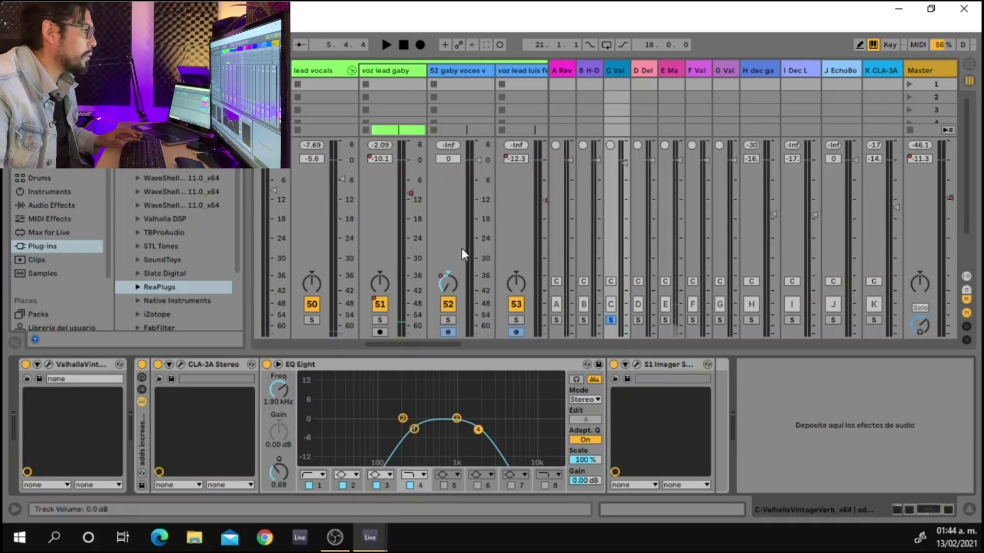
{"action": "key", "text": "ctrl+alt+l"}
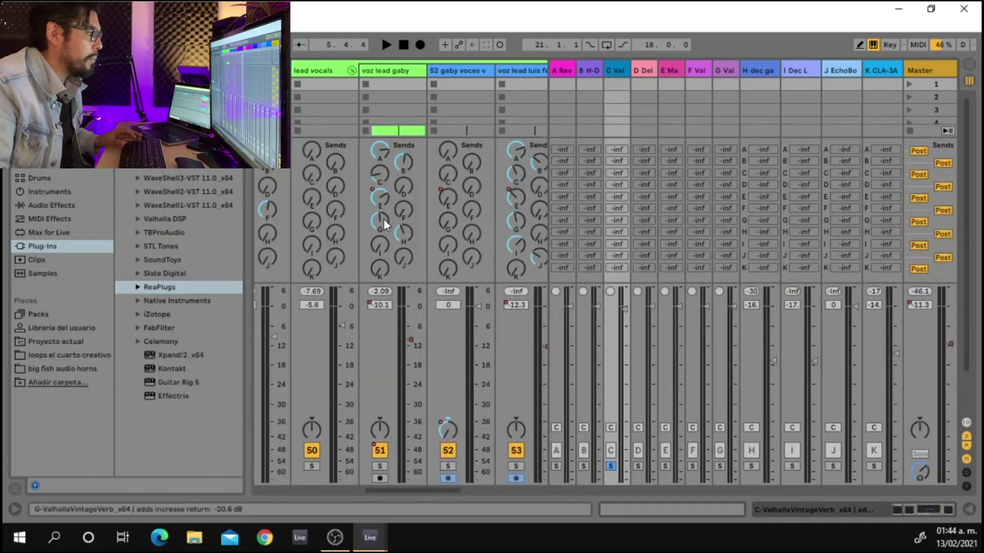
Solo the E MannyM Delay return, open its delay plug-in and audition the effect from bar 5
{"action": "left_click", "coordinate": [665, 466]}
{"action": "double_click", "coordinate": [672, 70]}
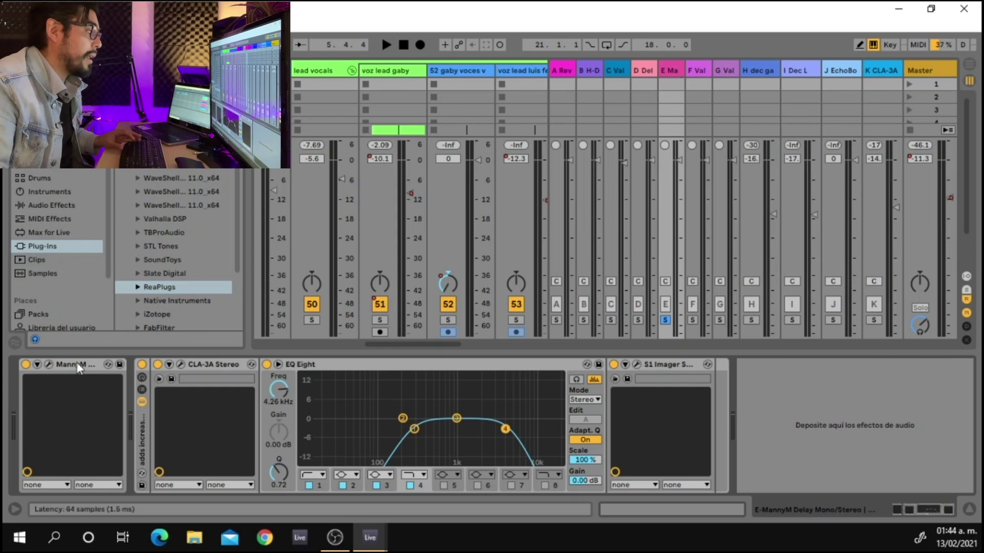
{"action": "left_click", "coordinate": [53, 365]}
{"action": "key", "text": "space"}
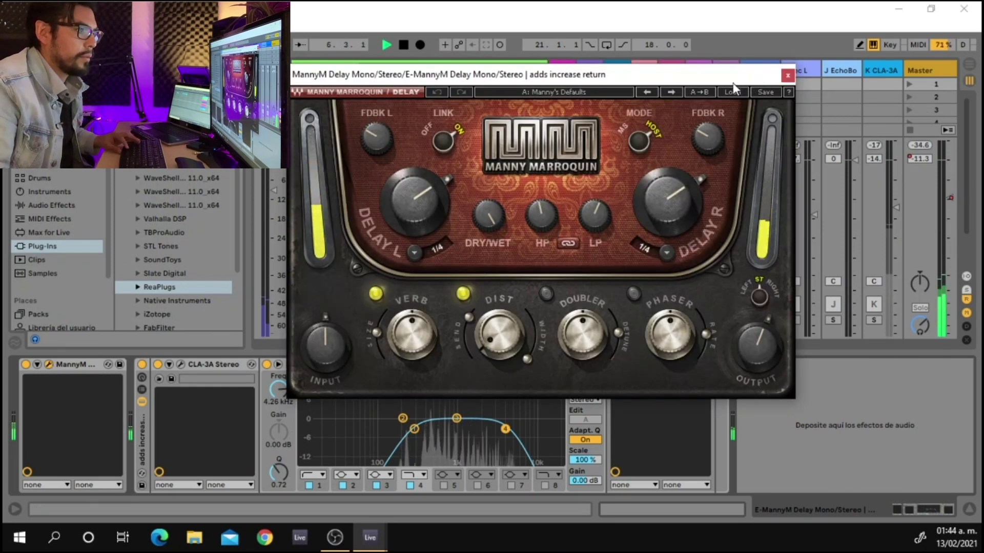
{"action": "key", "text": "space"}
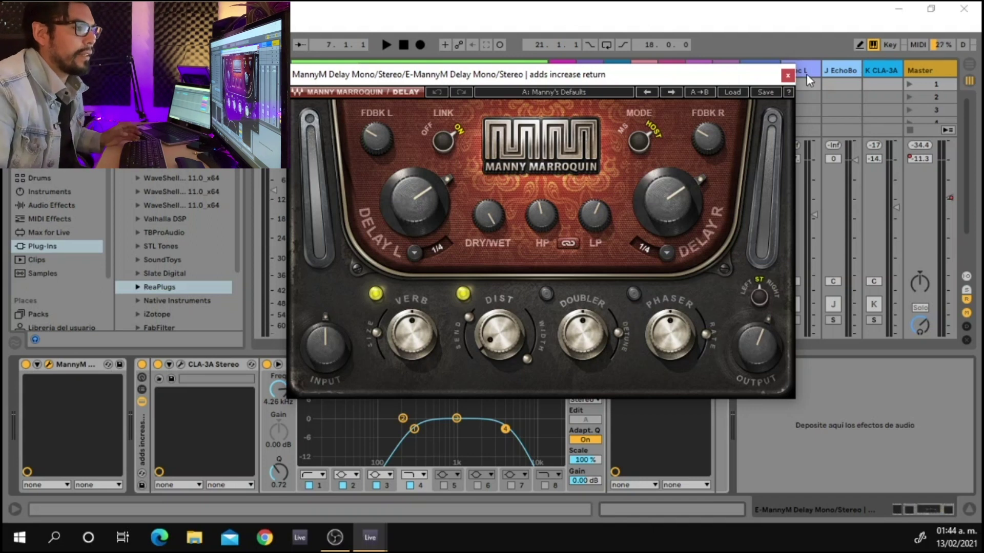
Close the MannyM Delay window, then open and inspect the ValhallaVintageVerb plug-in on the G return before closing it
{"action": "left_click", "coordinate": [788, 76]}
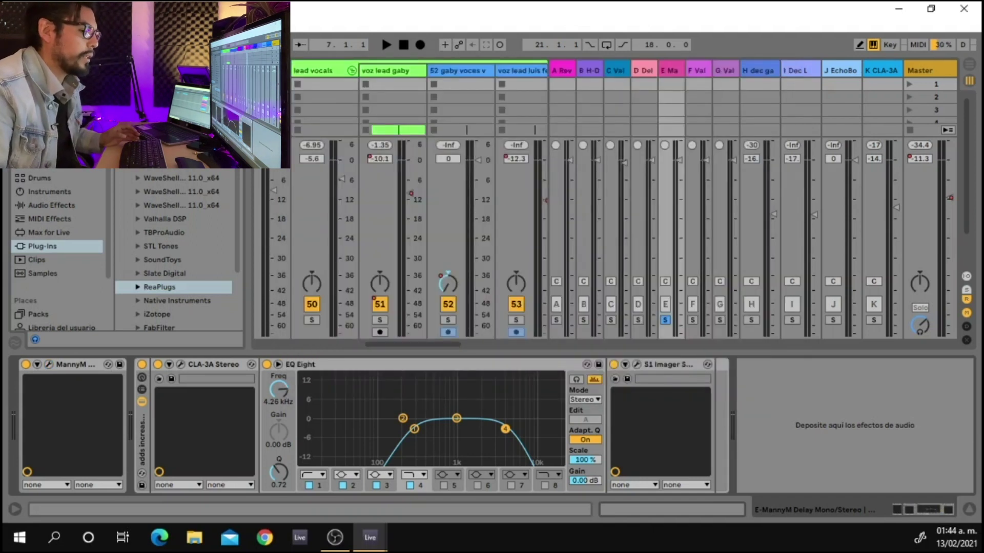
{"action": "left_click", "coordinate": [969, 509]}
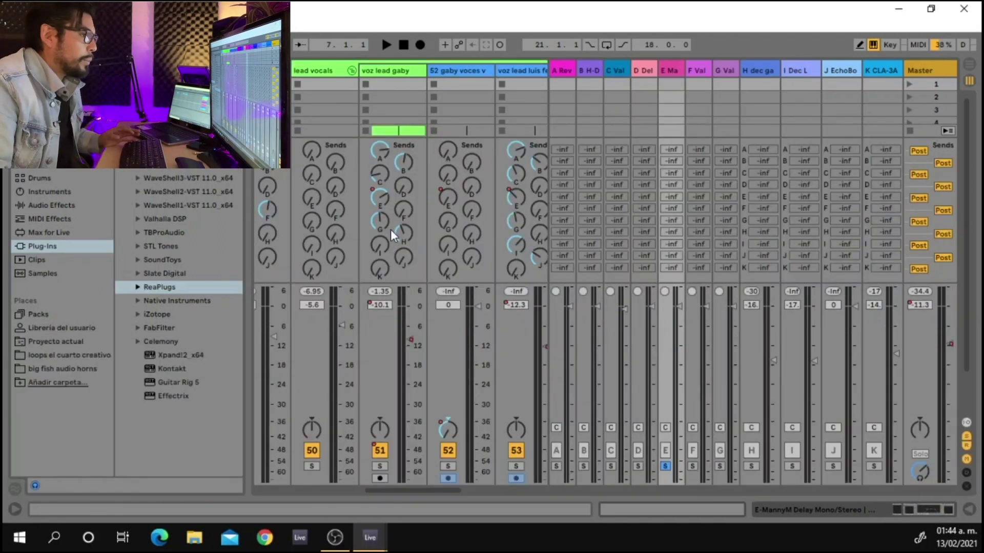
{"action": "double_click", "coordinate": [725, 71]}
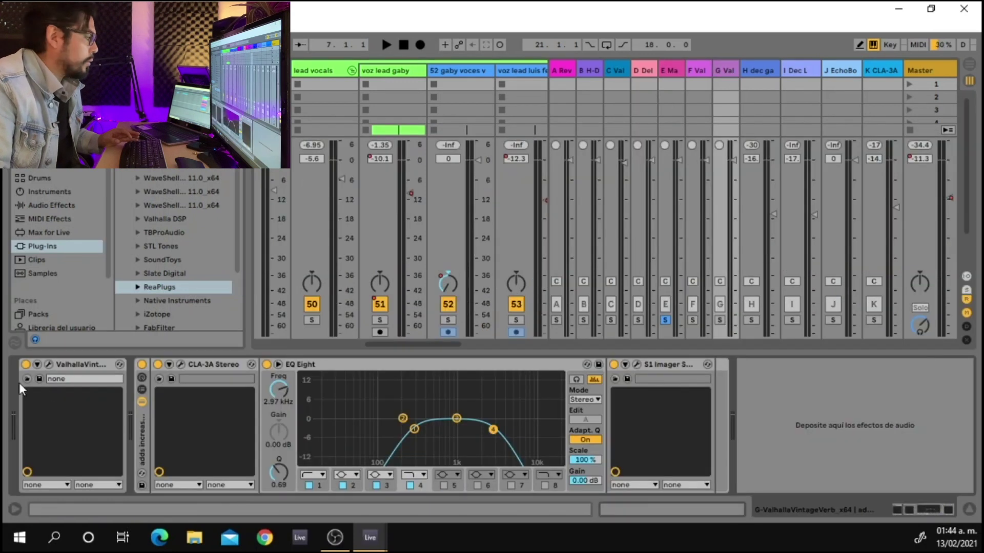
{"action": "left_click", "coordinate": [49, 365]}
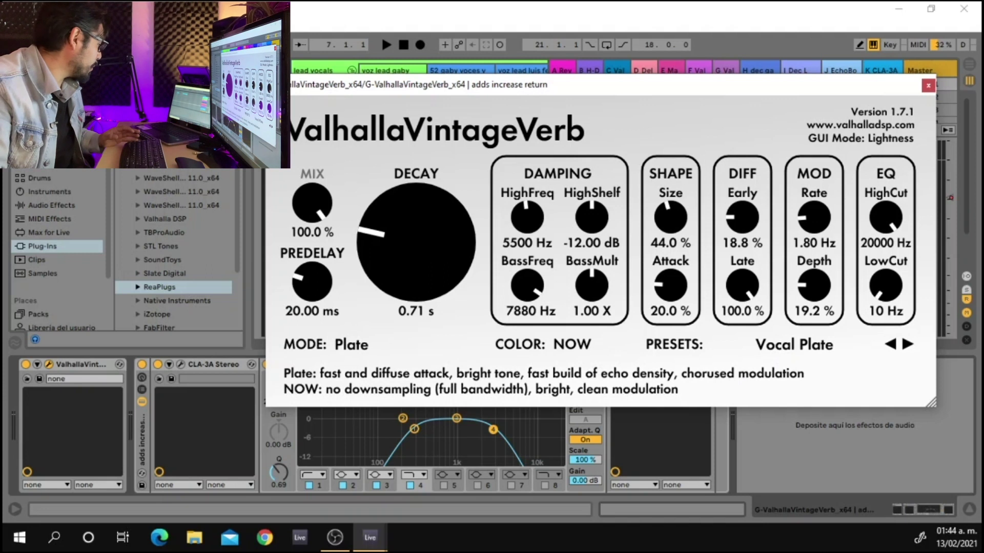
{"action": "key", "text": "alt+Tab"}
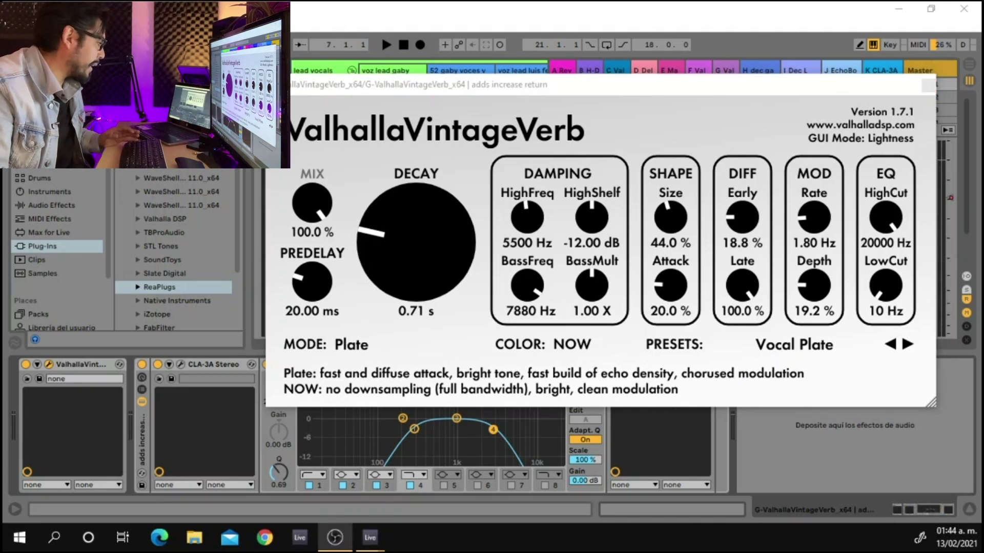
{"action": "left_click", "coordinate": [928, 85]}
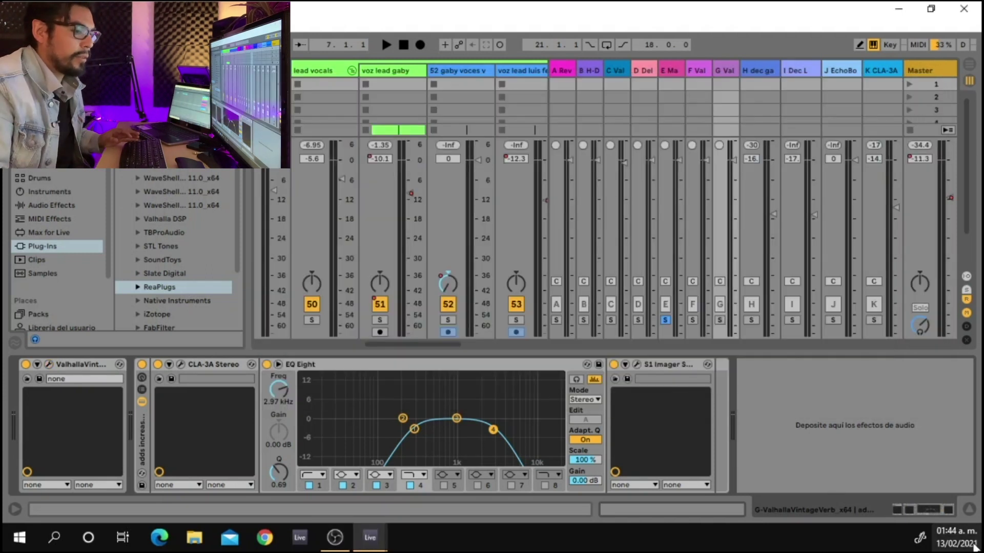
Open the Decapitator plug-in on the H dec gaby return, inspect its settings and close its window
{"action": "left_click", "coordinate": [969, 509]}
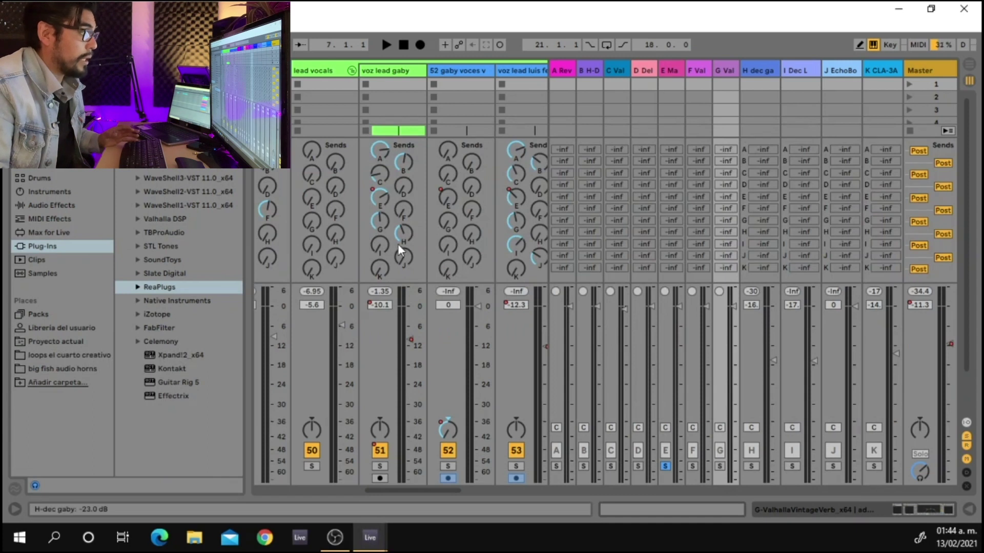
{"action": "left_click", "coordinate": [755, 193]}
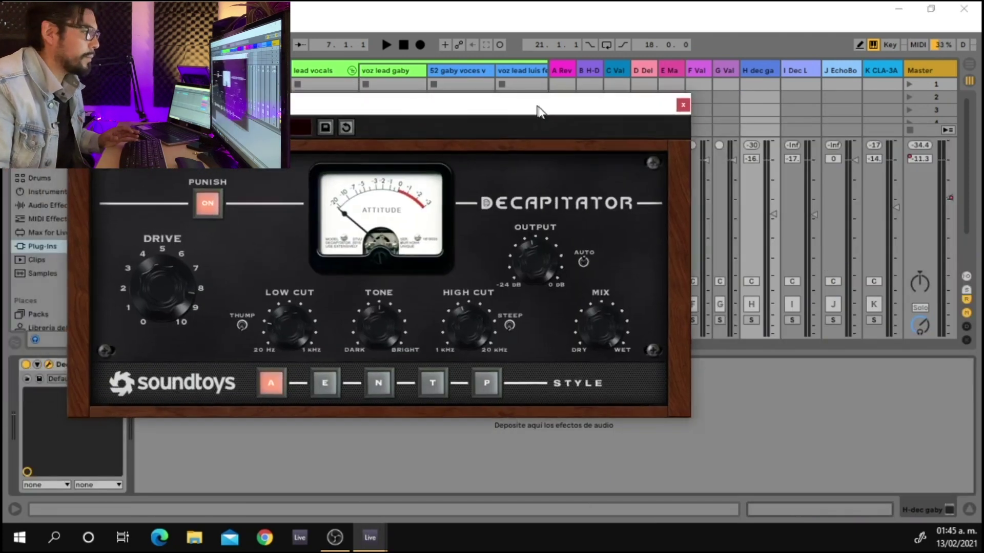
{"action": "left_click_drag", "start_coordinate": [540, 107], "coordinate": [644, 157]}
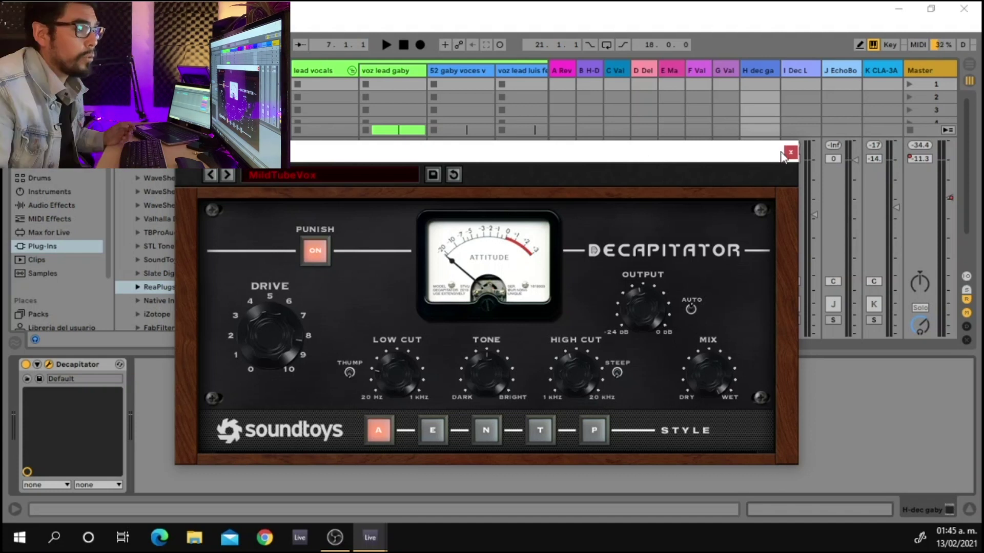
{"action": "left_click", "coordinate": [789, 153]}
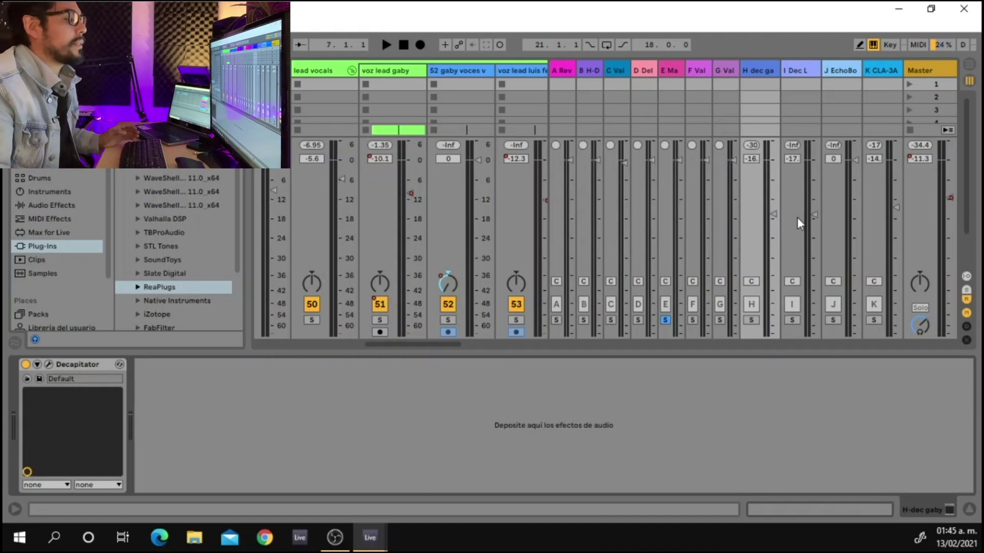
Unsolo the E return, play the vocal with all its returns from bar 5 and switch to the Arrangement view
{"action": "left_click", "coordinate": [665, 320]}
{"action": "left_click", "coordinate": [969, 511]}
{"action": "key", "text": "space"}
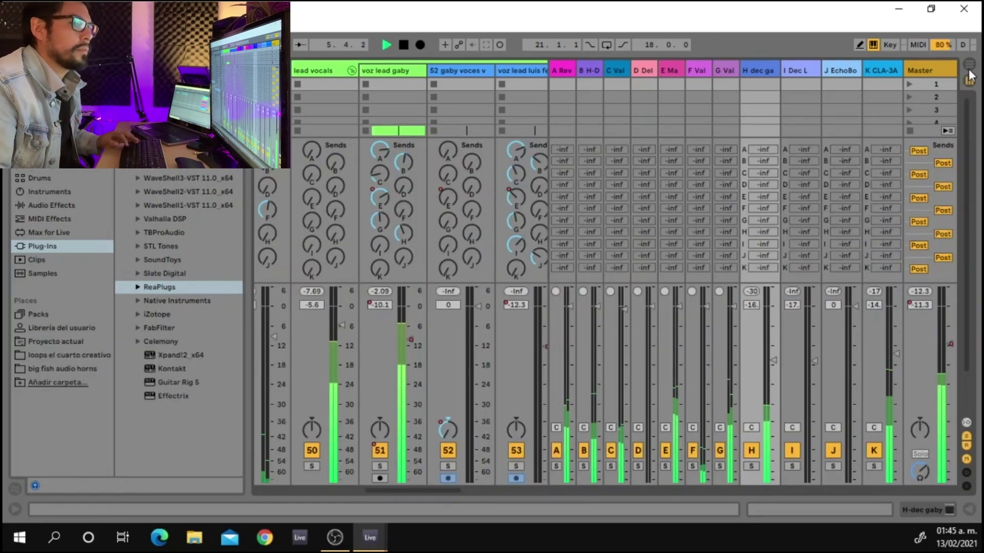
{"action": "key", "text": "Tab"}
{"action": "key", "text": "space"}
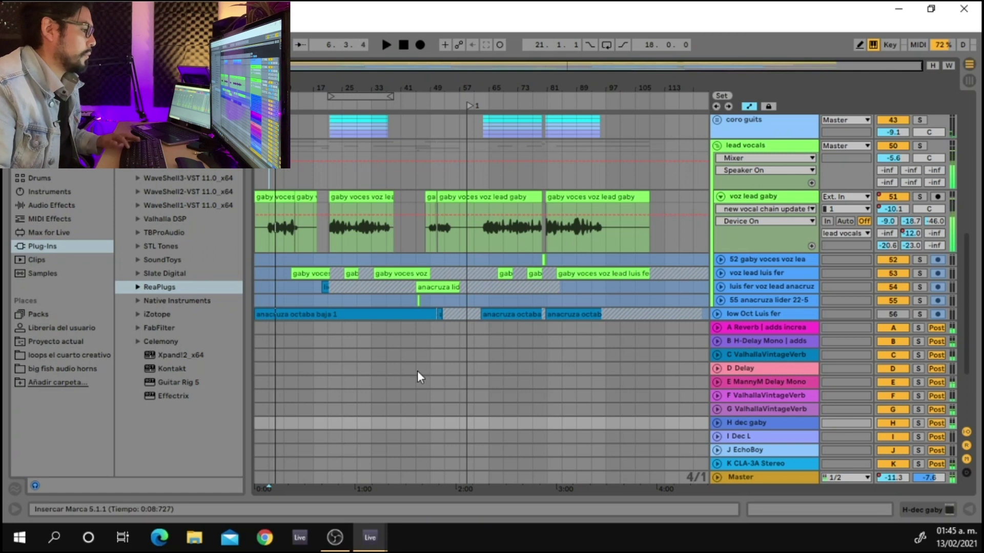
During playback, reactivate tracks 57, 61 and 62, the coros Gaby group and the arreglo medio group
{"action": "scroll", "coordinate": [416, 362], "scroll_direction": "down", "scroll_amount": 3}
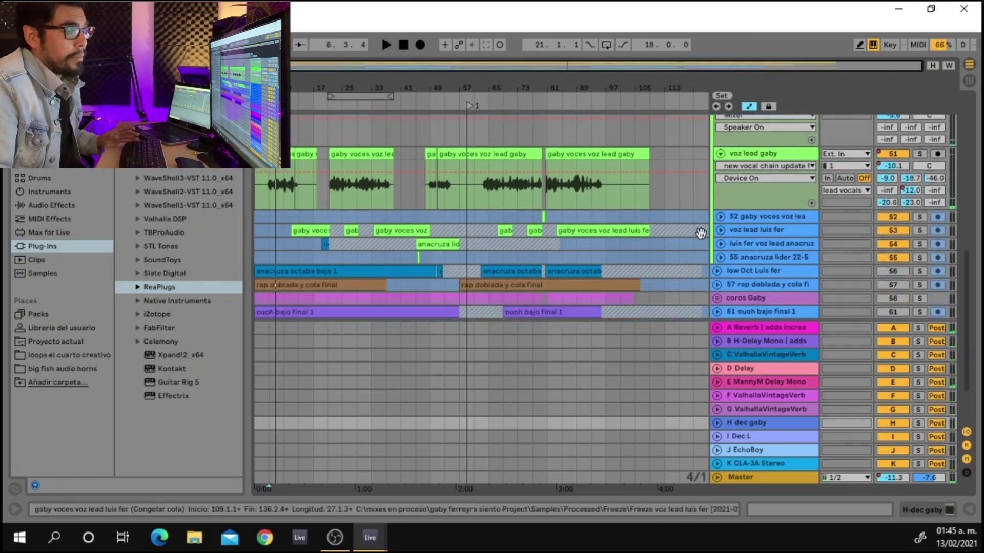
{"action": "key", "text": "space"}
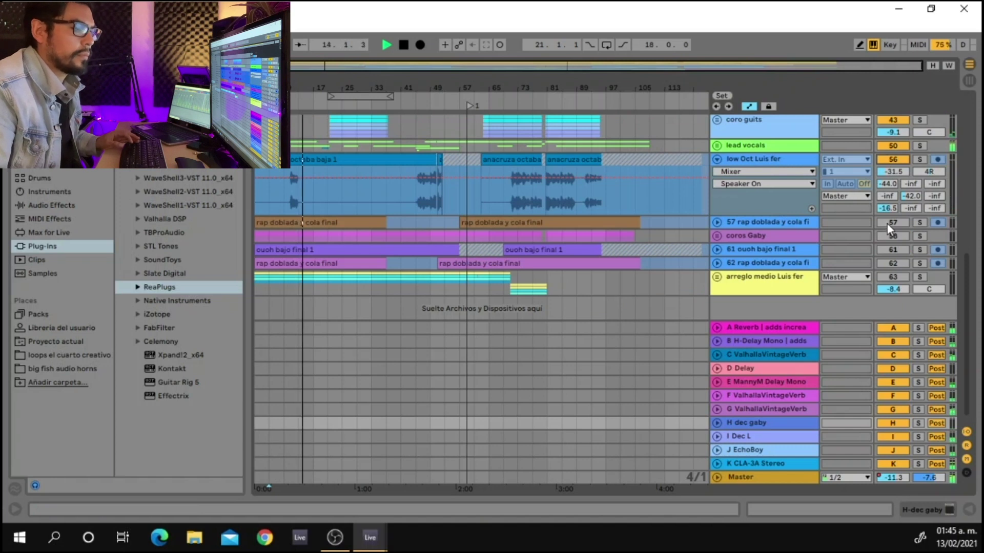
{"action": "left_click", "coordinate": [892, 223]}
{"action": "left_click", "coordinate": [892, 234]}
{"action": "left_click", "coordinate": [891, 248]}
{"action": "left_click", "coordinate": [893, 263]}
{"action": "left_click", "coordinate": [893, 277]}
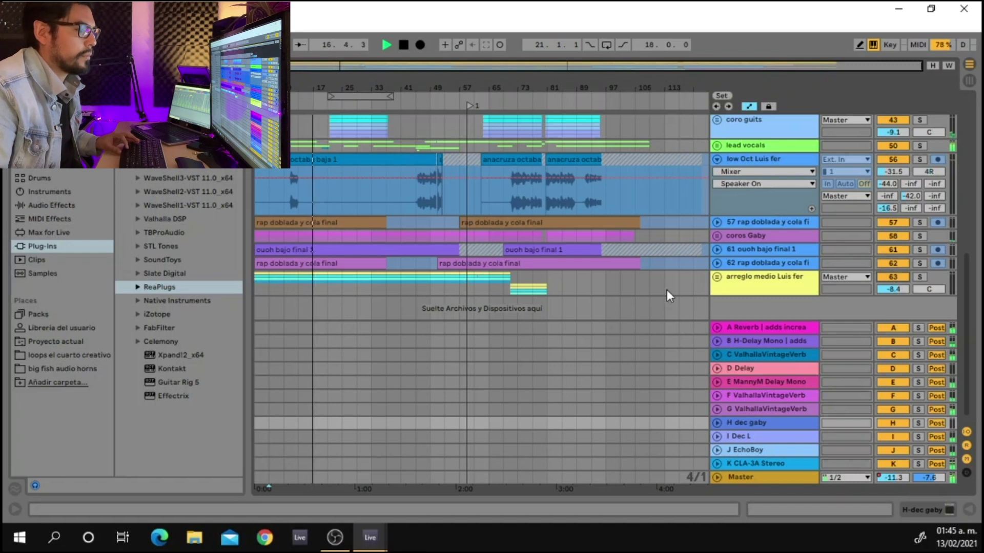
Stop playback and audition the full mix with the backing vocals from bar 13
{"action": "left_click", "coordinate": [653, 285]}
{"action": "key", "text": "space"}
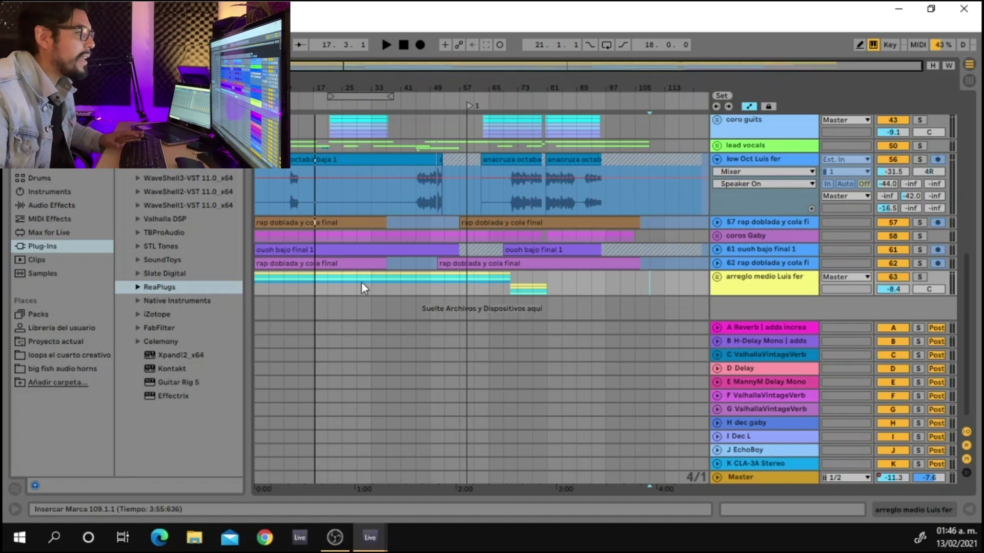
{"action": "left_click", "coordinate": [300, 207]}
{"action": "key", "text": "space"}
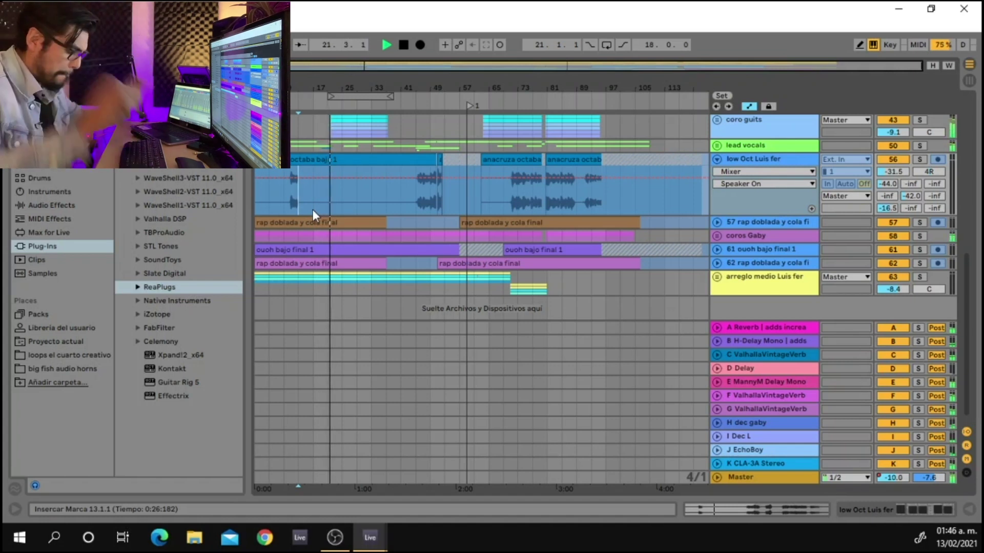
{"action": "key", "text": "space"}
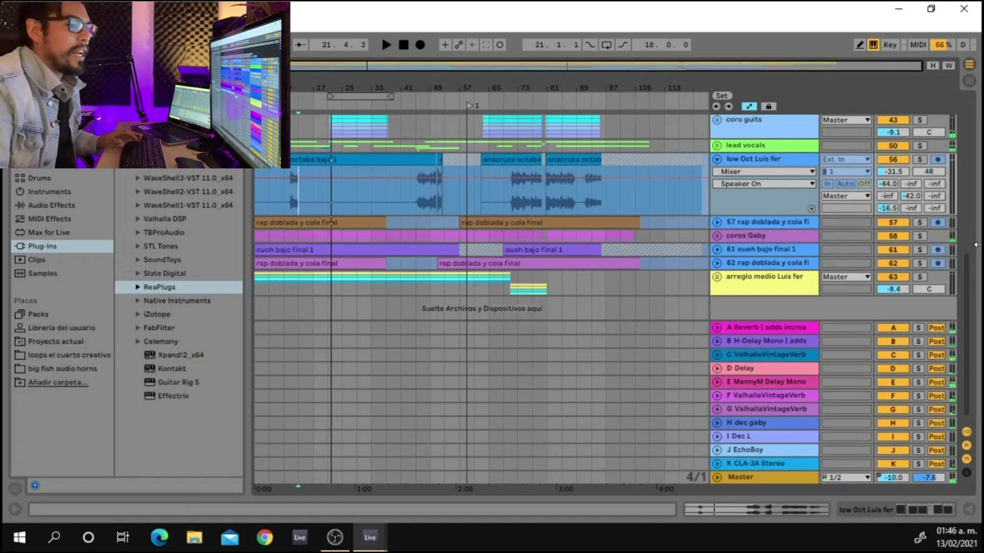
Solo the drums group and audition it from bar 21
{"action": "scroll", "coordinate": [707, 243], "scroll_direction": "up", "scroll_amount": 10}
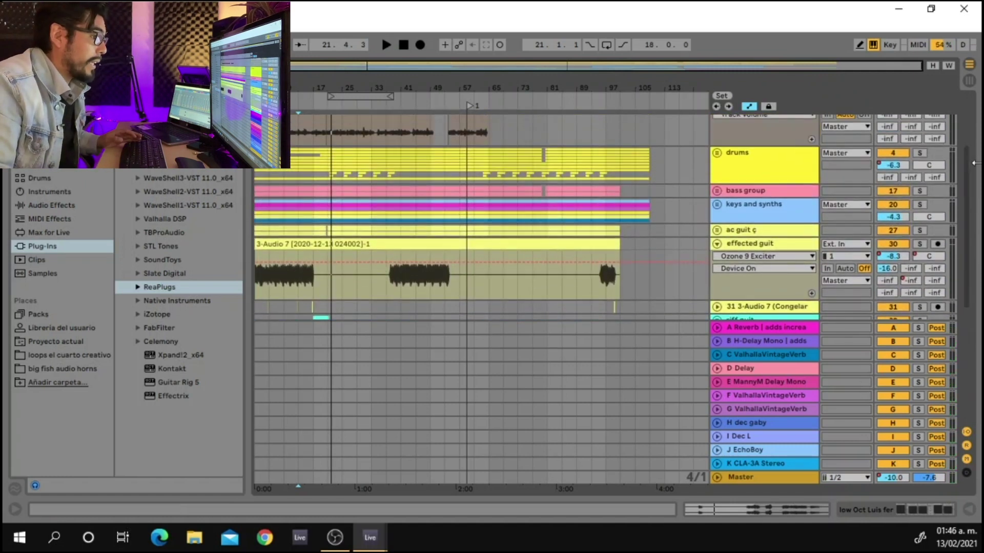
{"action": "scroll", "coordinate": [707, 243], "scroll_direction": "down", "scroll_amount": 1}
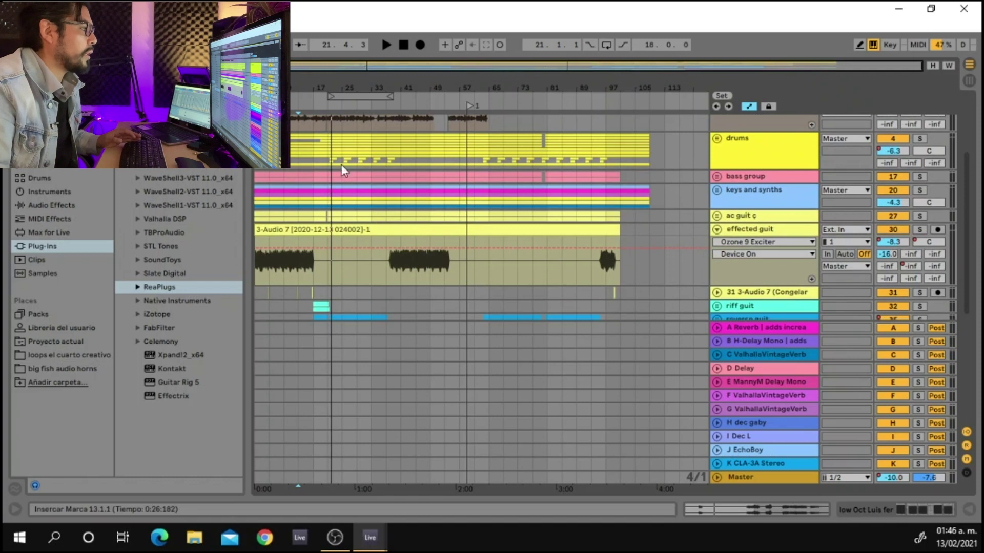
{"action": "left_click", "coordinate": [327, 144]}
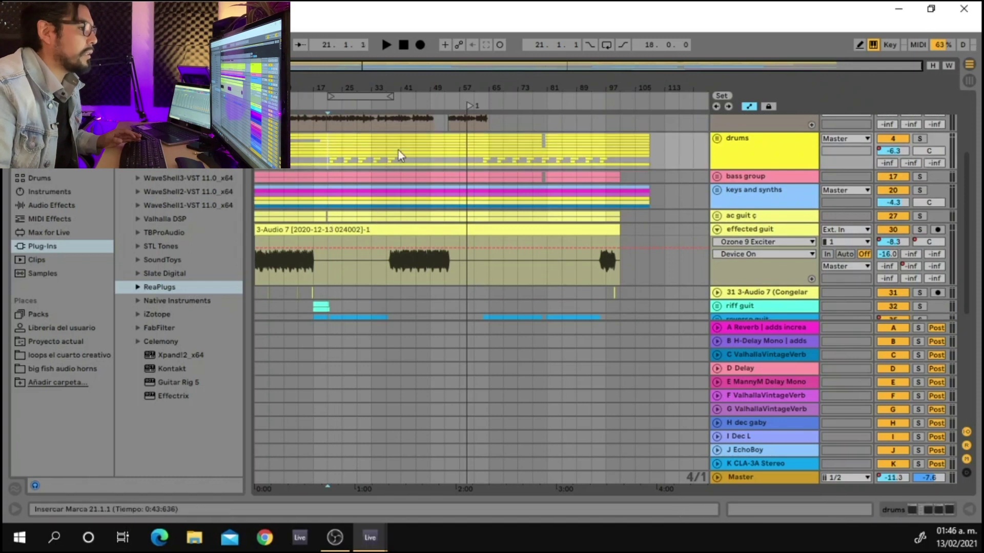
{"action": "left_click", "coordinate": [921, 139]}
{"action": "key", "text": "space"}
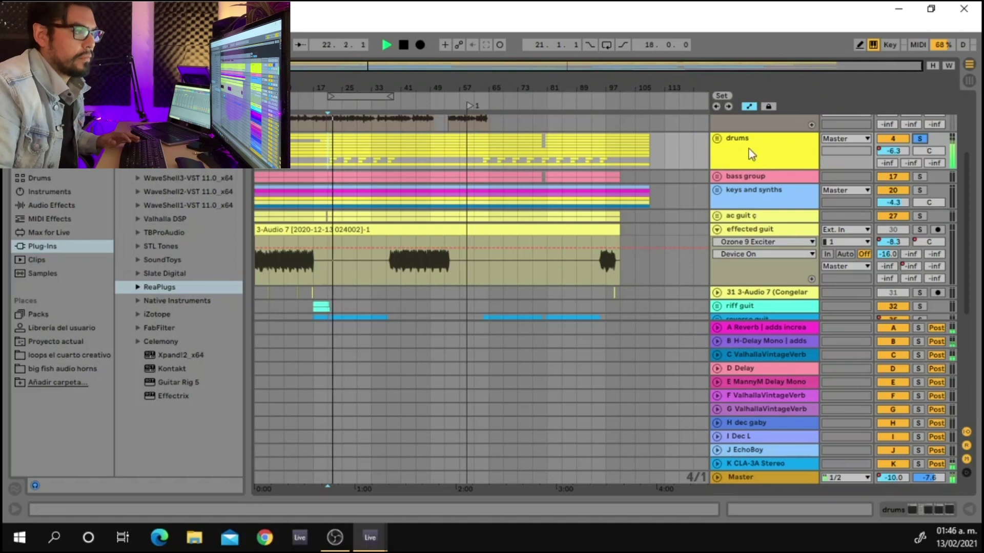
Unfold the drums group and audition its layers from bar 21 at the SNARE ROMANT track
{"action": "left_click", "coordinate": [716, 139]}
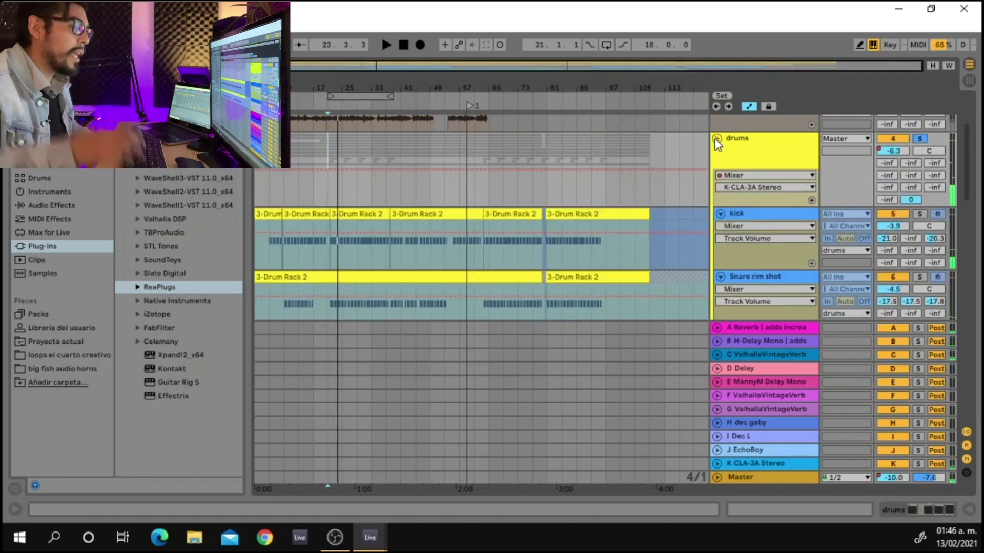
{"action": "scroll", "coordinate": [732, 216], "scroll_direction": "down", "scroll_amount": 4}
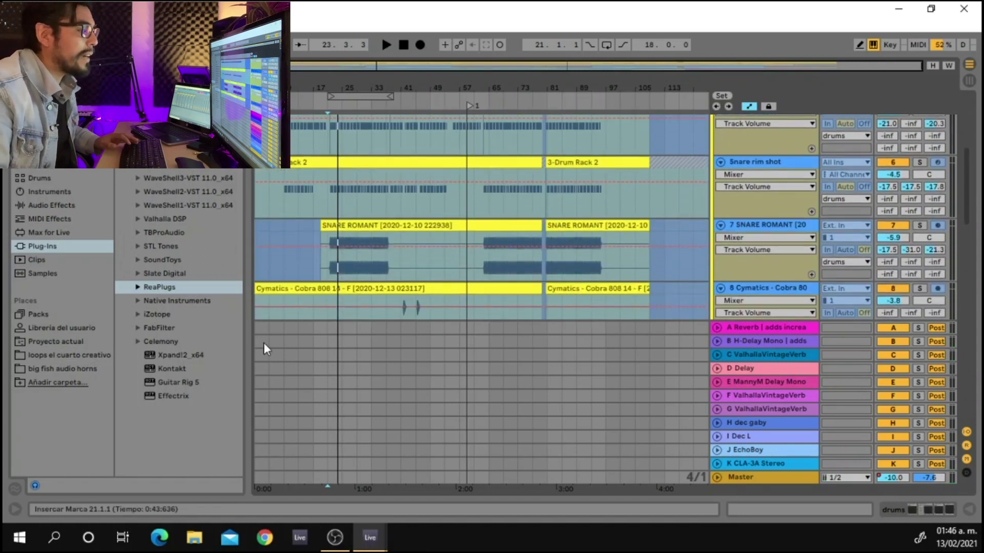
{"action": "key", "text": "space"}
{"action": "left_click", "coordinate": [330, 276]}
{"action": "key", "text": "space"}
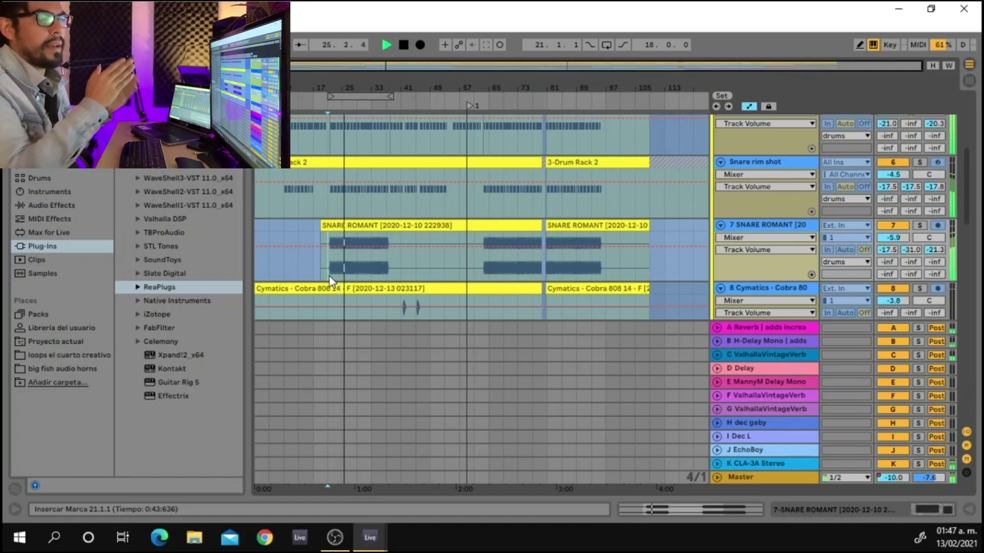
{"action": "key", "text": "space"}
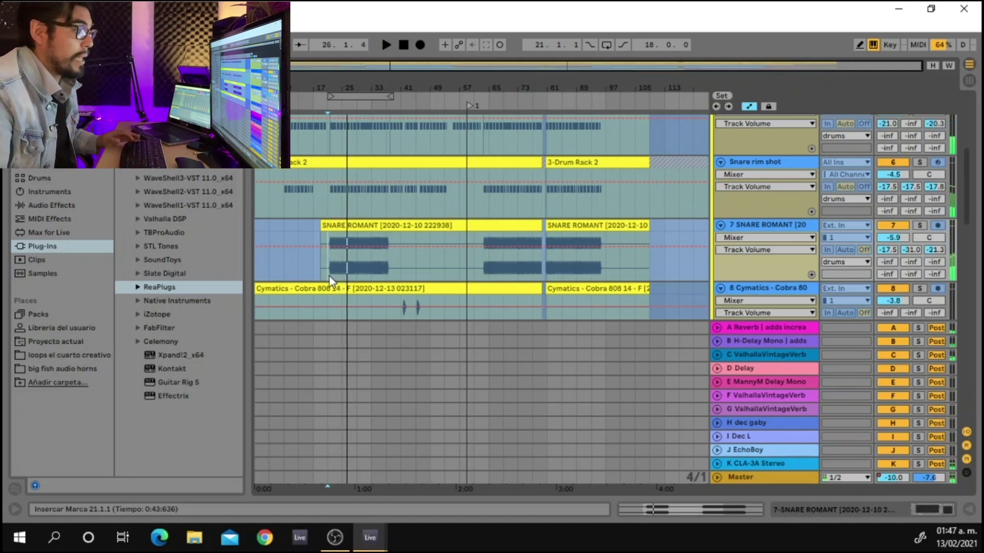
Audition the Djembe track's fill from bar 17 within the soloed drums
{"action": "scroll", "coordinate": [330, 276], "scroll_direction": "down", "scroll_amount": 6}
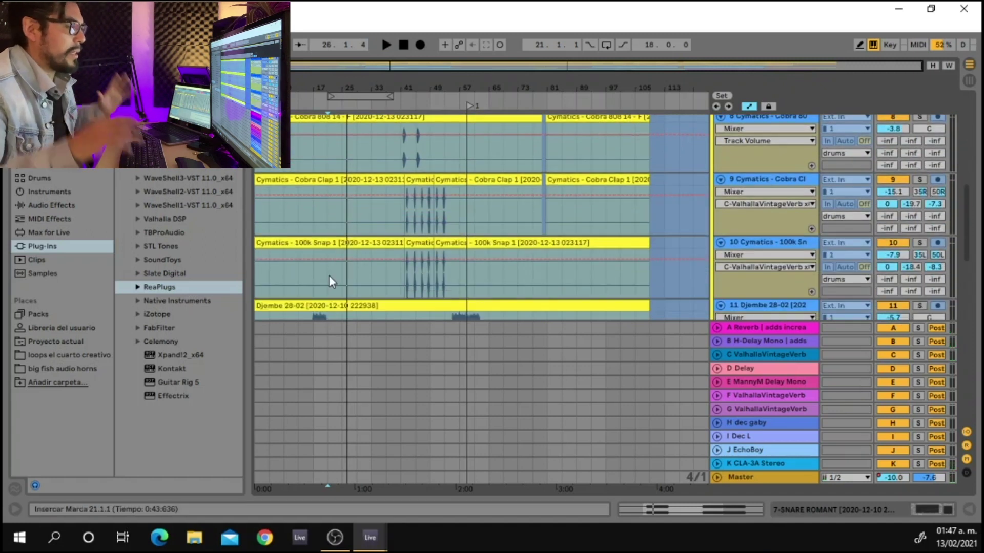
{"action": "scroll", "coordinate": [330, 276], "scroll_direction": "down", "scroll_amount": 4}
{"action": "left_click", "coordinate": [313, 243]}
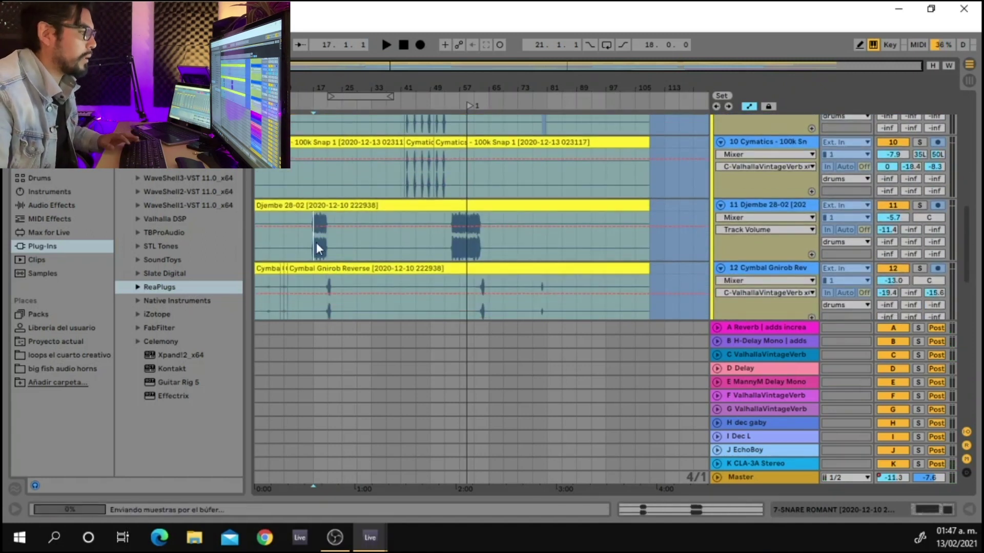
{"action": "key", "text": "space"}
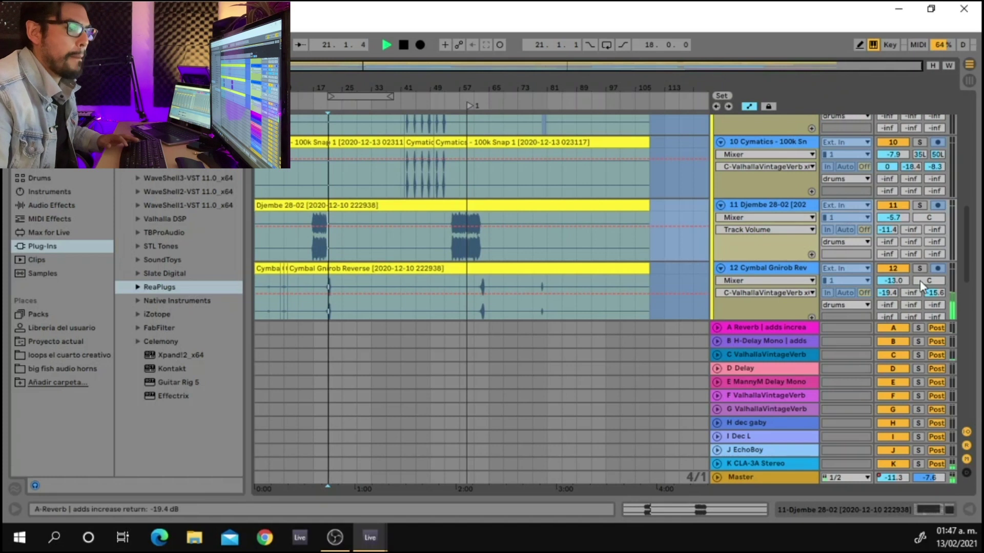
Review the reverse cymbal, House Impact and Cymbal Ending tracks and audition the impacts from bar 21
{"action": "scroll", "coordinate": [920, 270], "scroll_direction": "down", "scroll_amount": 2}
{"action": "scroll", "coordinate": [915, 276], "scroll_direction": "down", "scroll_amount": 1}
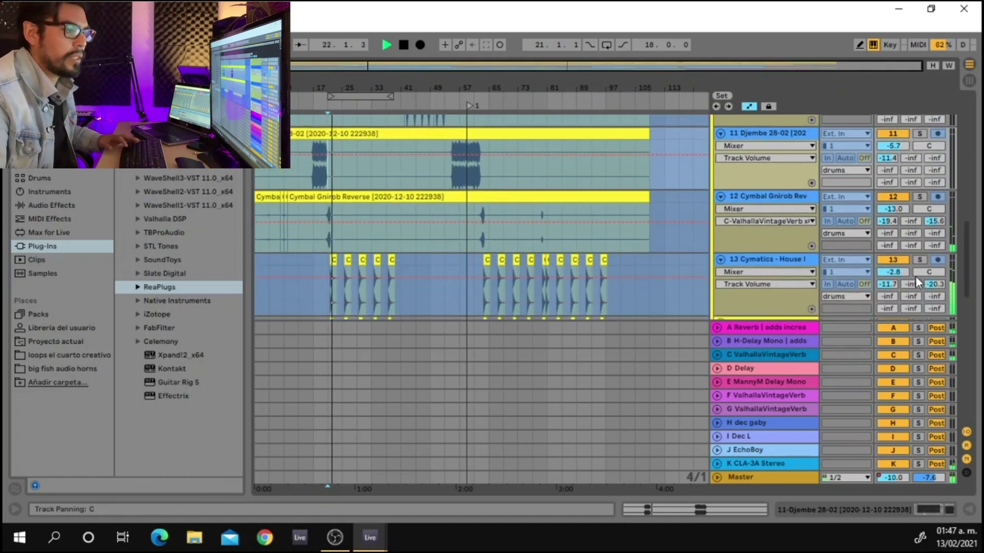
{"action": "scroll", "coordinate": [915, 276], "scroll_direction": "down", "scroll_amount": 1}
{"action": "scroll", "coordinate": [915, 277], "scroll_direction": "down", "scroll_amount": 1}
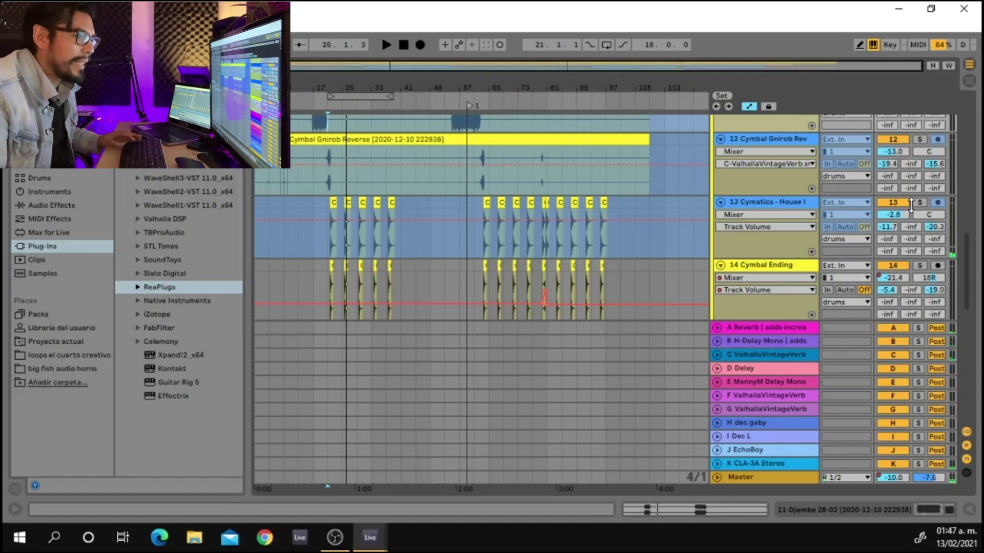
{"action": "left_click", "coordinate": [326, 205]}
{"action": "key", "text": "space"}
{"action": "key", "text": "space"}
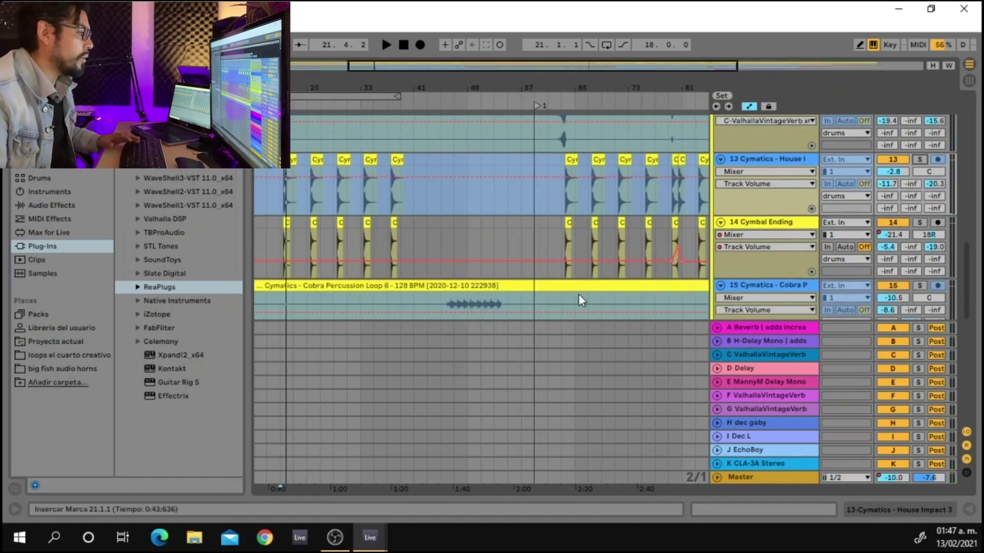
View the remaining percussion tracks, unsolo the drums group and play the full mix from bar 21
{"action": "scroll", "coordinate": [579, 294], "scroll_direction": "down", "scroll_amount": 1}
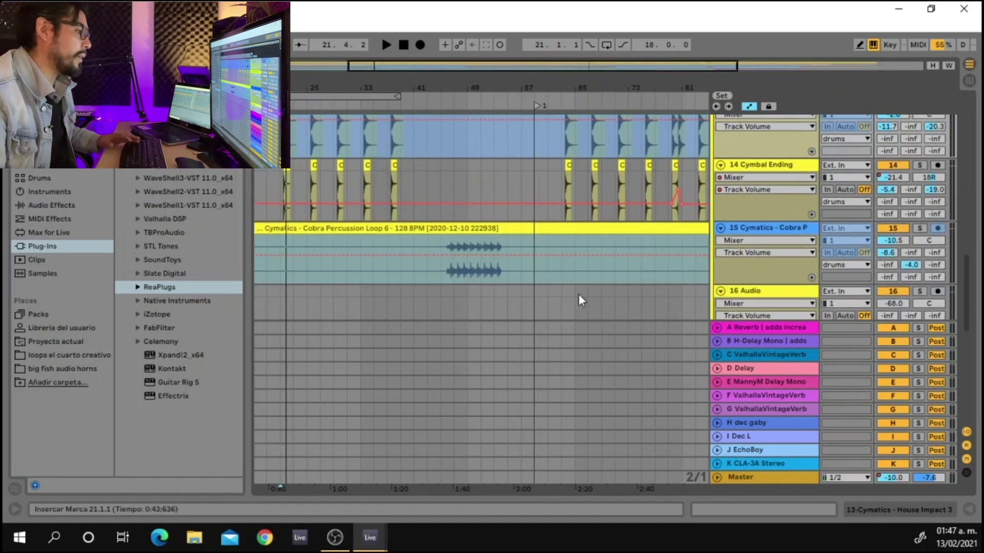
{"action": "scroll", "coordinate": [579, 294], "scroll_direction": "up", "scroll_amount": 8}
{"action": "scroll", "coordinate": [579, 294], "scroll_direction": "up", "scroll_amount": 8}
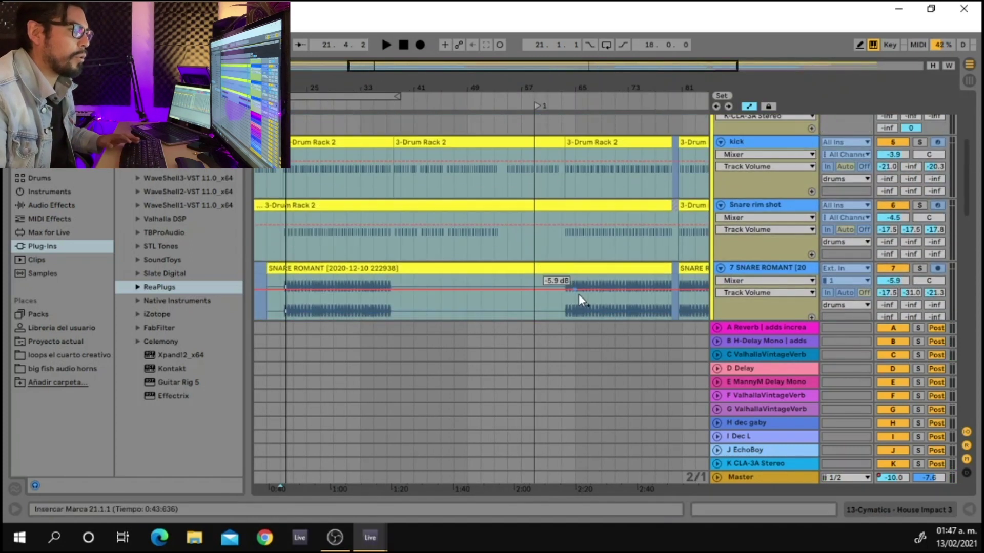
{"action": "key", "text": "space"}
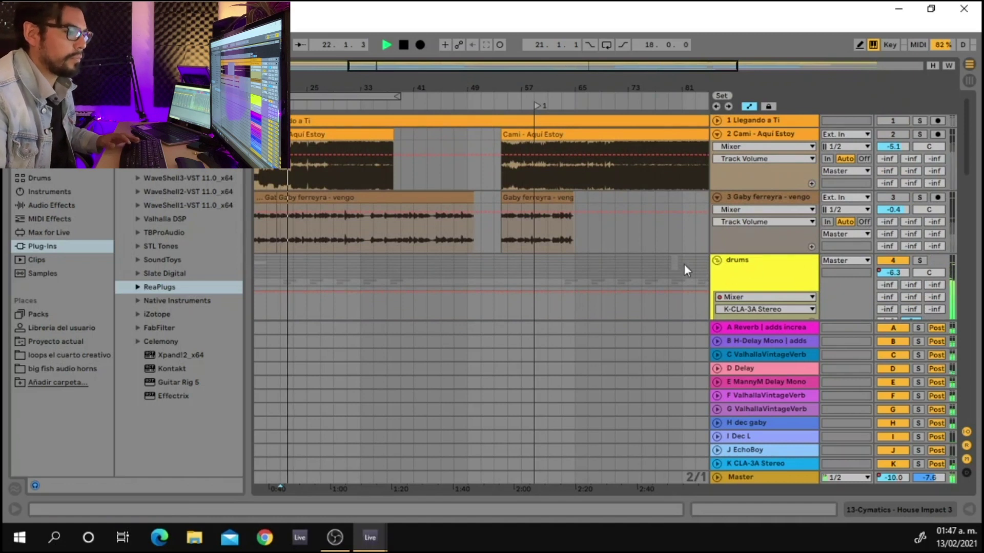
Fold the drums group and audition it with the bass group and the keys and synths group soloed together
{"action": "left_click", "coordinate": [717, 260]}
{"action": "left_click", "coordinate": [919, 261]}
{"action": "scroll", "coordinate": [921, 258], "scroll_direction": "down", "scroll_amount": 3}
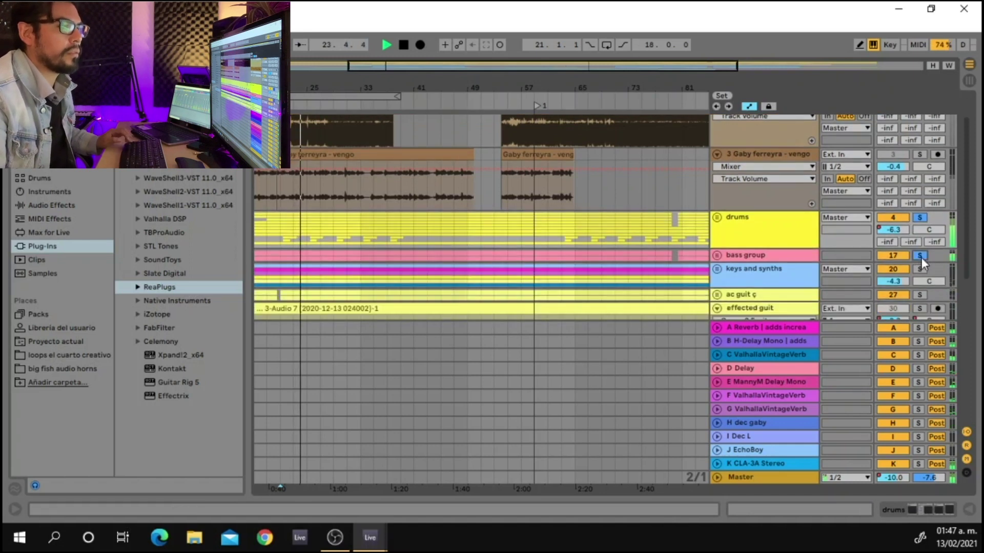
{"action": "left_click", "coordinate": [921, 255]}
{"action": "scroll", "coordinate": [922, 257], "scroll_direction": "down", "scroll_amount": 2}
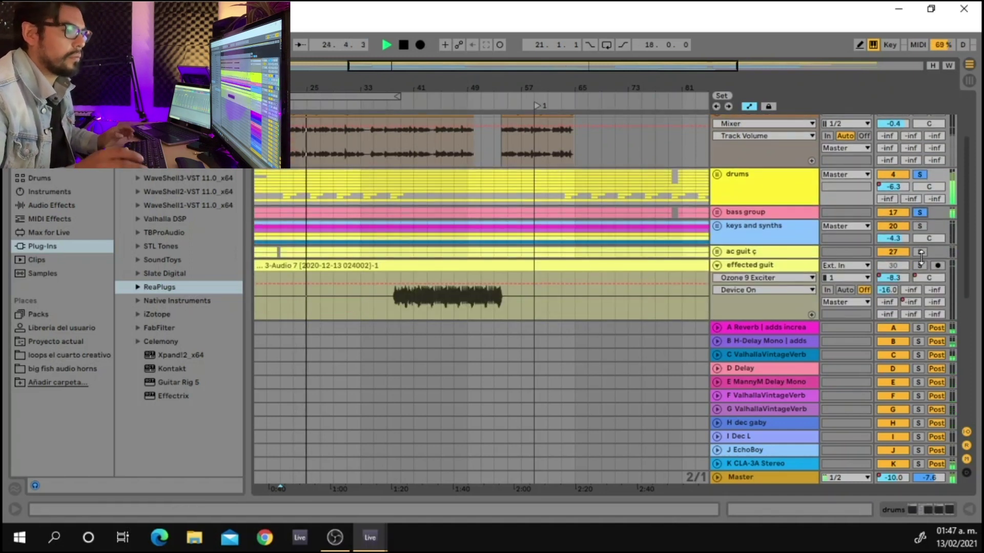
{"action": "left_click", "coordinate": [921, 226]}
{"action": "scroll", "coordinate": [921, 224], "scroll_direction": "down", "scroll_amount": 1}
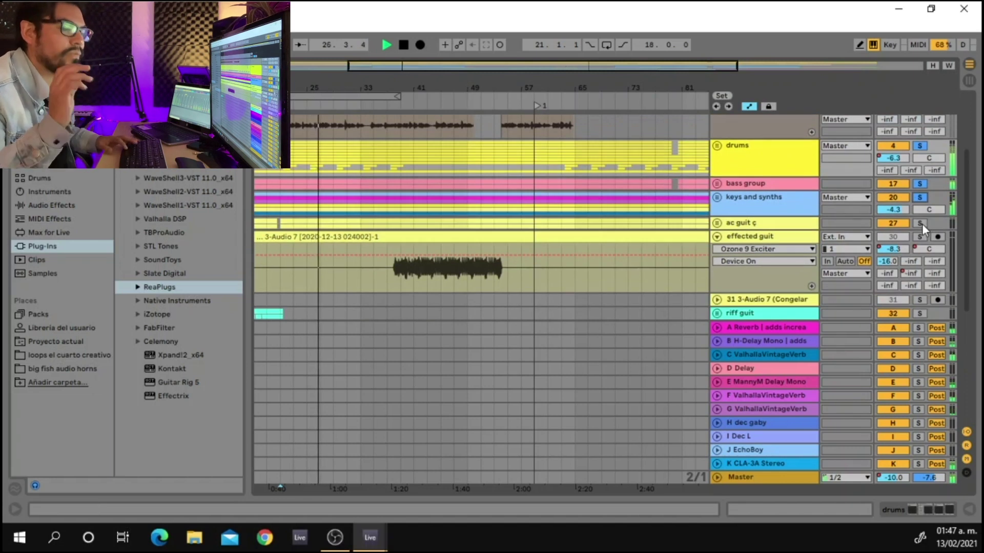
Unfold the keys and synths group and audition its World Lick track from bar 21, alone and against the full mix
{"action": "left_click", "coordinate": [717, 198]}
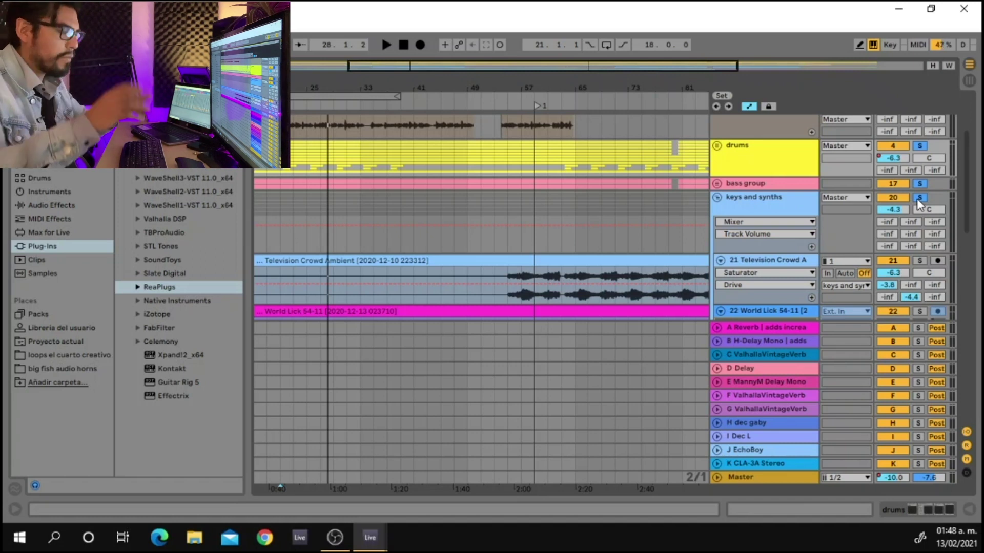
{"action": "key", "text": "space"}
{"action": "scroll", "coordinate": [917, 198], "scroll_direction": "down", "scroll_amount": 3}
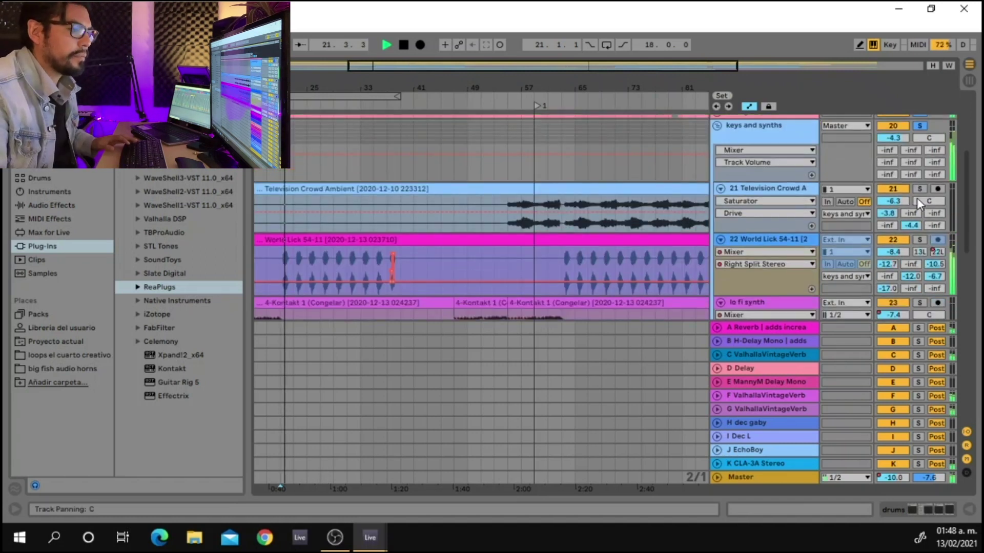
{"action": "left_click", "coordinate": [921, 240]}
{"action": "key", "text": "space"}
{"action": "key", "text": "space"}
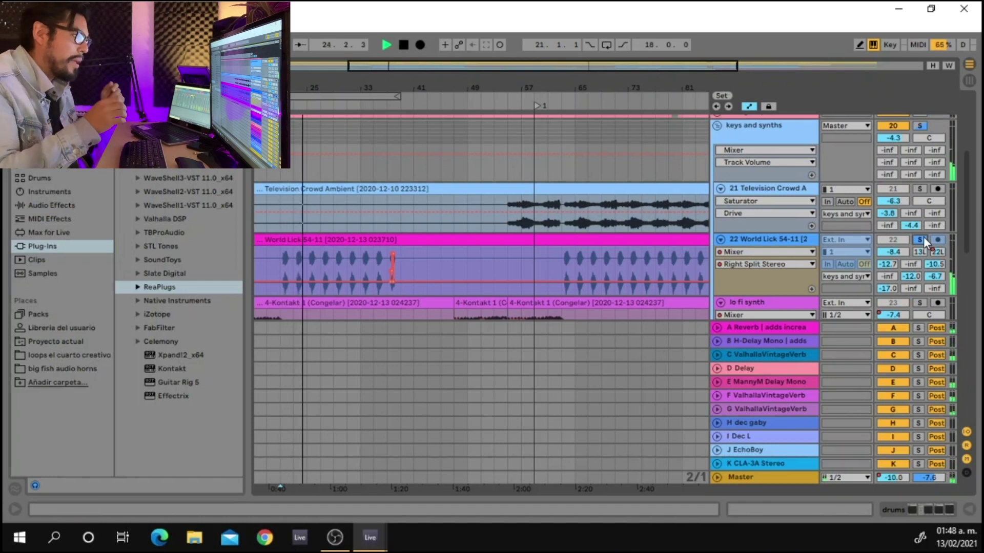
{"action": "key", "text": "space"}
{"action": "key", "text": "space"}
{"action": "left_click", "coordinate": [923, 238]}
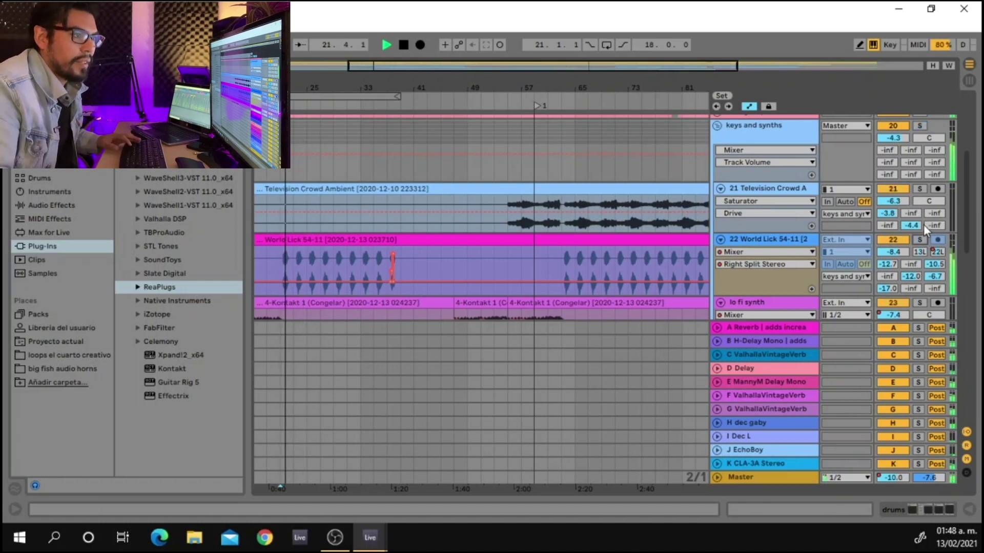
{"action": "key", "text": "space"}
{"action": "left_click", "coordinate": [921, 126]}
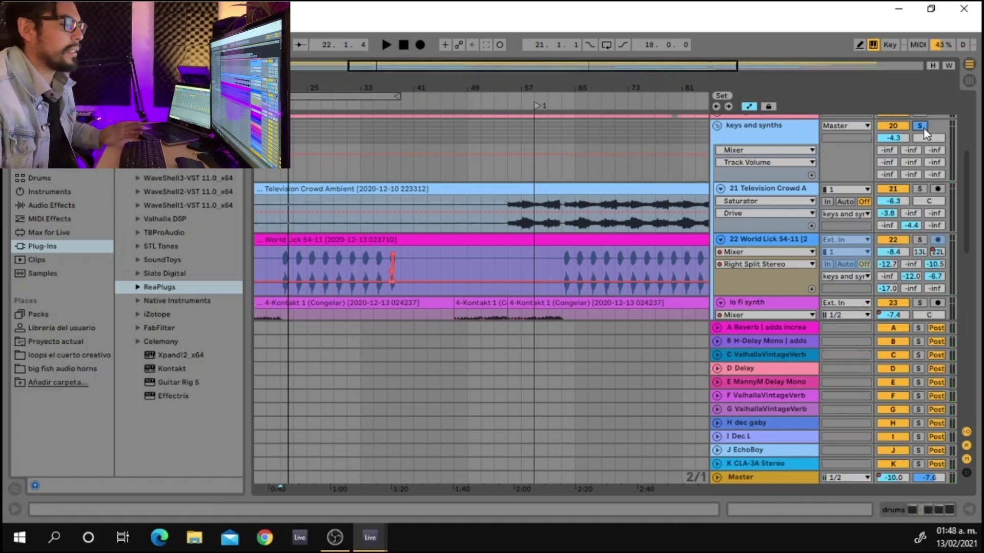
Solo the organ key track, play it from bar 21 and view its FabFilter Pro-Q 3 and CLA-76 Stereo devices
{"action": "scroll", "coordinate": [899, 179], "scroll_direction": "down", "scroll_amount": 6}
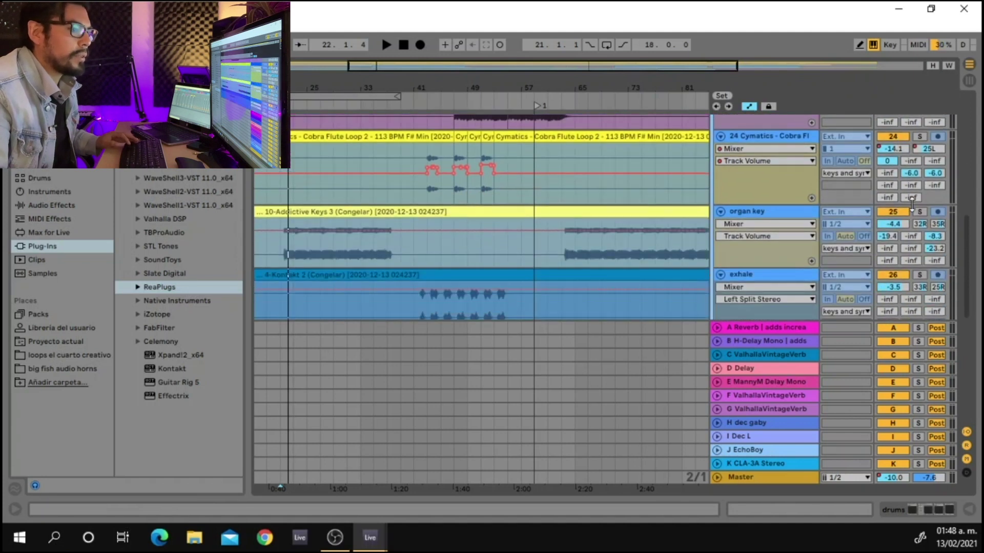
{"action": "left_click", "coordinate": [922, 210]}
{"action": "key", "text": "space"}
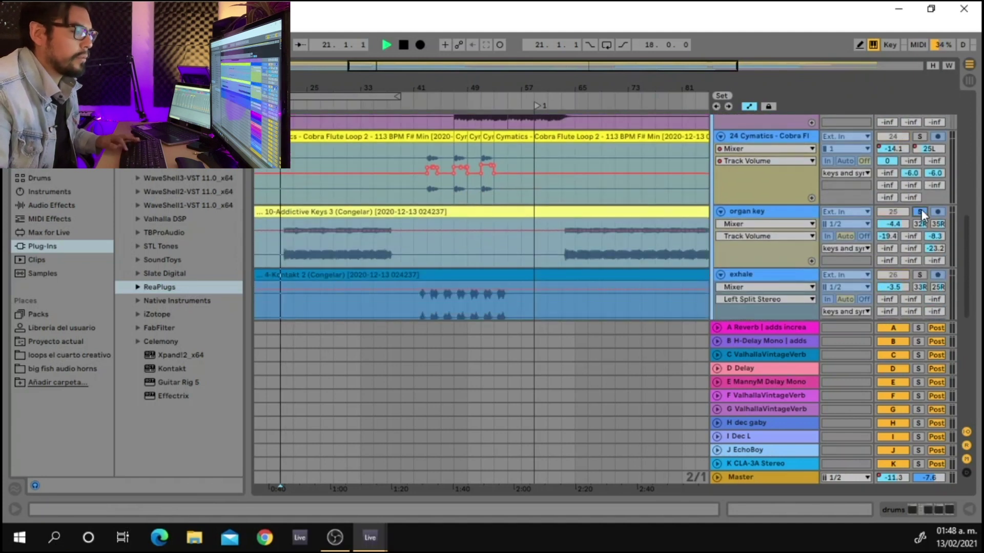
{"action": "double_click", "coordinate": [774, 214]}
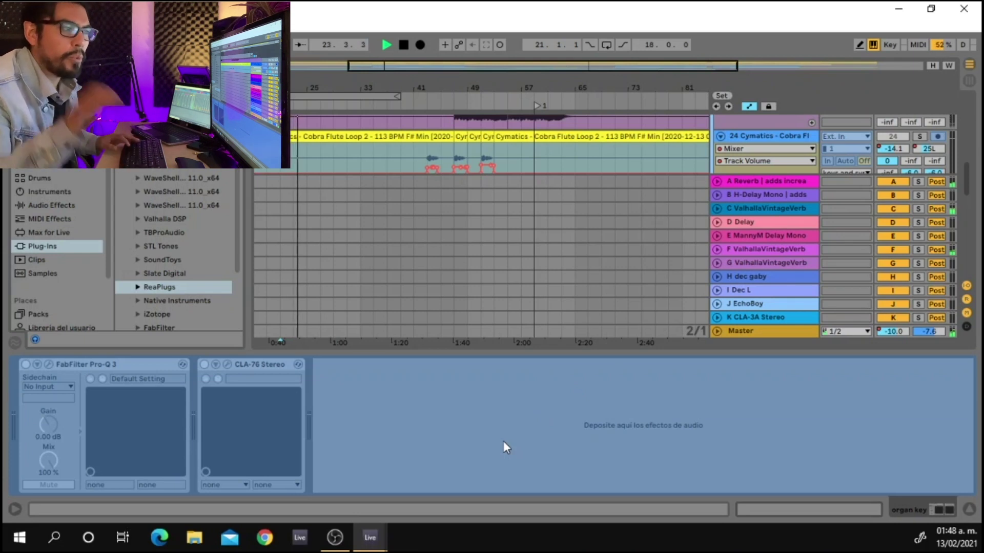
{"action": "key", "text": "space"}
{"action": "left_click", "coordinate": [969, 510]}
Unfold the ac guit ç group and audition its two acoustic guitar tracks in solo from bar 23
{"action": "scroll", "coordinate": [747, 313], "scroll_direction": "down", "scroll_amount": 3}
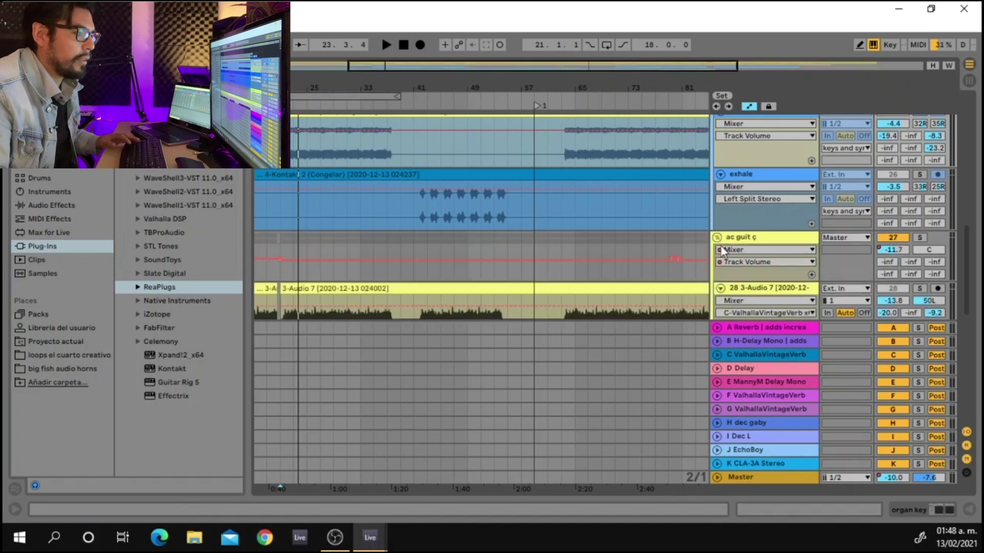
{"action": "left_click", "coordinate": [717, 251]}
{"action": "scroll", "coordinate": [717, 266], "scroll_direction": "down", "scroll_amount": 1}
{"action": "scroll", "coordinate": [717, 266], "scroll_direction": "down", "scroll_amount": 1}
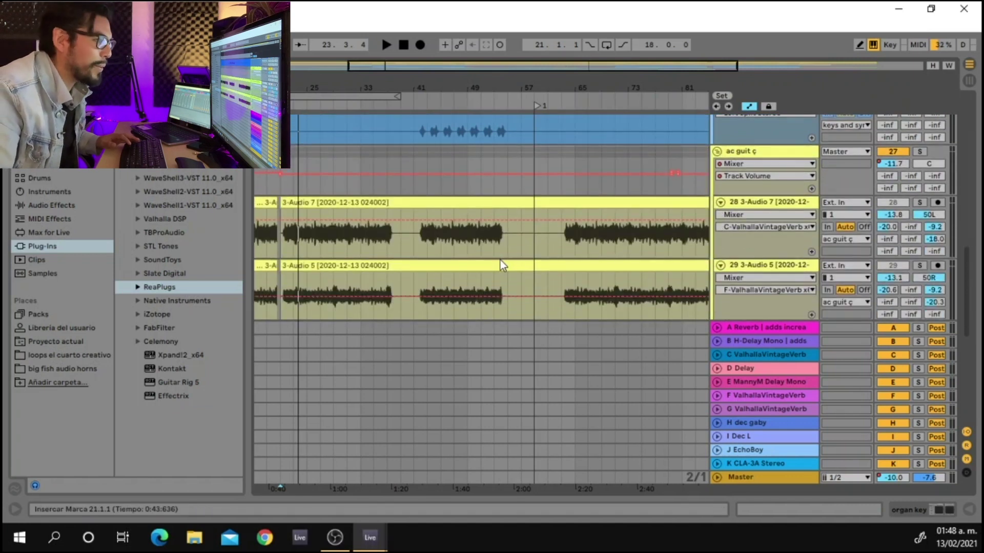
{"action": "left_click", "coordinate": [296, 193]}
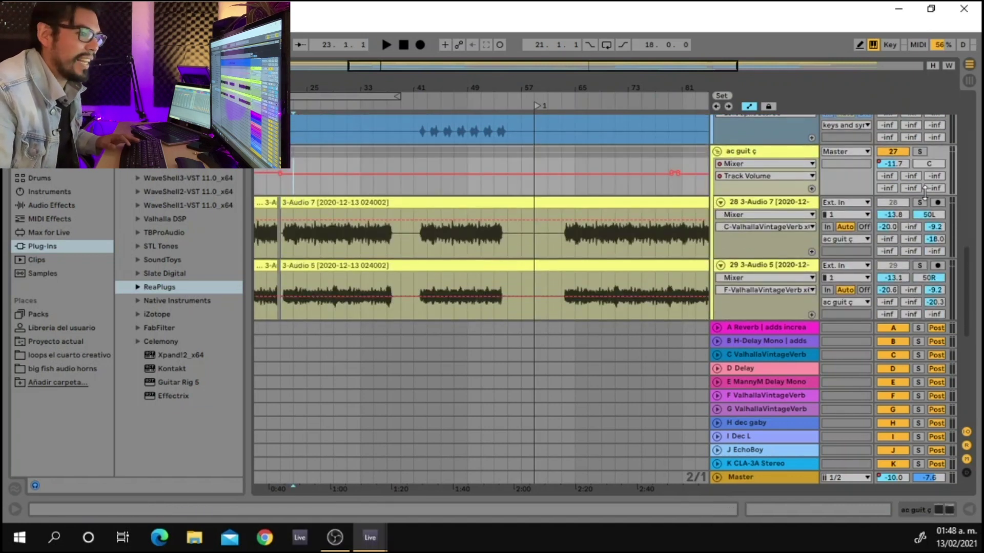
{"action": "left_click", "coordinate": [921, 150]}
{"action": "key", "text": "space"}
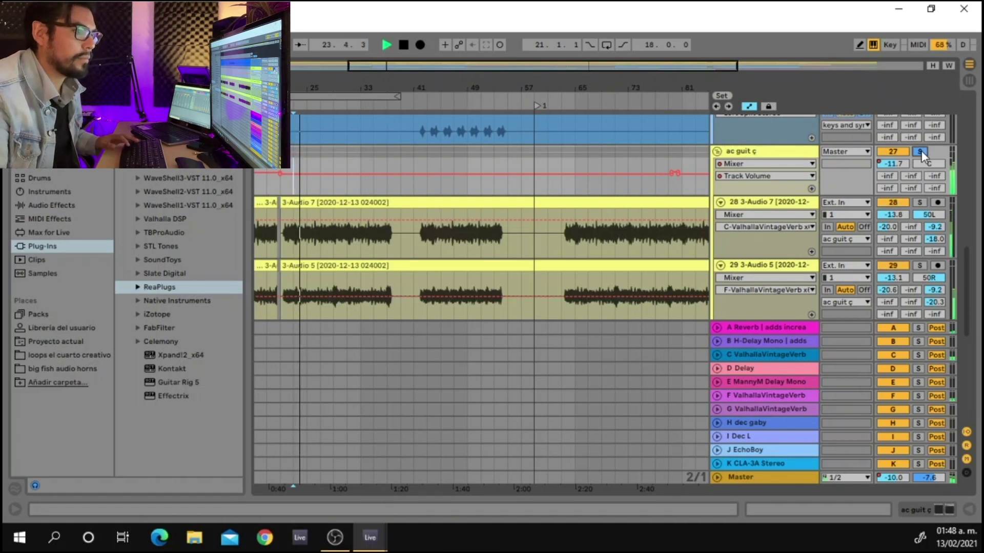
{"action": "left_click", "coordinate": [921, 151]}
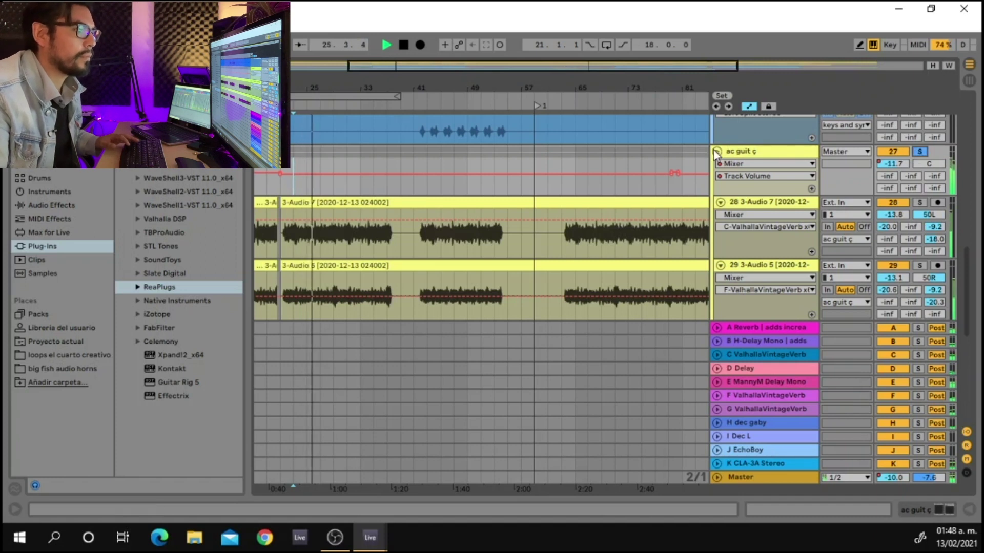
Fold the ac guit ç group and audition it with the effected guit, reverse guit, charango and coro guits tracks soloed from bar 23
{"action": "left_click", "coordinate": [716, 152]}
{"action": "left_click", "coordinate": [920, 152]}
{"action": "left_click", "coordinate": [920, 165]}
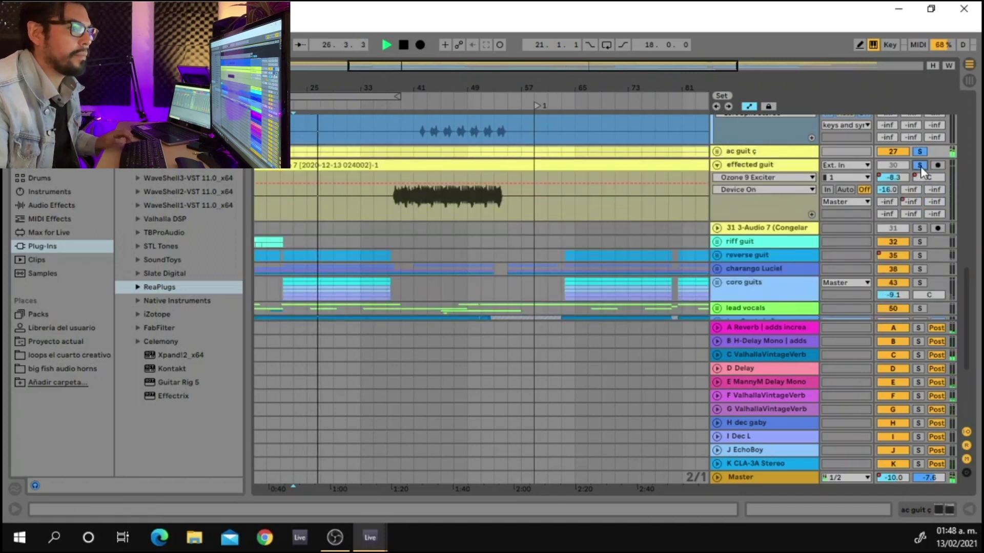
{"action": "left_click", "coordinate": [923, 256]}
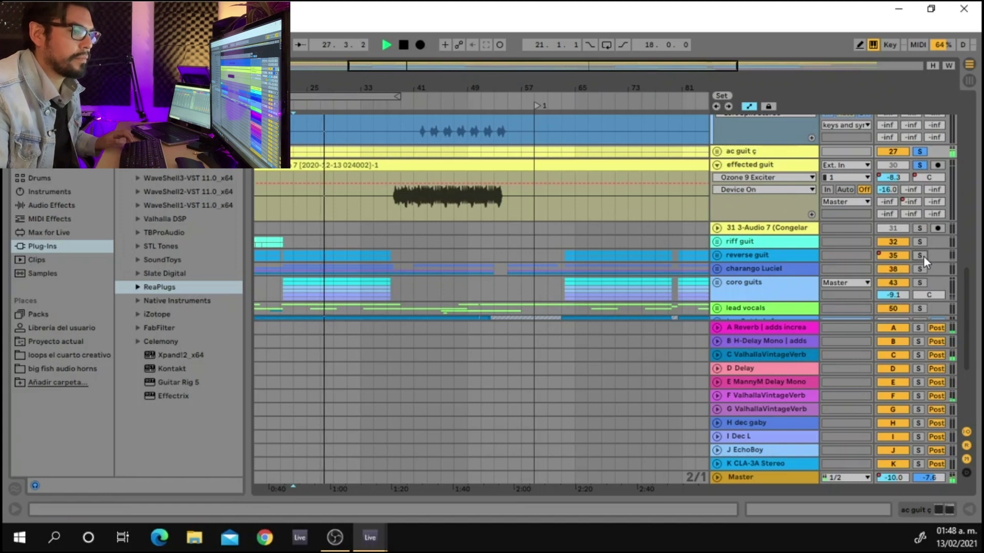
{"action": "scroll", "coordinate": [922, 241], "scroll_direction": "down", "scroll_amount": 2}
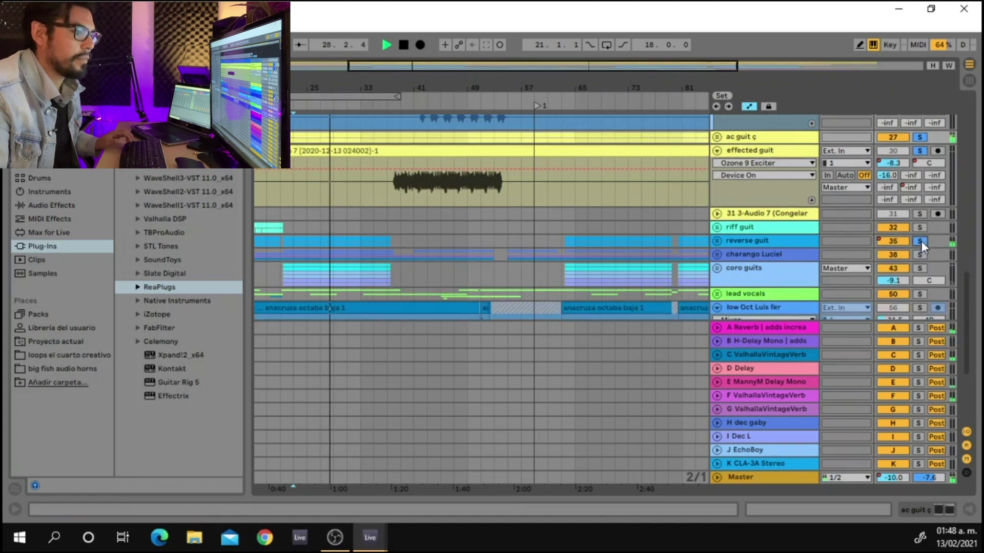
{"action": "left_click", "coordinate": [921, 254]}
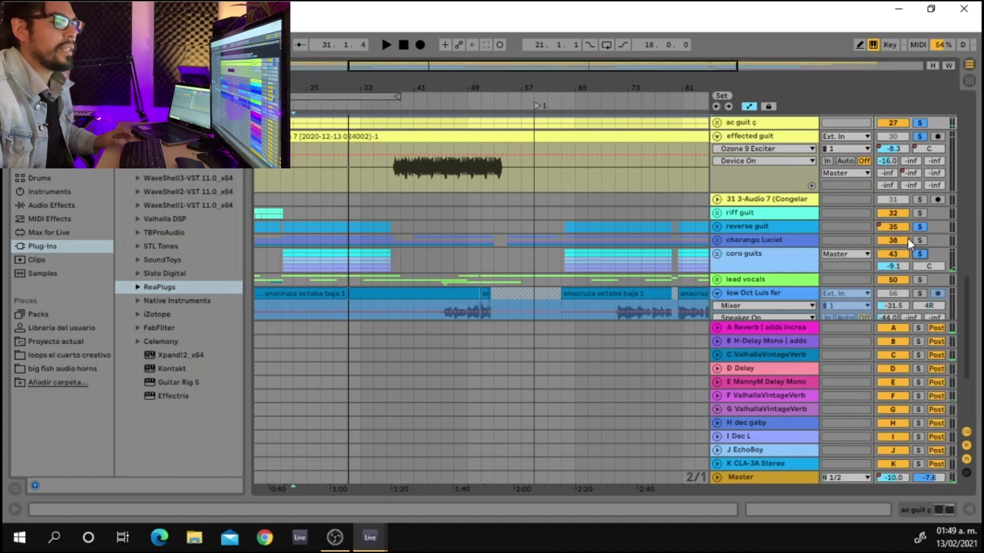
{"action": "key", "text": "space"}
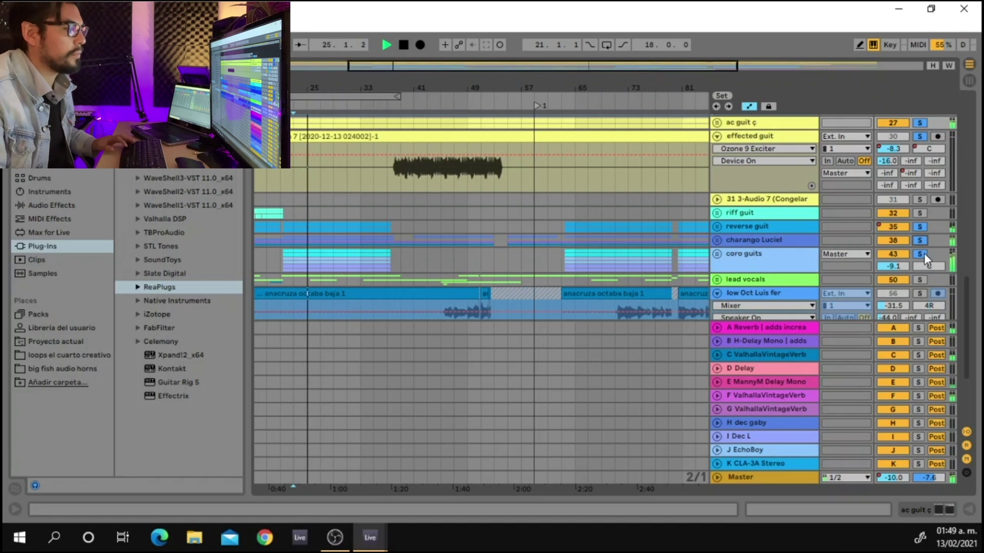
Add the drums, bass and keys and synths groups to the soloed guitars, play from bar 23 and fold keys and synths
{"action": "scroll", "coordinate": [924, 254], "scroll_direction": "up", "scroll_amount": 5}
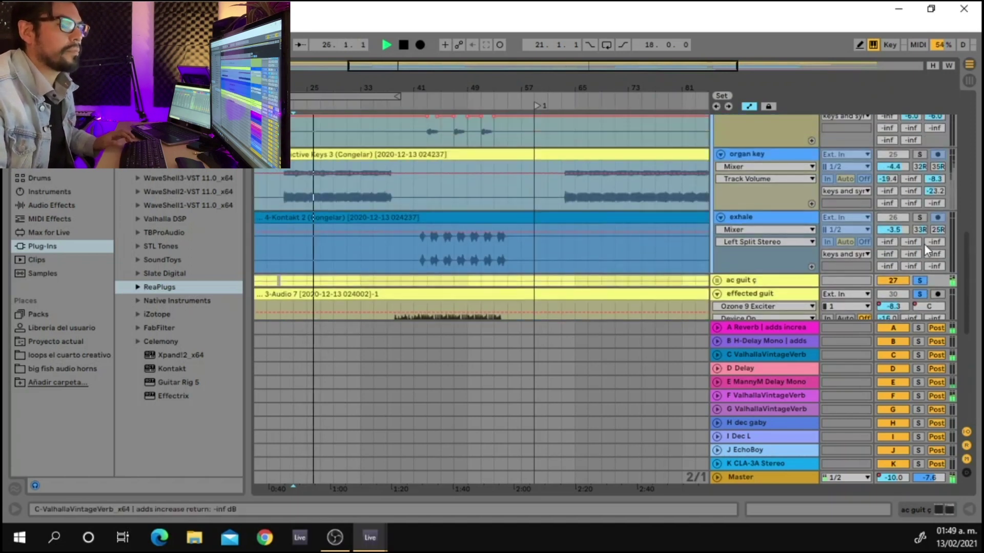
{"action": "scroll", "coordinate": [924, 244], "scroll_direction": "up", "scroll_amount": 6}
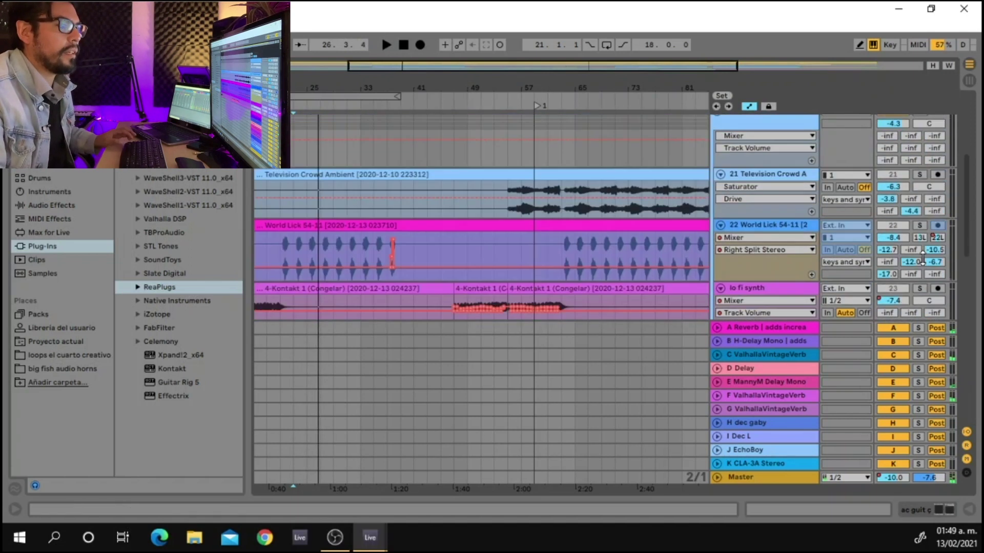
{"action": "scroll", "coordinate": [922, 257], "scroll_direction": "up", "scroll_amount": 3}
{"action": "left_click", "coordinate": [918, 211]}
{"action": "key", "text": "space"}
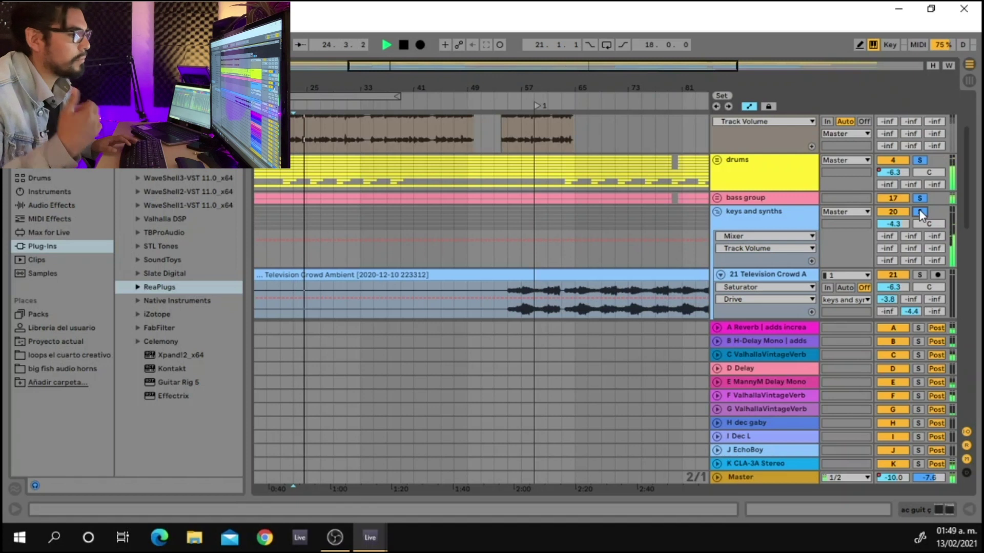
{"action": "left_click", "coordinate": [716, 212]}
{"action": "scroll", "coordinate": [764, 254], "scroll_direction": "down", "scroll_amount": 4}
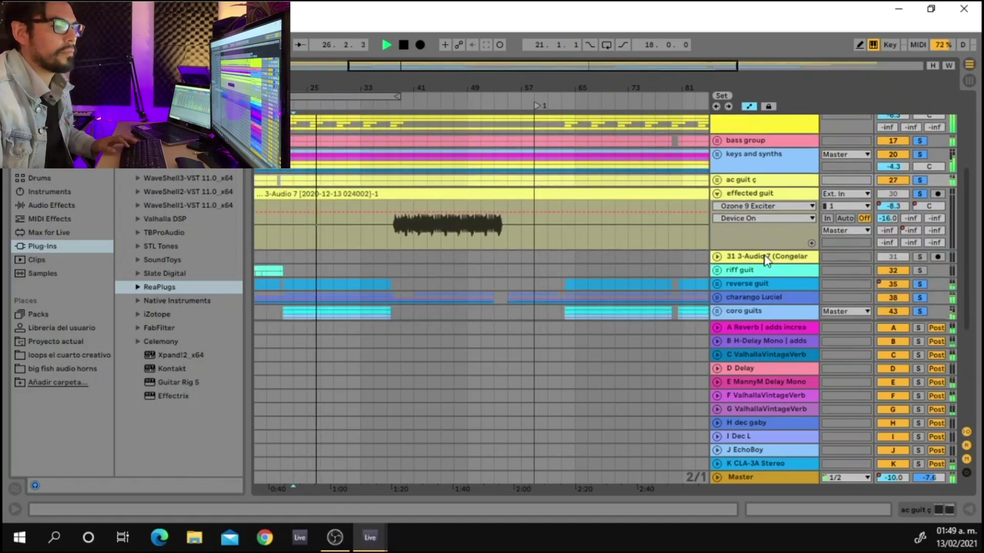
{"action": "key", "text": "space"}
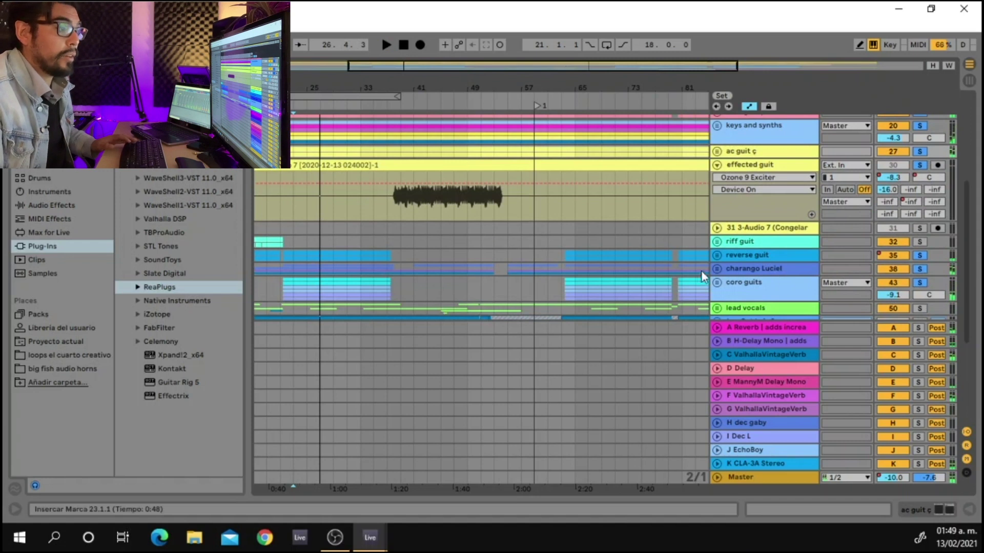
Unfold the charango group and audition it alone in solo from bar 23
{"action": "left_click", "coordinate": [716, 268]}
{"action": "scroll", "coordinate": [736, 284], "scroll_direction": "down", "scroll_amount": 4}
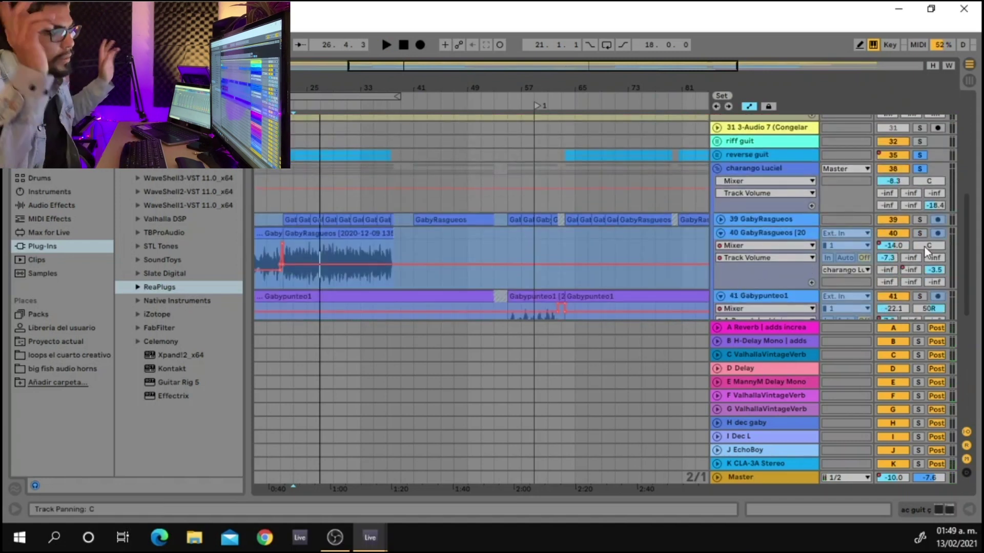
{"action": "left_click", "coordinate": [920, 169]}
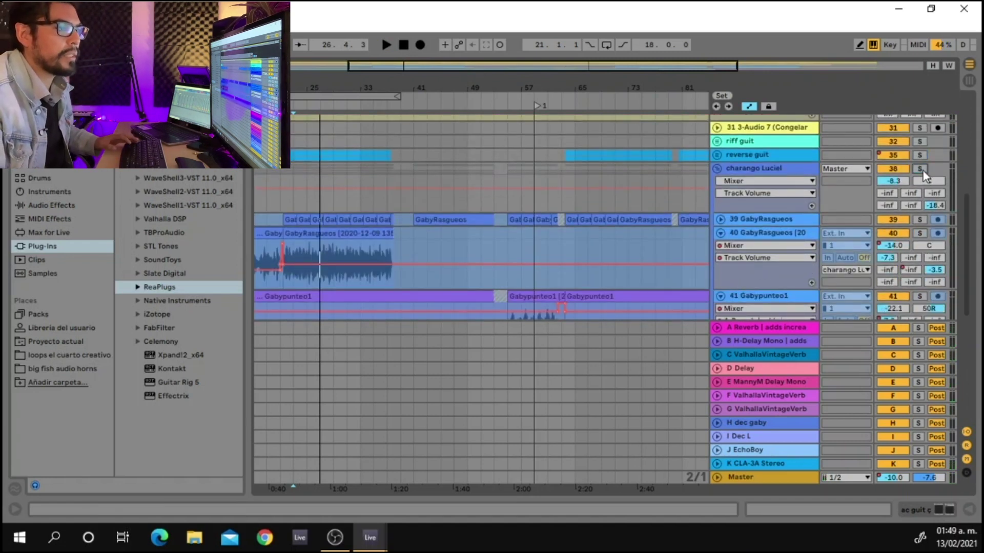
{"action": "key", "text": "space"}
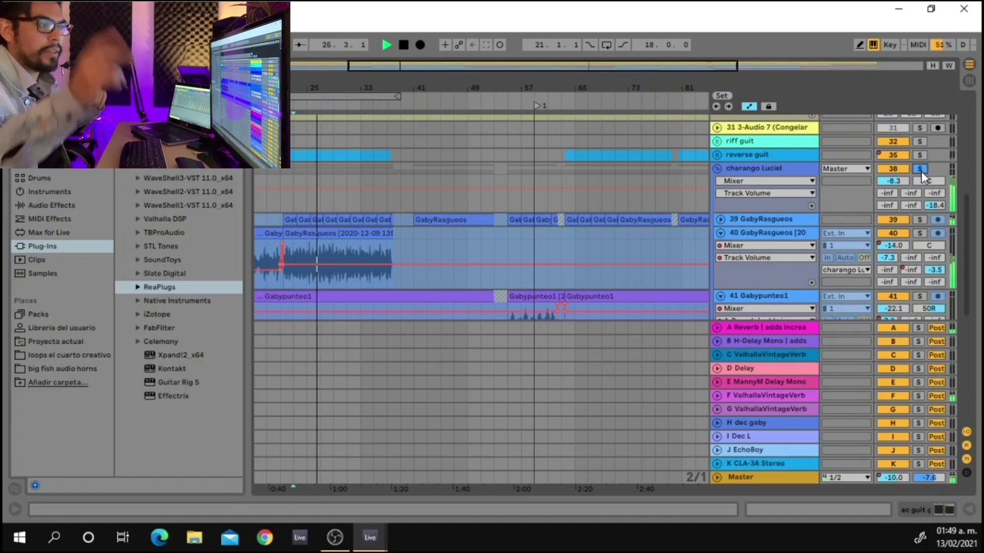
Audition charango strumming tracks 40 and 39 in solo and return to the full mix
{"action": "left_click", "coordinate": [918, 234]}
{"action": "scroll", "coordinate": [917, 235], "scroll_direction": "down", "scroll_amount": 2}
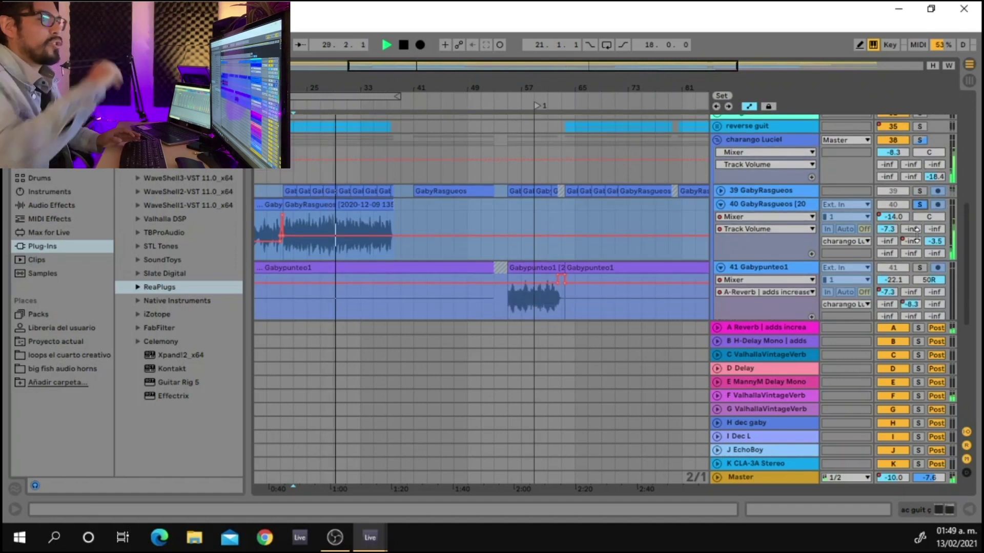
{"action": "left_click", "coordinate": [923, 195]}
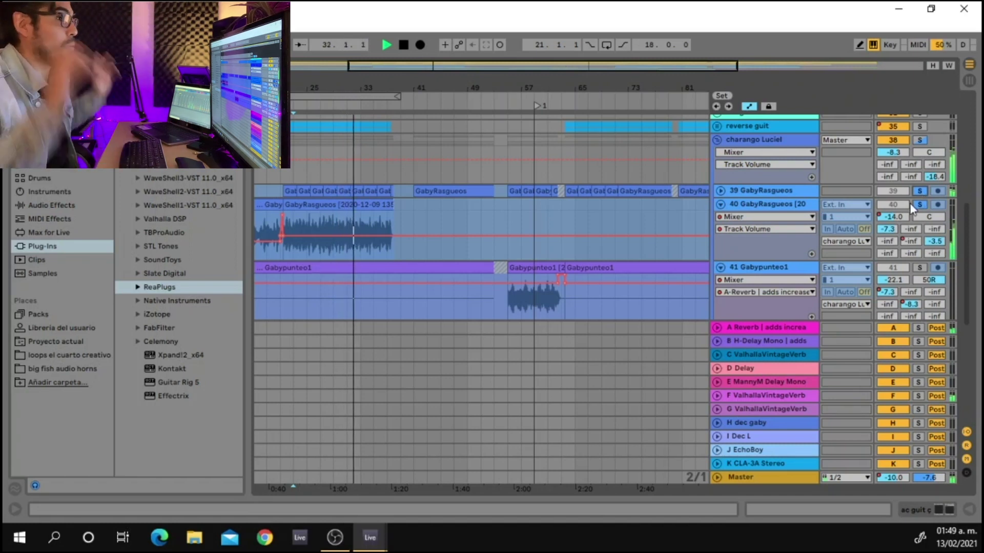
{"action": "left_click", "coordinate": [919, 140]}
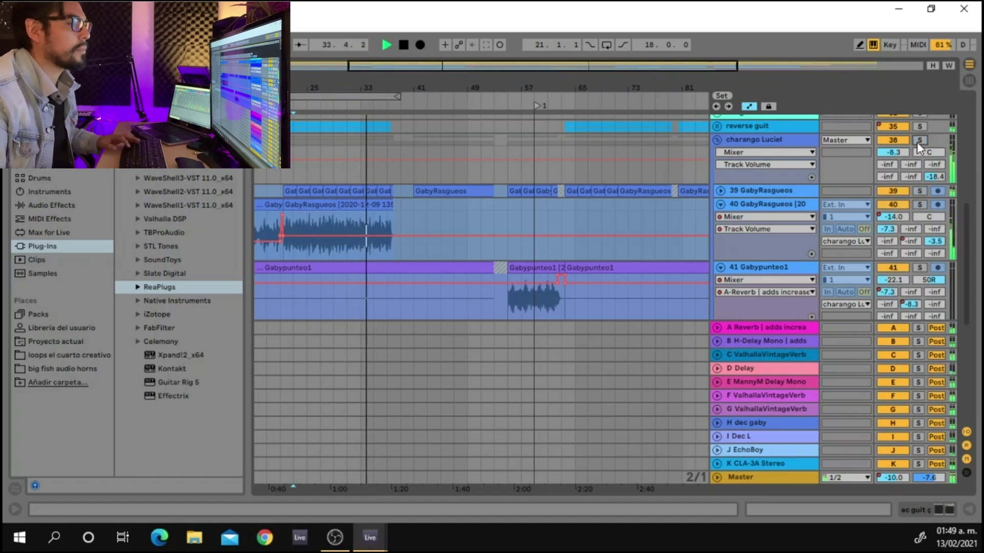
Stop playback and view the remaining charango, coro guits and vocal tracks down to the end of the track list
{"action": "scroll", "coordinate": [679, 299], "scroll_direction": "down", "scroll_amount": 5}
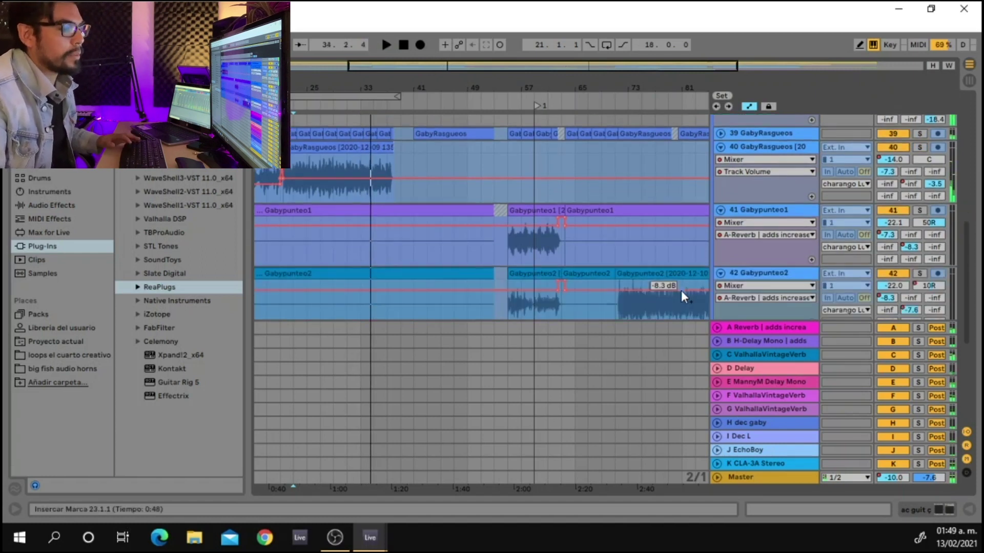
{"action": "scroll", "coordinate": [873, 264], "scroll_direction": "down", "scroll_amount": 2}
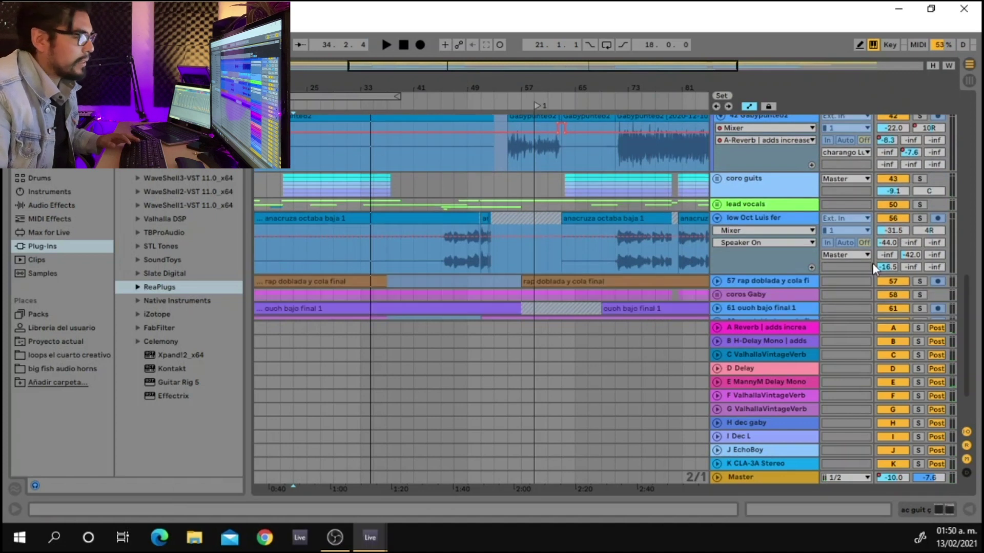
{"action": "scroll", "coordinate": [873, 263], "scroll_direction": "down", "scroll_amount": 2}
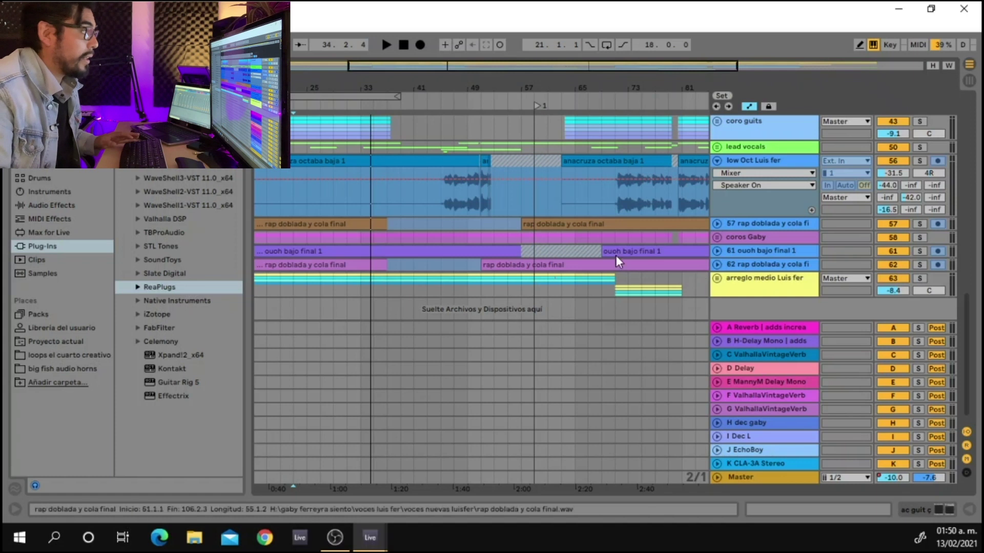
Play from bar 21, solo the backing vocals group on track 58 and unfold it to view its left and right doubles
{"action": "left_click", "coordinate": [284, 201]}
{"action": "key", "text": "space"}
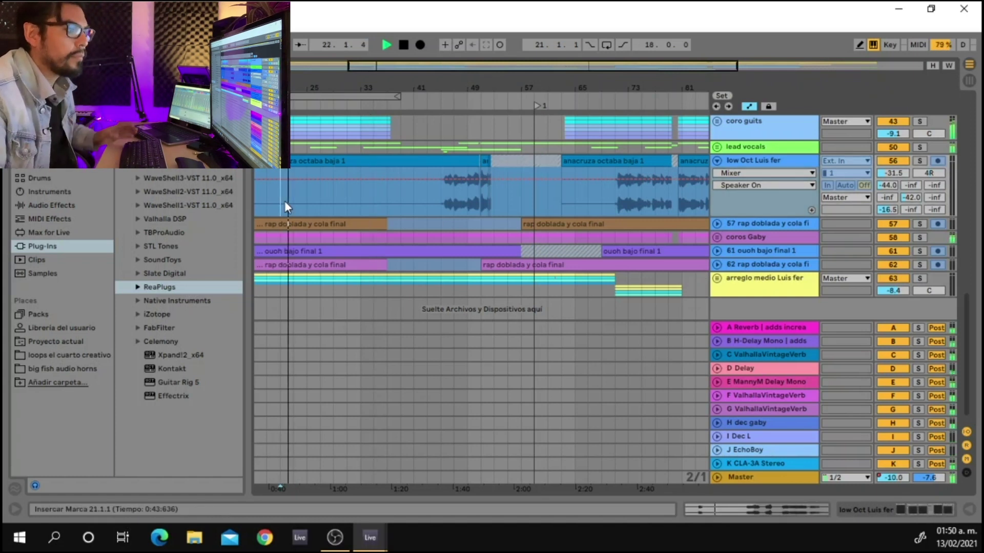
{"action": "left_click", "coordinate": [921, 238]}
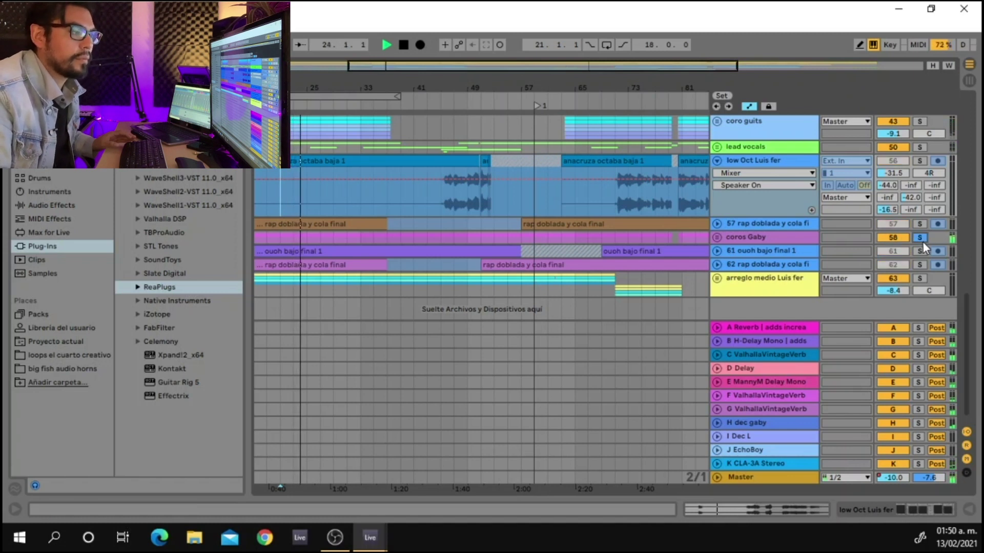
{"action": "left_click", "coordinate": [717, 239]}
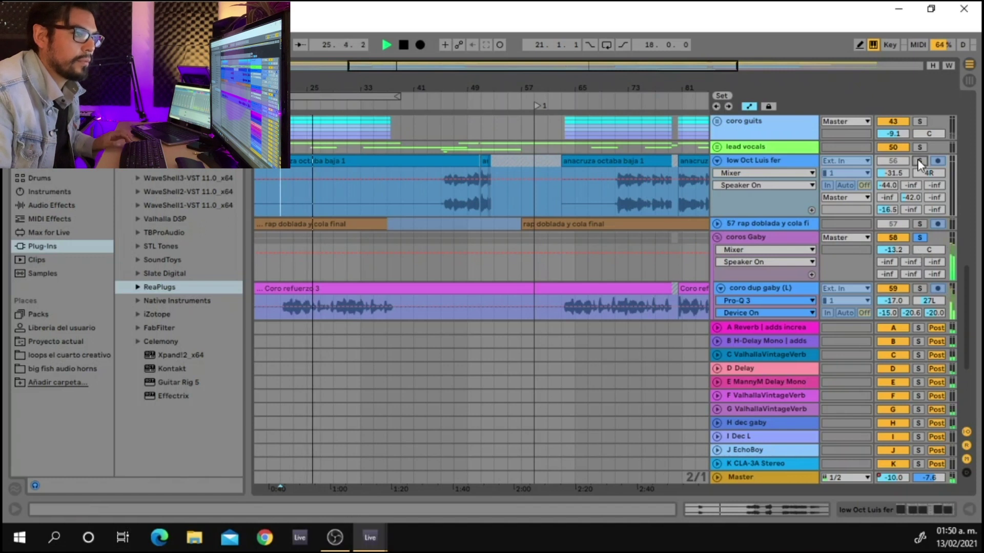
{"action": "scroll", "coordinate": [917, 164], "scroll_direction": "down", "scroll_amount": 5}
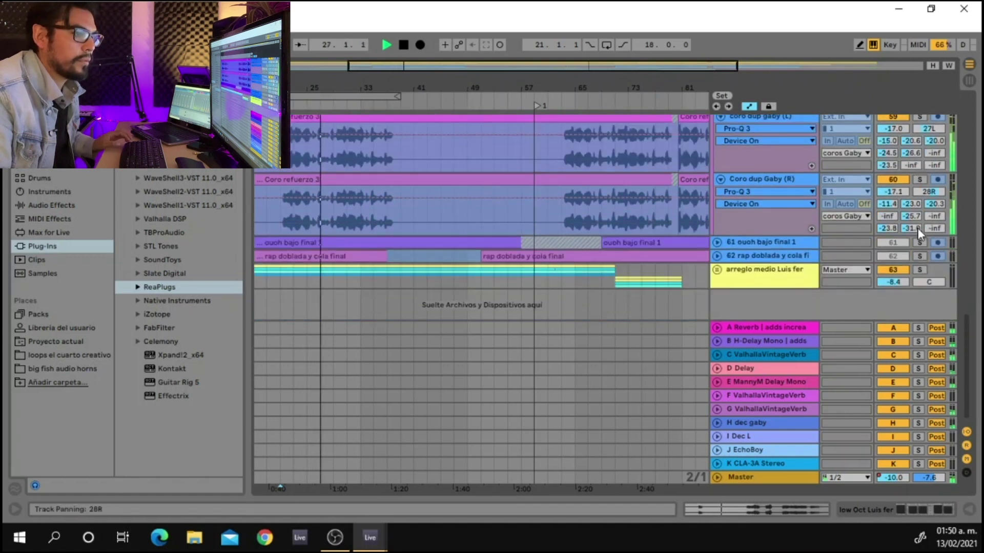
Add vocal tracks 61, 62 and 56, arrangement group 63 and the lead vocals group to the solo, and stop playback
{"action": "left_click", "coordinate": [920, 257]}
{"action": "left_click", "coordinate": [920, 242]}
{"action": "left_click", "coordinate": [919, 270]}
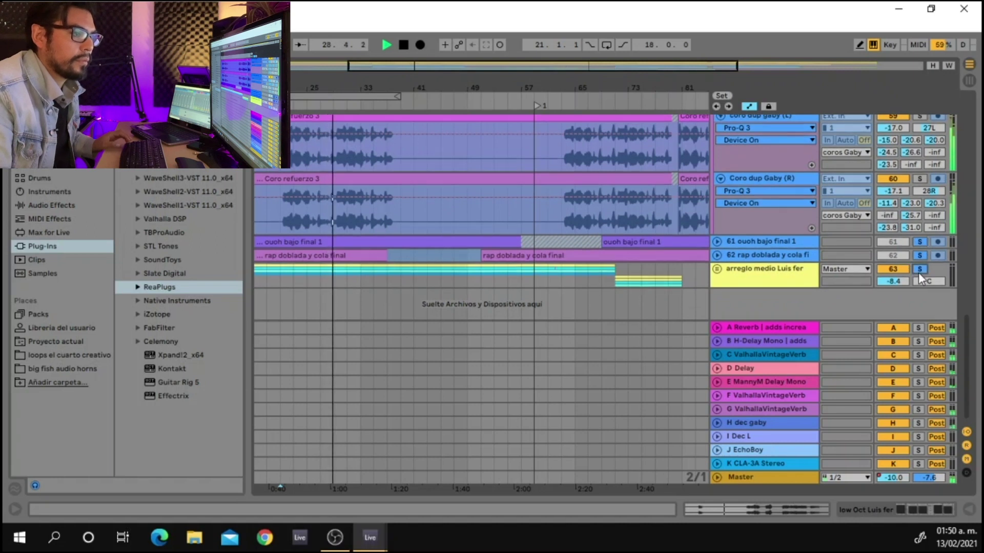
{"action": "left_click_drag", "start_coordinate": [967, 339], "coordinate": [974, 291]}
{"action": "left_click", "coordinate": [918, 171]}
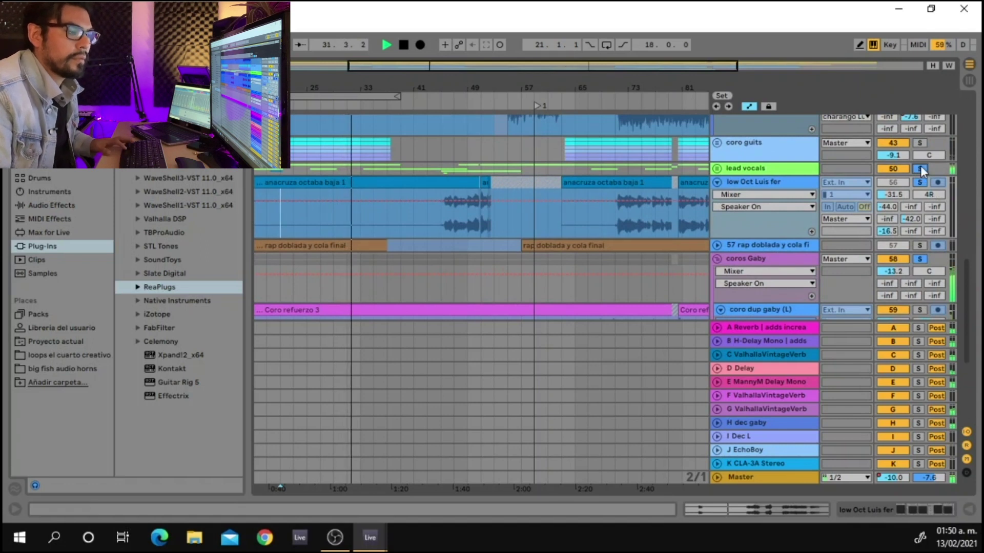
{"action": "key", "text": "space"}
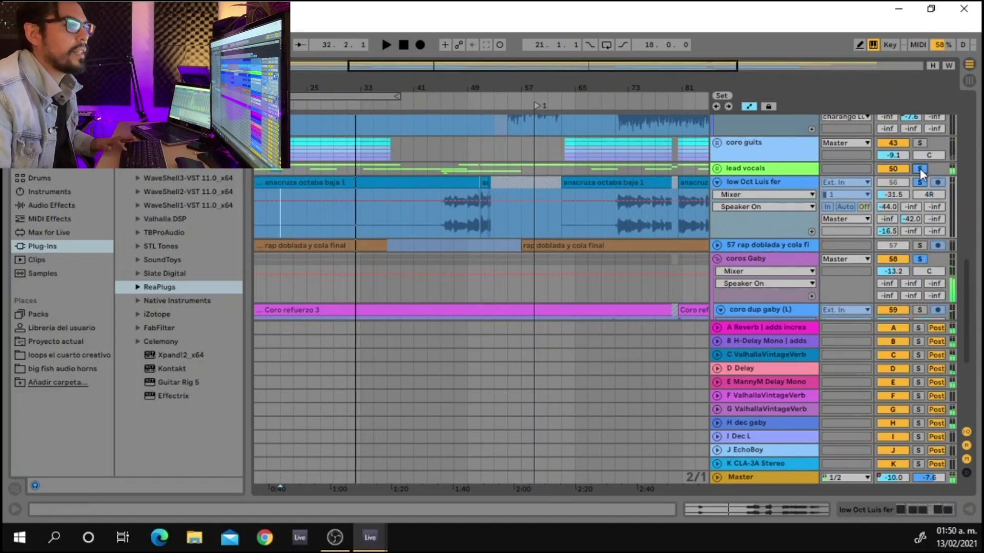
Unfold the lead vocals group and play the song from bar 21, toggling the group's solo to compare
{"action": "left_click", "coordinate": [717, 169]}
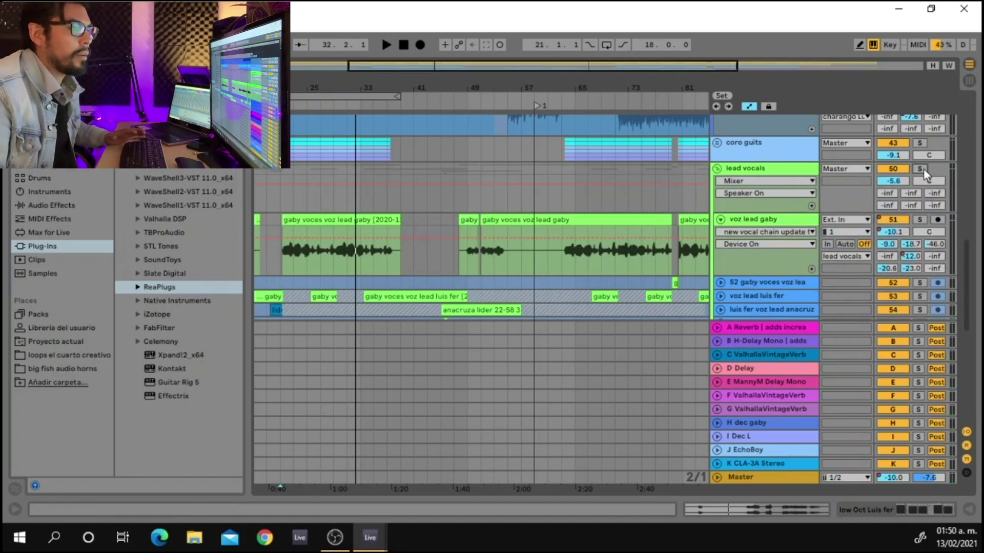
{"action": "left_click", "coordinate": [281, 209]}
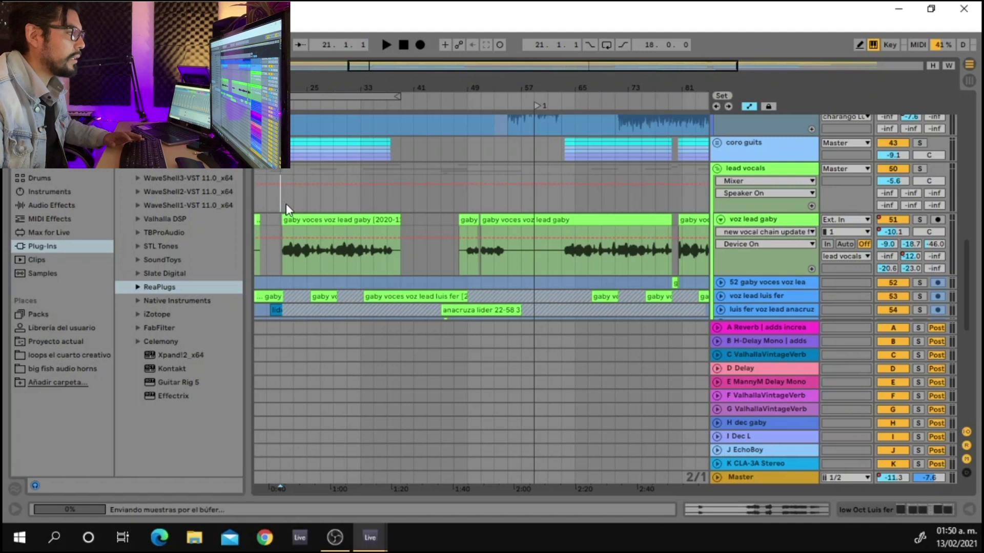
{"action": "left_click", "coordinate": [920, 168]}
{"action": "key", "text": "space"}
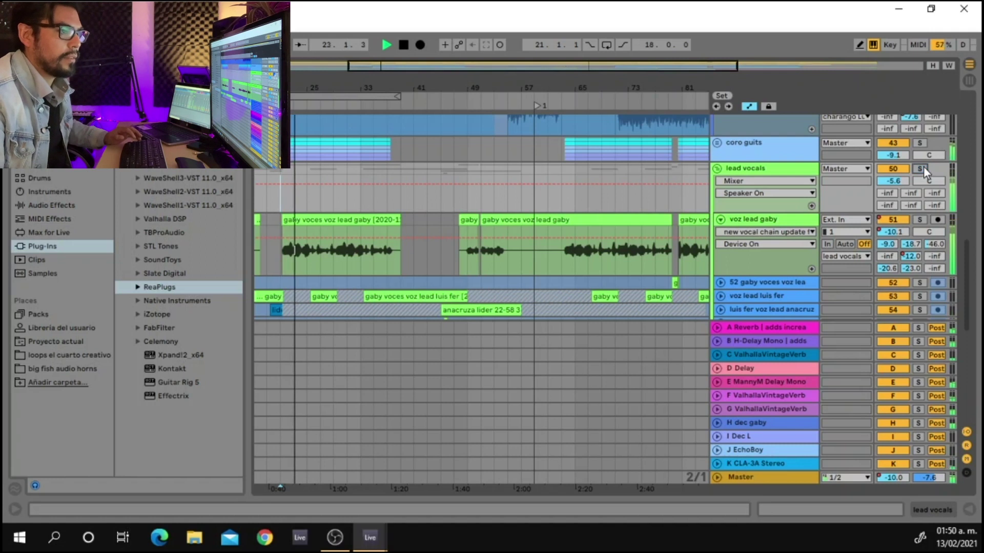
{"action": "left_click", "coordinate": [920, 168]}
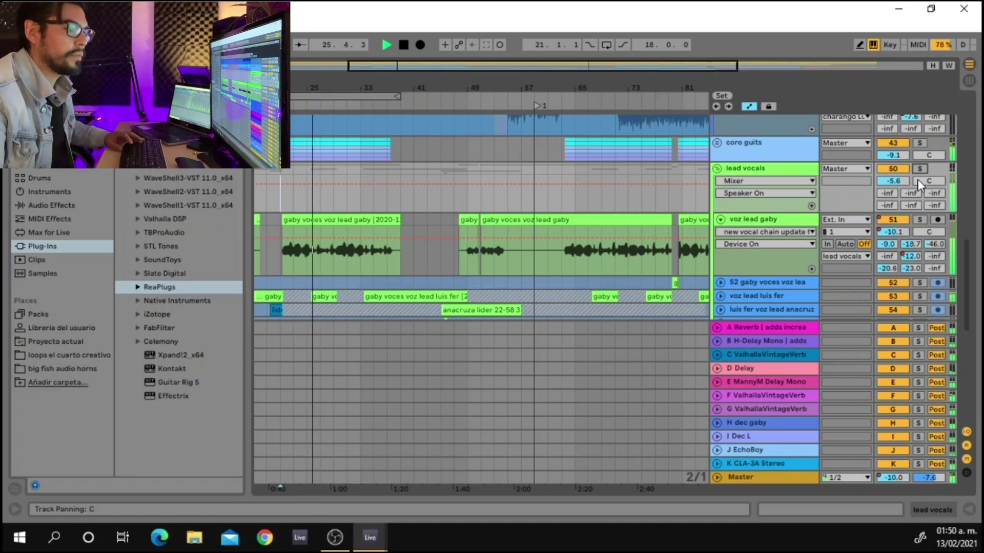
Audition the low octave vocal on track 56 briefly in solo
{"action": "scroll", "coordinate": [914, 226], "scroll_direction": "down", "scroll_amount": 2}
{"action": "scroll", "coordinate": [915, 241], "scroll_direction": "down", "scroll_amount": 1}
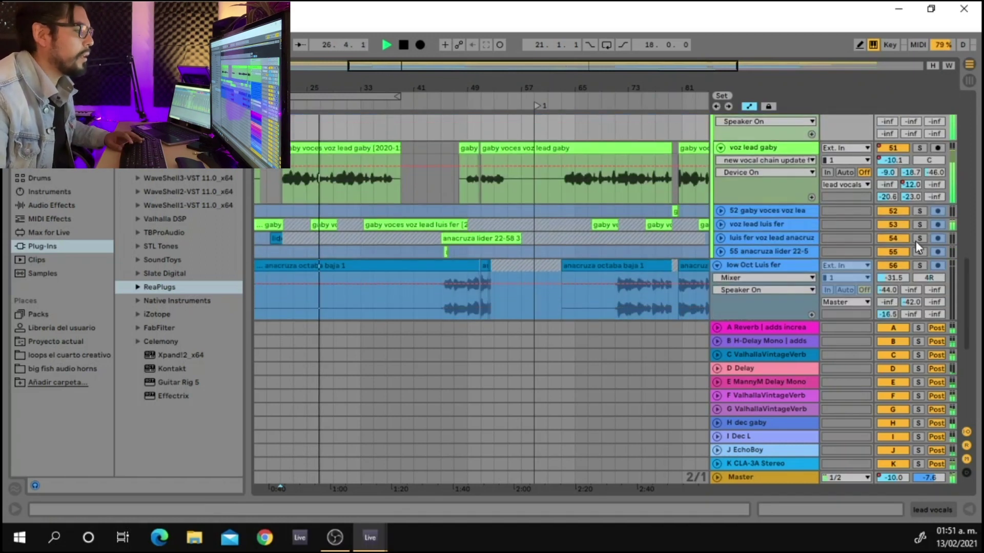
{"action": "scroll", "coordinate": [915, 241], "scroll_direction": "down", "scroll_amount": 1}
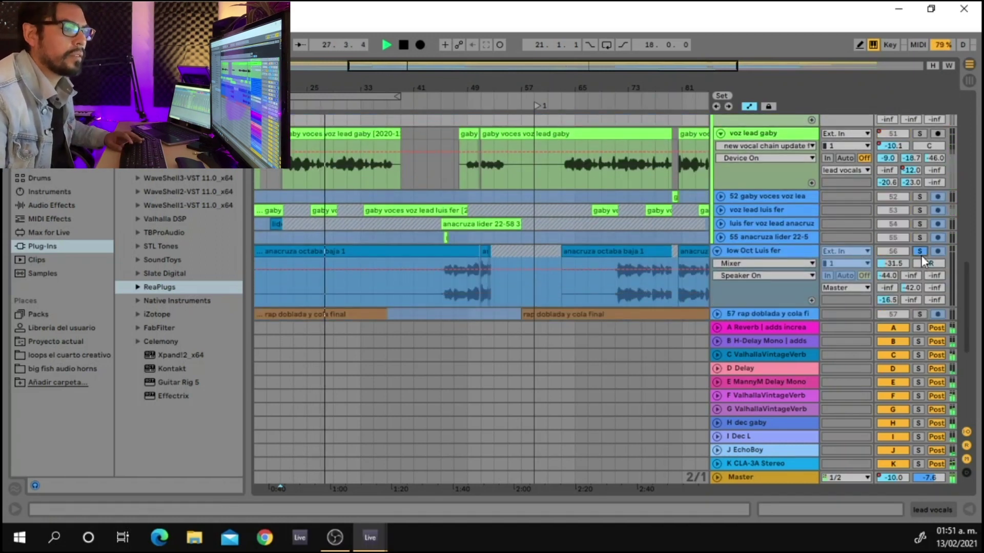
{"action": "scroll", "coordinate": [921, 256], "scroll_direction": "down", "scroll_amount": 1}
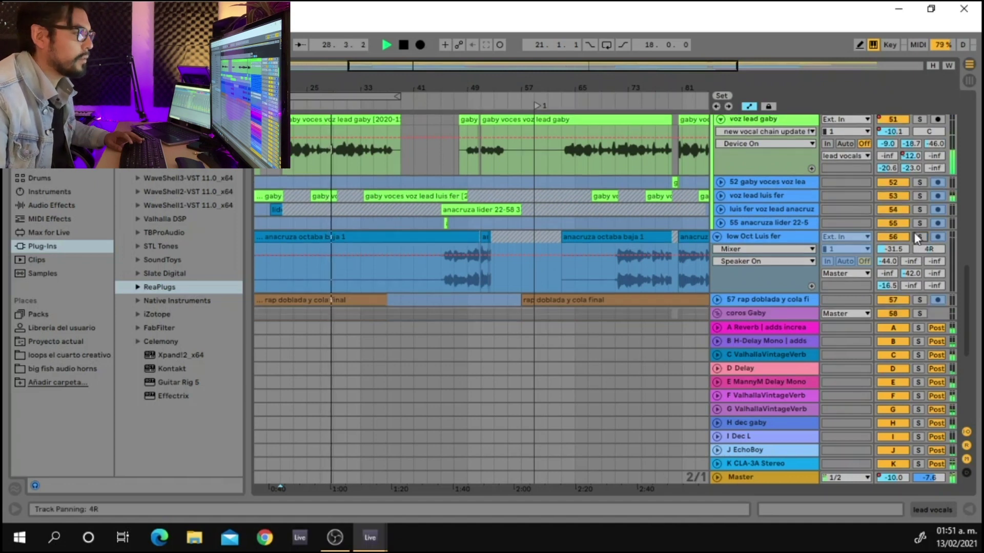
Audition the lead vocal on track 53 in solo from bar 25, return to the full mix and stop playback
{"action": "left_click", "coordinate": [917, 196]}
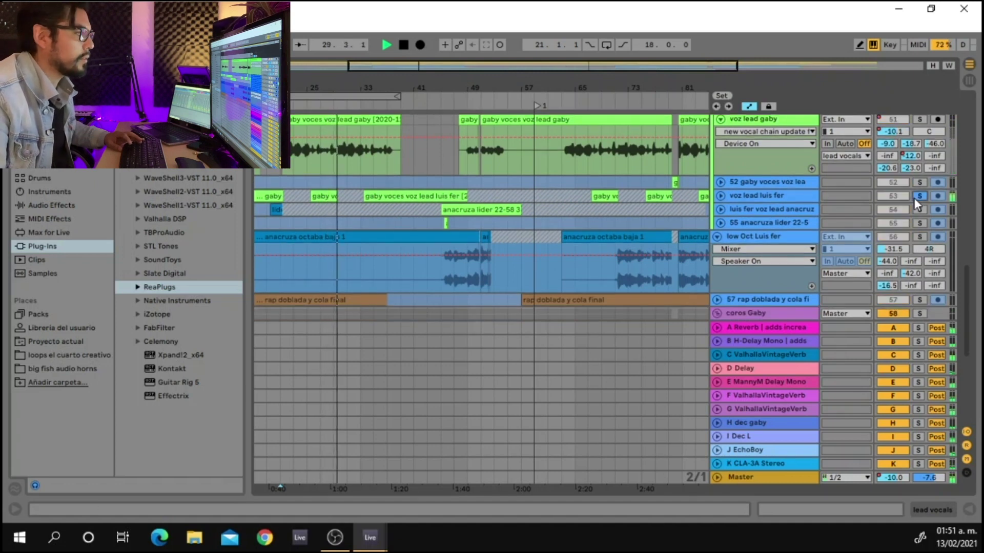
{"action": "key", "text": "space"}
{"action": "left_click", "coordinate": [329, 199]}
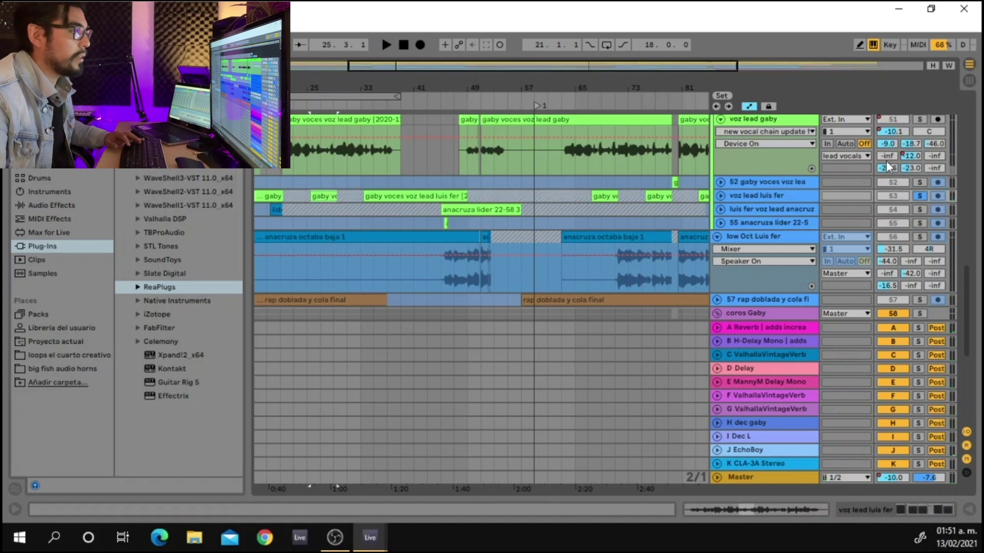
{"action": "left_click", "coordinate": [918, 200]}
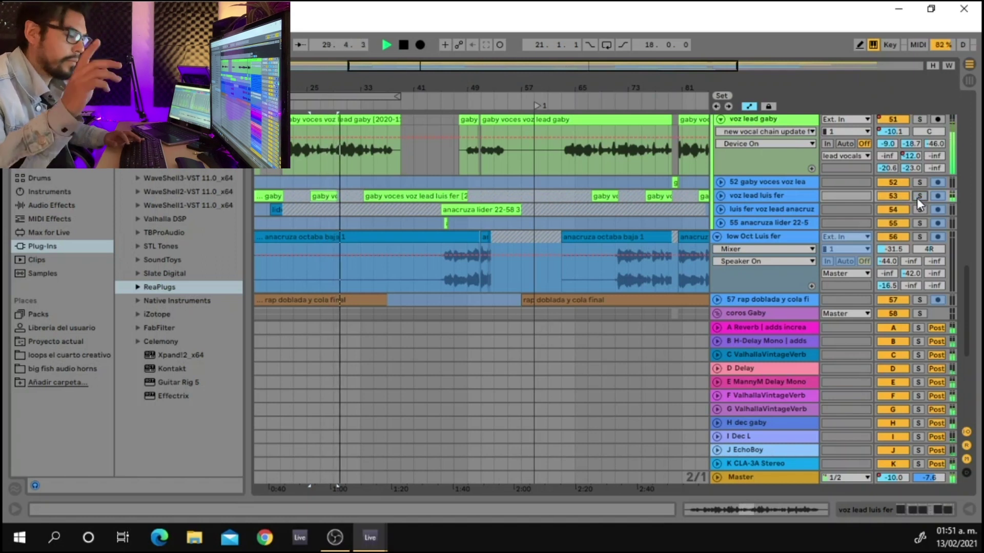
{"action": "key", "text": "space"}
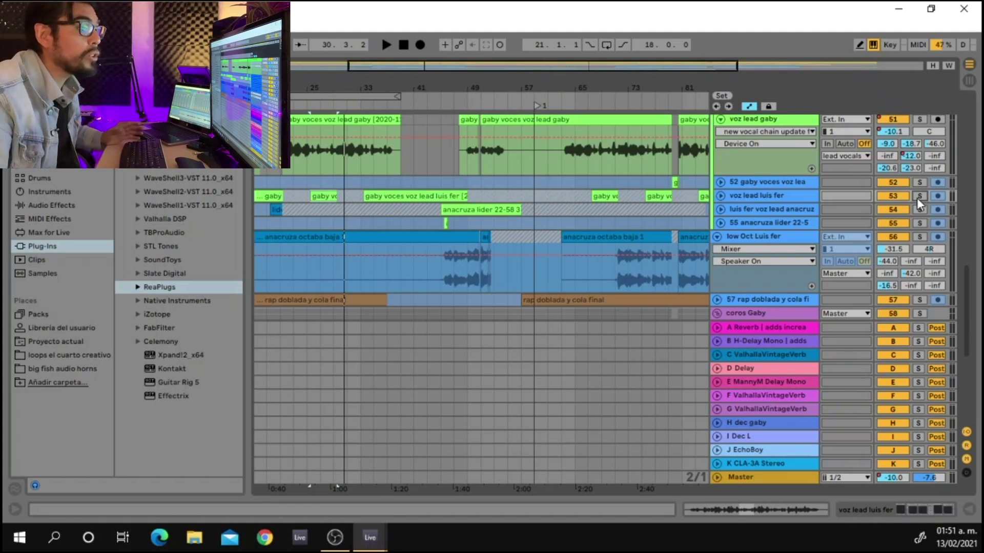
Audition the whole lead vocals group in solo and return to the full mix
{"action": "scroll", "coordinate": [922, 189], "scroll_direction": "up", "scroll_amount": 4}
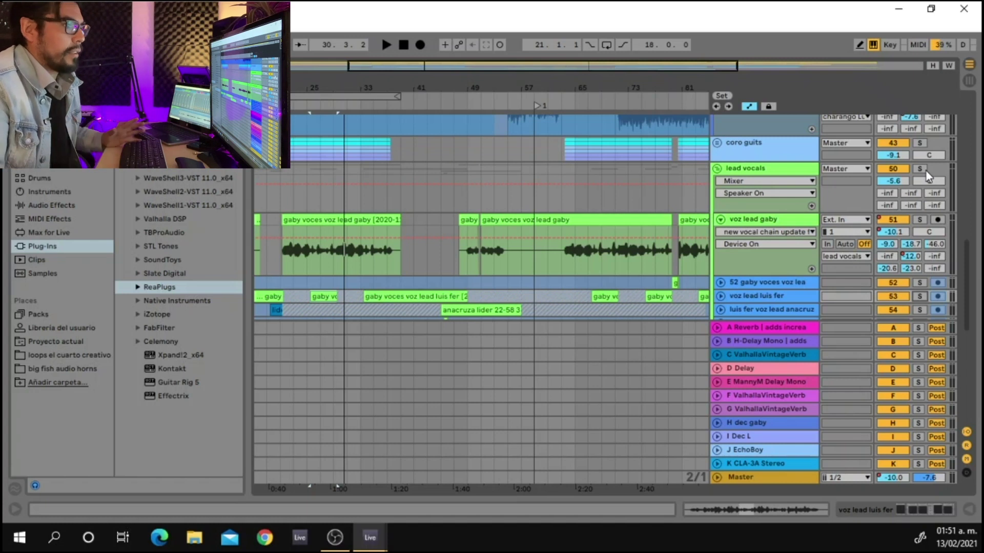
{"action": "left_click", "coordinate": [926, 170]}
{"action": "key", "text": "space"}
{"action": "left_click", "coordinate": [920, 169]}
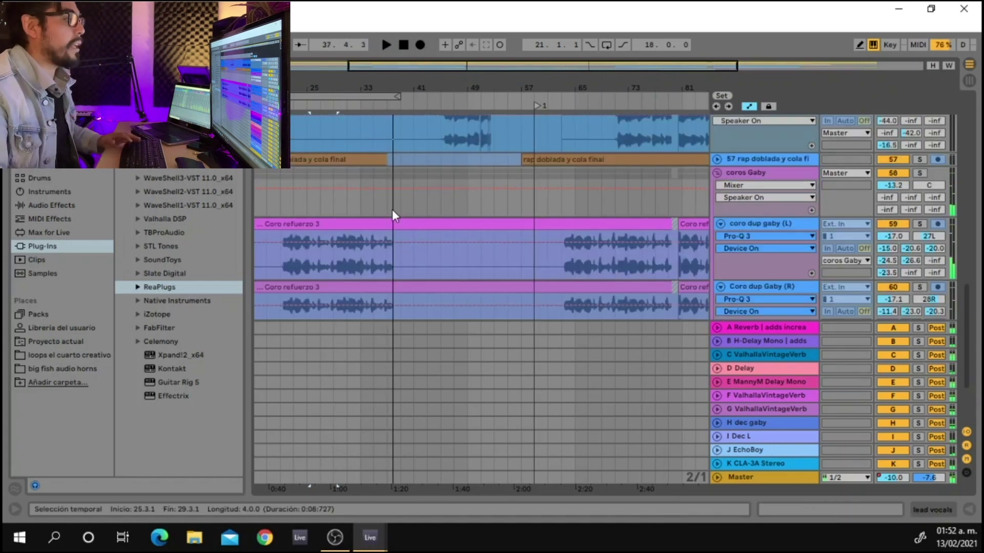
Play the full mix from bar 37 into the section after the chorus, and stop it near bar 43
{"action": "left_click", "coordinate": [388, 213]}
{"action": "key", "text": "space"}
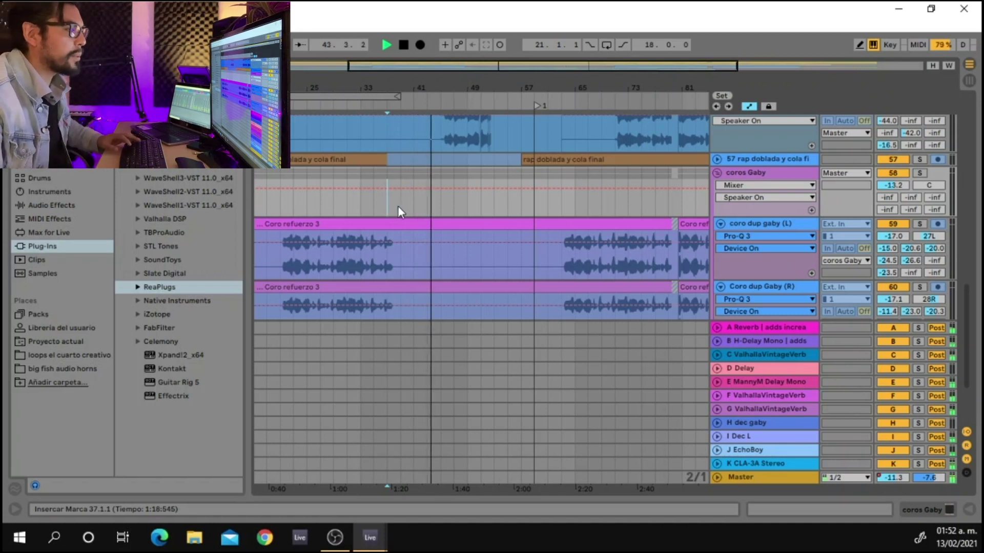
{"action": "key", "text": "space"}
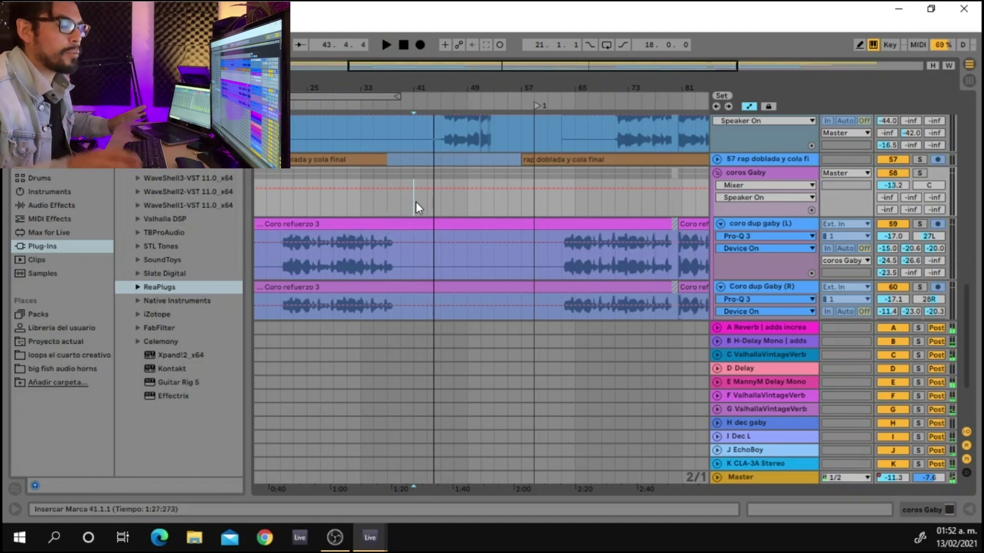
Unfold the drums group and play from bar 39 through the 808, clap and snap tracks, stopping near bar 46
{"action": "scroll", "coordinate": [416, 202], "scroll_direction": "up", "scroll_amount": 15}
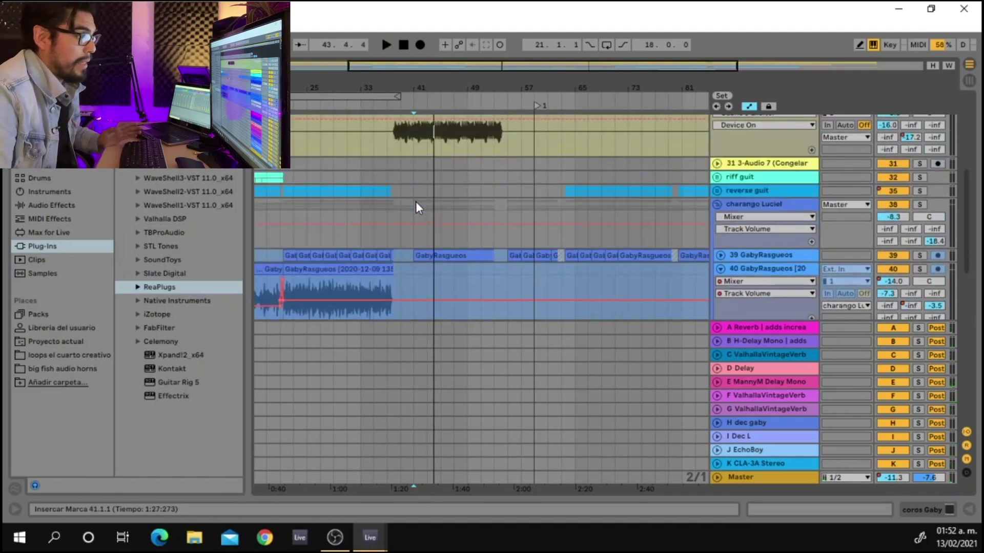
{"action": "scroll", "coordinate": [416, 202], "scroll_direction": "up", "scroll_amount": 10}
{"action": "left_click", "coordinate": [722, 192]}
{"action": "scroll", "coordinate": [720, 190], "scroll_direction": "down", "scroll_amount": 2}
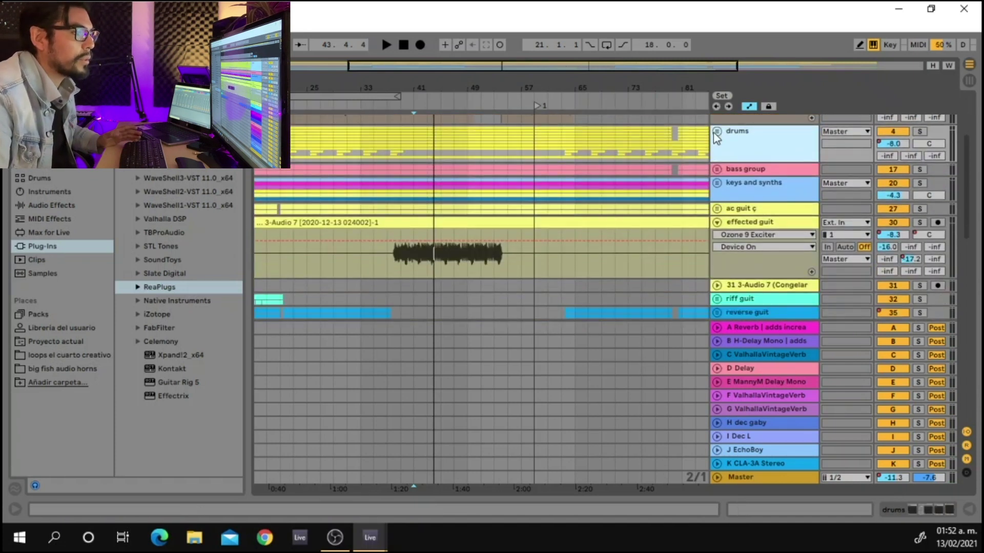
{"action": "left_click", "coordinate": [716, 132]}
{"action": "scroll", "coordinate": [702, 170], "scroll_direction": "down", "scroll_amount": 5}
{"action": "left_click", "coordinate": [404, 277]}
{"action": "key", "text": "space"}
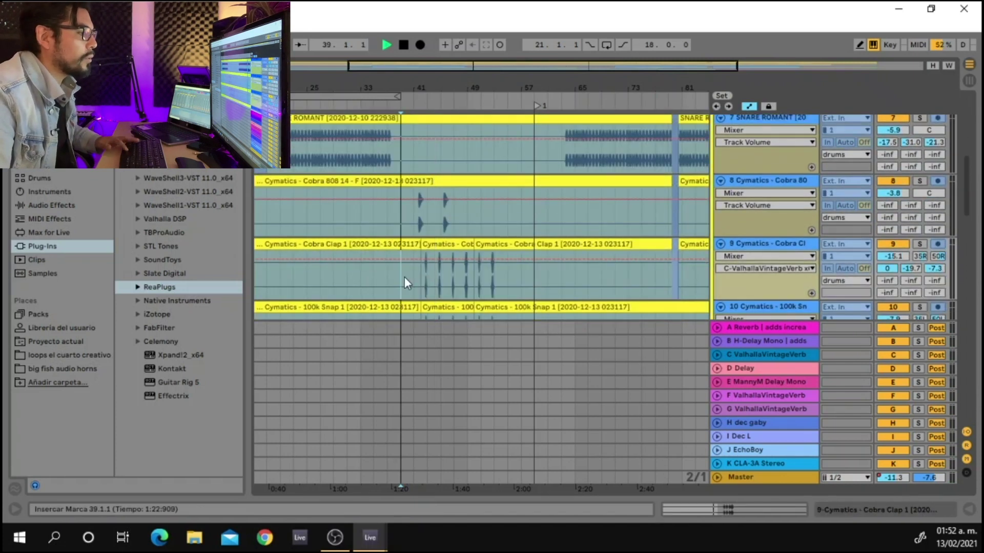
{"action": "scroll", "coordinate": [412, 283], "scroll_direction": "down", "scroll_amount": 2}
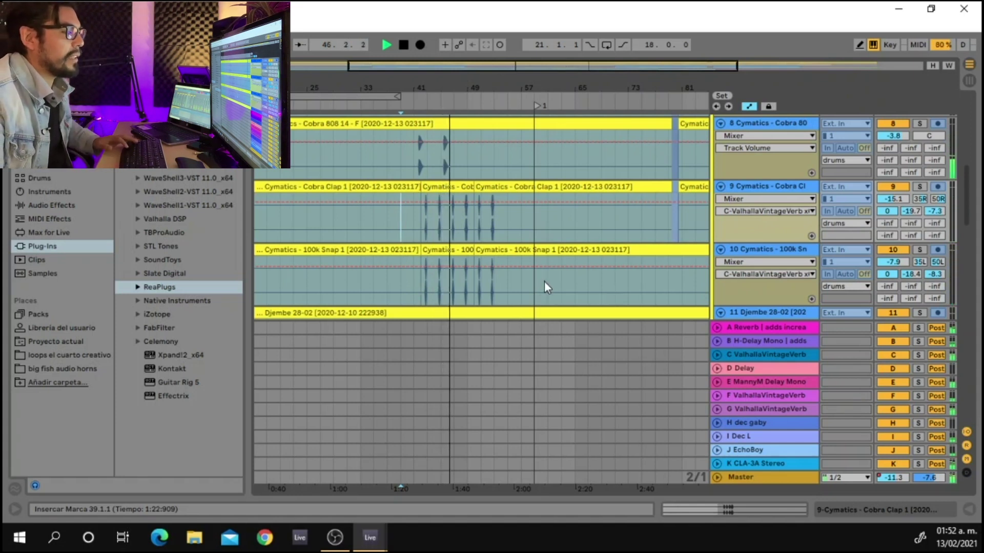
{"action": "key", "text": "space"}
View the remaining percussion and cymbal tracks down to track 16 and fold the drums group
{"action": "scroll", "coordinate": [545, 281], "scroll_direction": "down", "scroll_amount": 6}
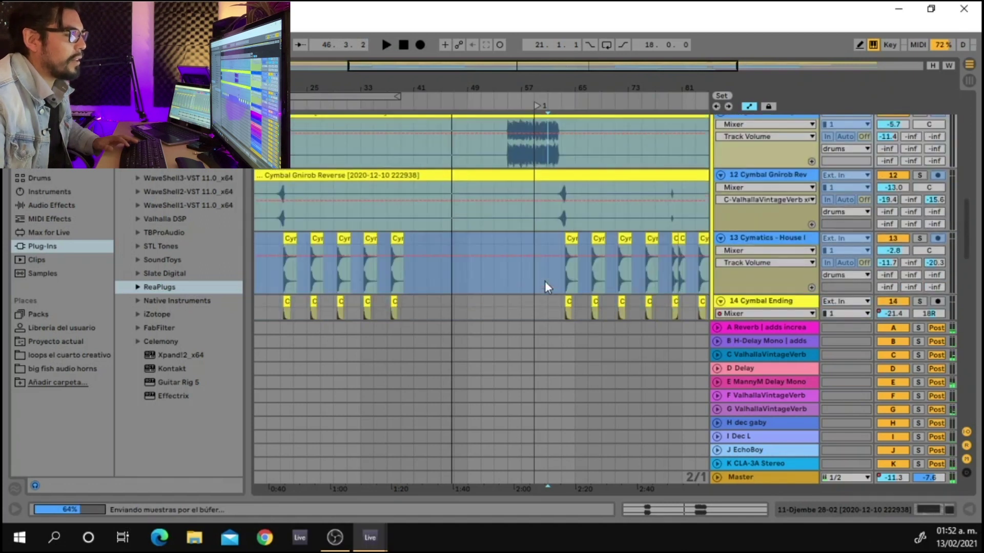
{"action": "scroll", "coordinate": [545, 281], "scroll_direction": "down", "scroll_amount": 8}
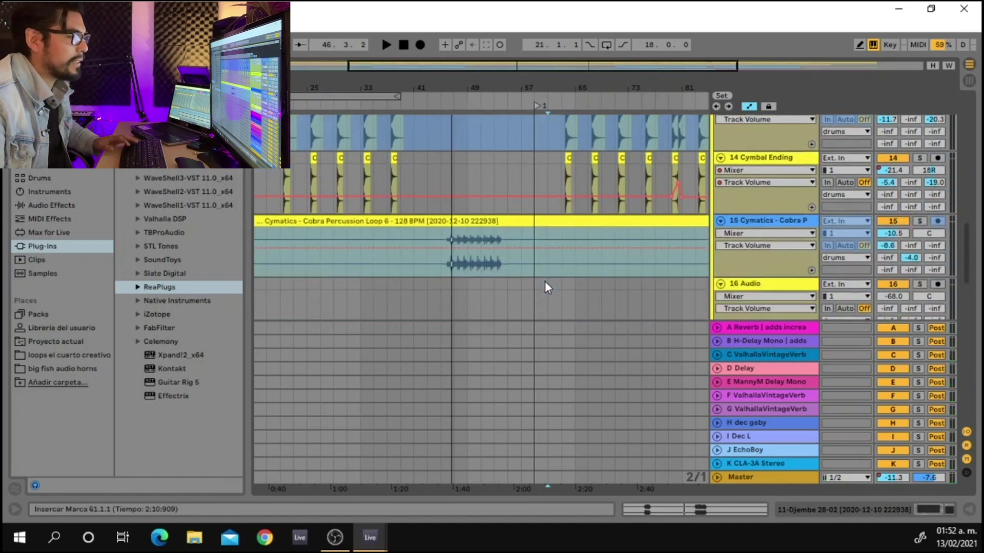
{"action": "scroll", "coordinate": [545, 280], "scroll_direction": "down", "scroll_amount": 15}
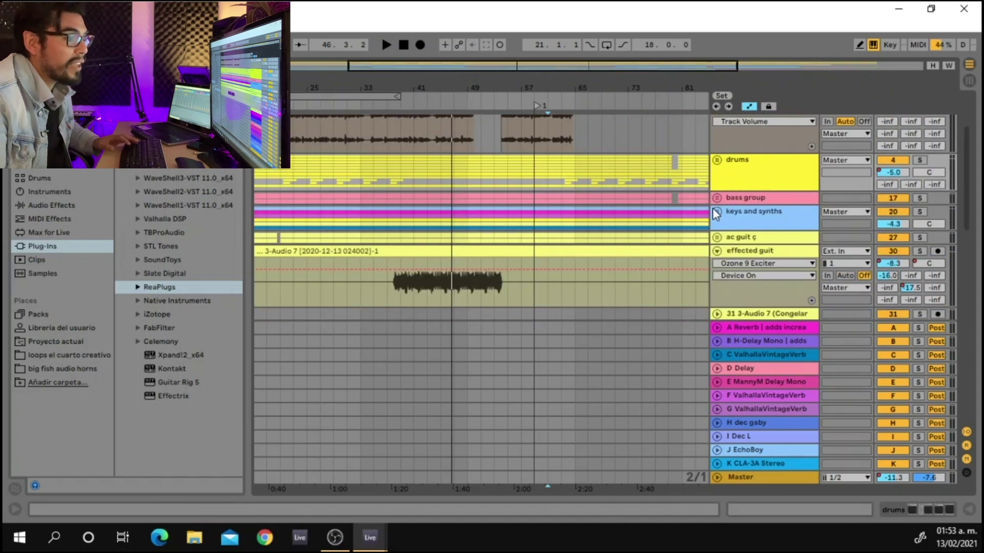
Unfold the keys and synths group and audition the Cobra flute loop on track 24 in solo from bar 43
{"action": "left_click", "coordinate": [716, 211]}
{"action": "scroll", "coordinate": [699, 236], "scroll_direction": "down", "scroll_amount": 3}
{"action": "scroll", "coordinate": [698, 239], "scroll_direction": "down", "scroll_amount": 5}
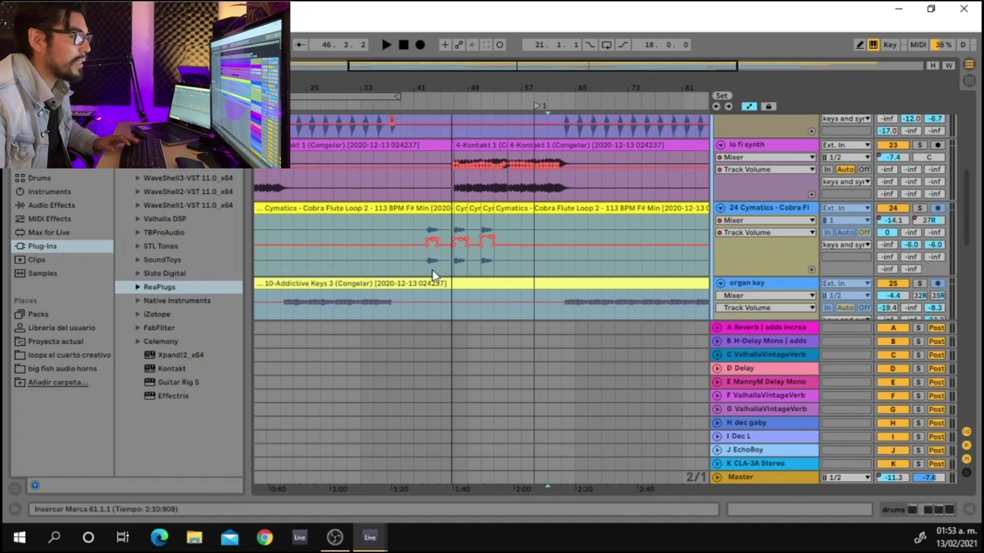
{"action": "left_click", "coordinate": [921, 208]}
{"action": "key", "text": "space"}
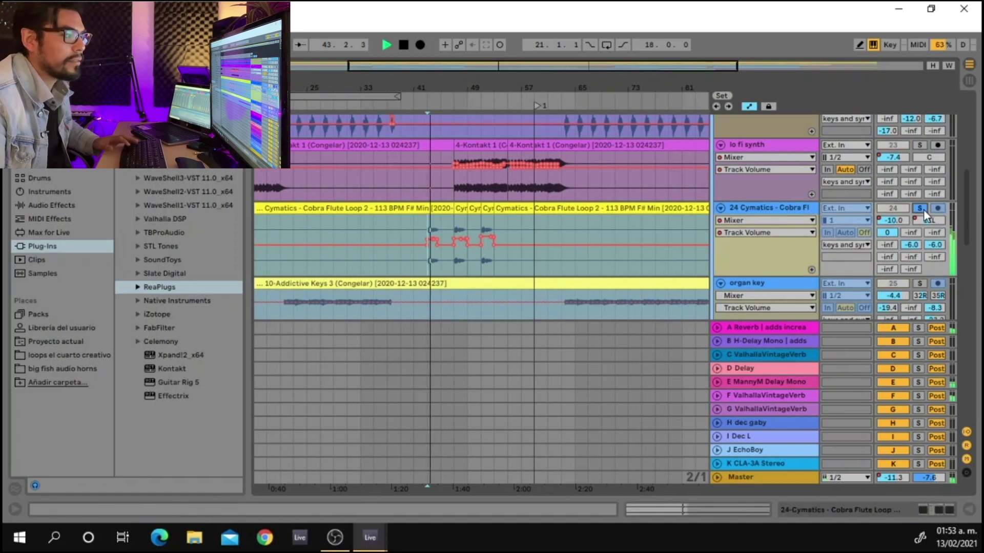
{"action": "key", "text": "space"}
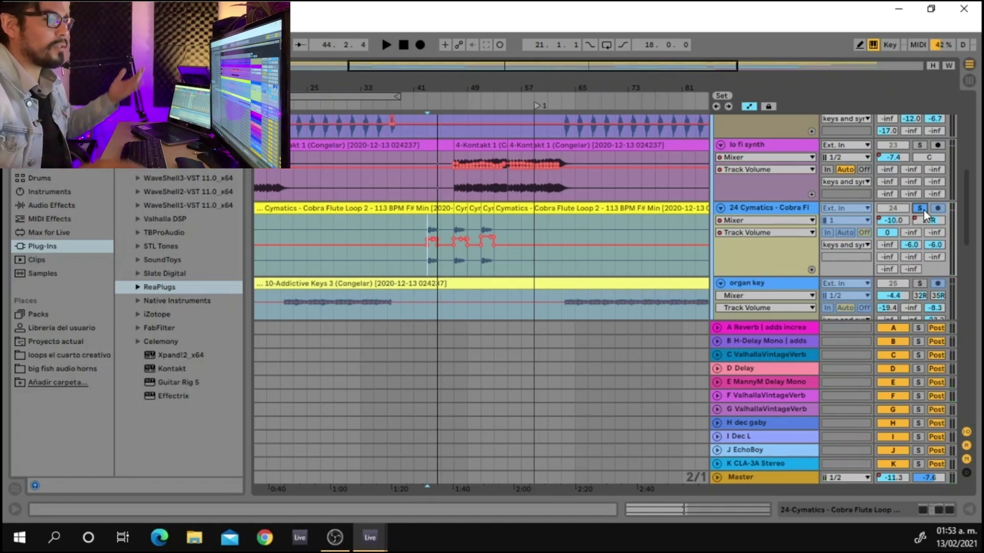
Clear the flute loop's solo and play the full mix from bar 43, and again from bar 53
{"action": "left_click", "coordinate": [924, 210]}
{"action": "key", "text": "space"}
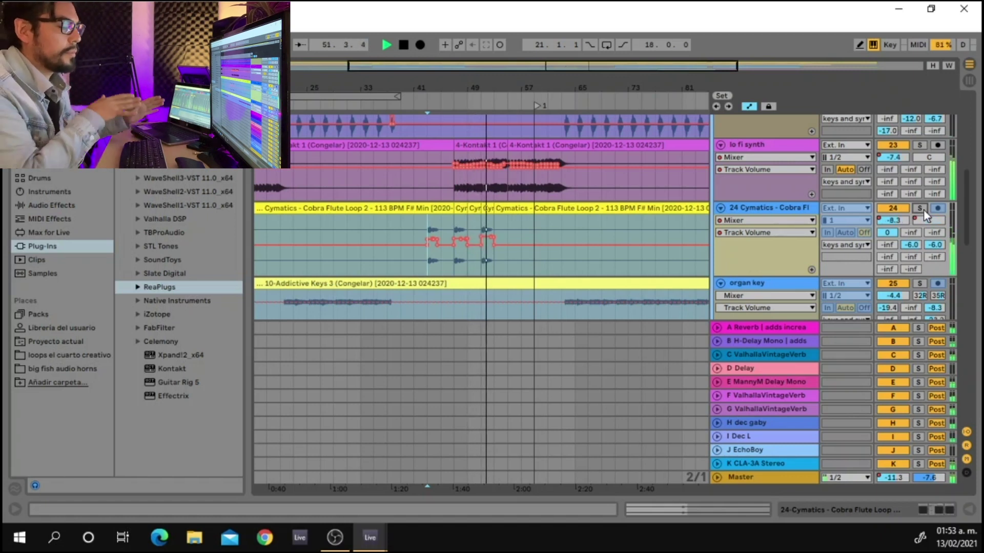
{"action": "key", "text": "space"}
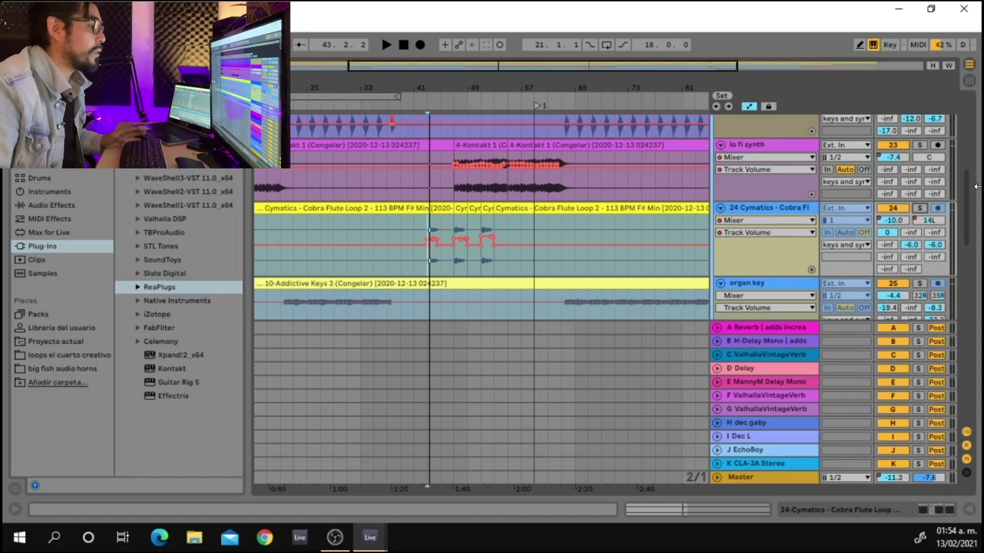
{"action": "left_click", "coordinate": [492, 267]}
{"action": "key", "text": "space"}
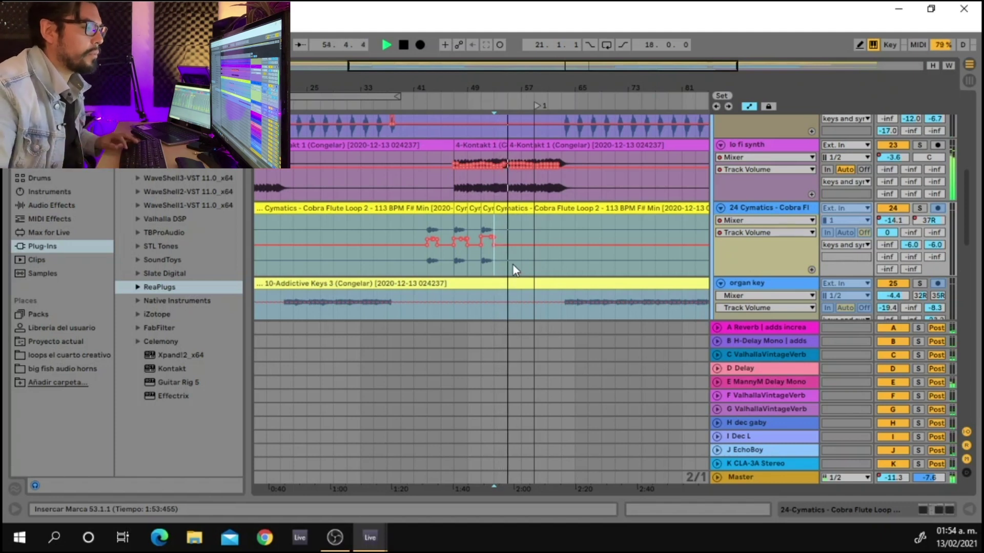
Stop and replay the full mix from bar 55, viewing the tracks down to the charango group
{"action": "key", "text": "space"}
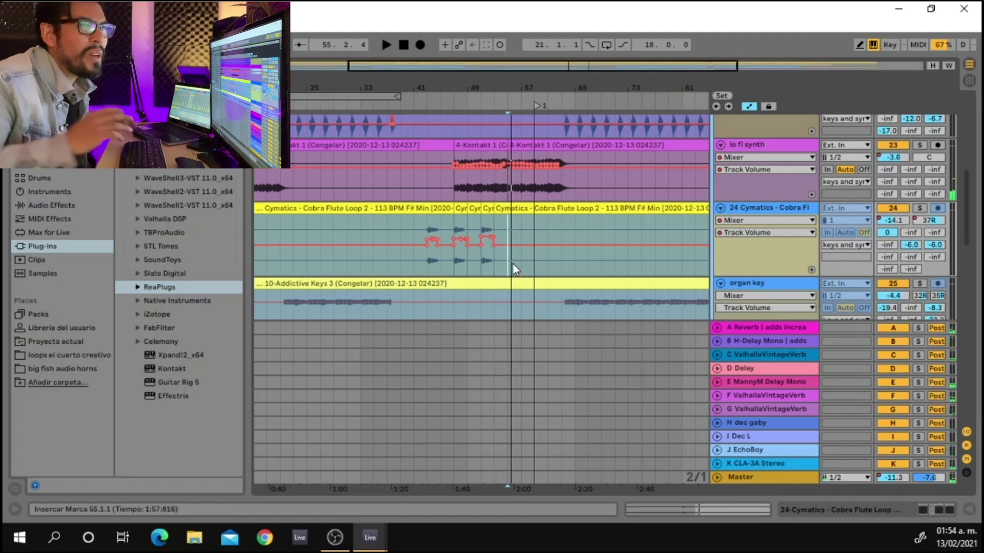
{"action": "key", "text": "space"}
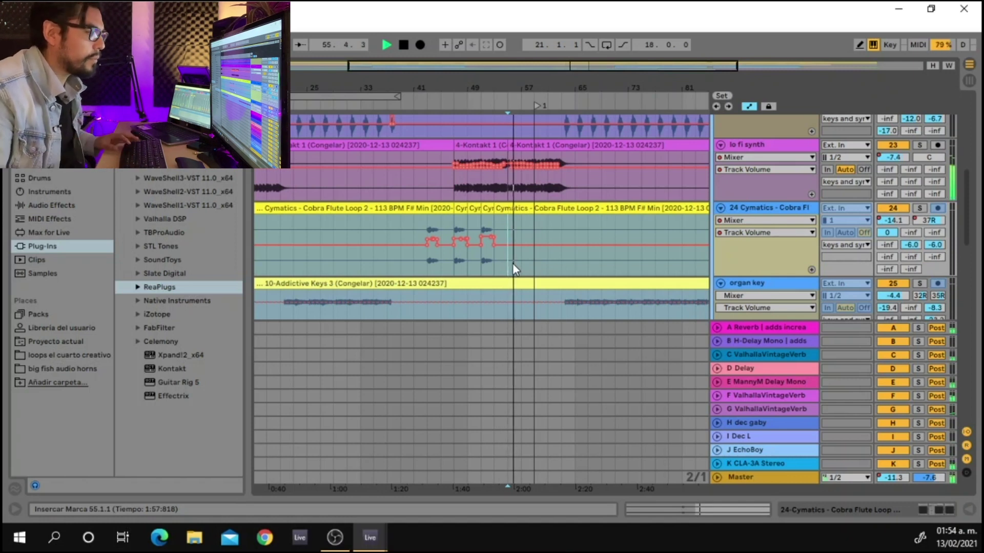
{"action": "scroll", "coordinate": [512, 264], "scroll_direction": "down", "scroll_amount": 3}
{"action": "scroll", "coordinate": [513, 264], "scroll_direction": "down", "scroll_amount": 2}
{"action": "scroll", "coordinate": [512, 263], "scroll_direction": "down", "scroll_amount": 2}
{"action": "scroll", "coordinate": [526, 266], "scroll_direction": "down", "scroll_amount": 1}
{"action": "scroll", "coordinate": [567, 279], "scroll_direction": "down", "scroll_amount": 2}
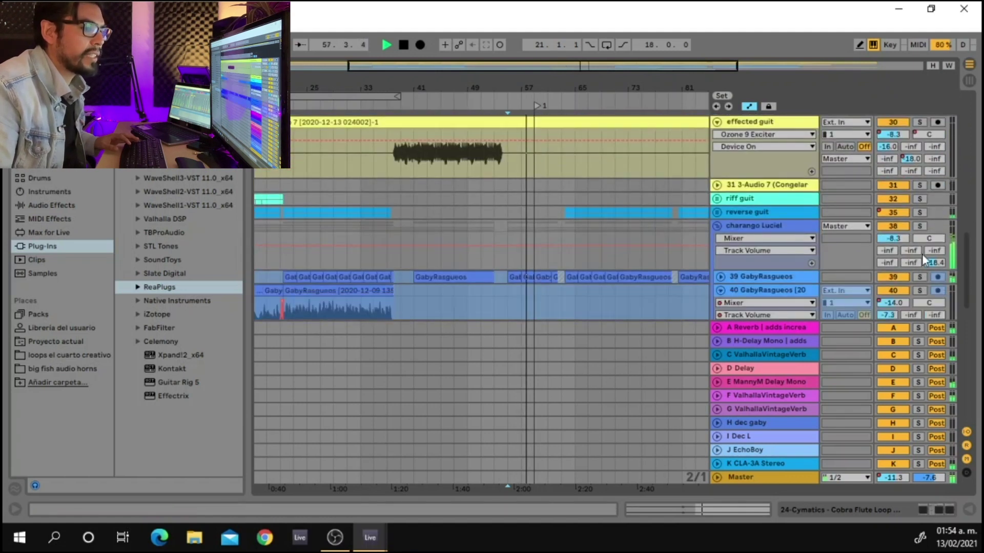
Solo the charango group, move the solo to the strumming track 39 and audition it from bar 55 to about bar 58
{"action": "left_click", "coordinate": [919, 227]}
{"action": "mouse_move", "coordinate": [969, 279]}
{"action": "left_mouse_down"}
{"action": "mouse_move", "coordinate": [960, 315]}
{"action": "mouse_move", "coordinate": [965, 291]}
{"action": "left_mouse_up"}
{"action": "key", "text": "space"}
{"action": "left_click", "coordinate": [923, 153]}
{"action": "key", "text": "space"}
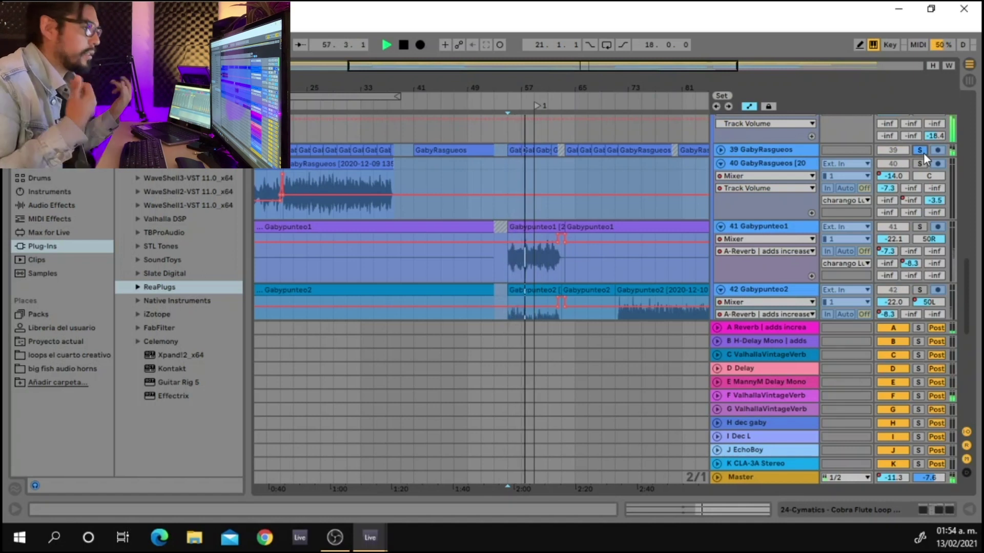
{"action": "key", "text": "space"}
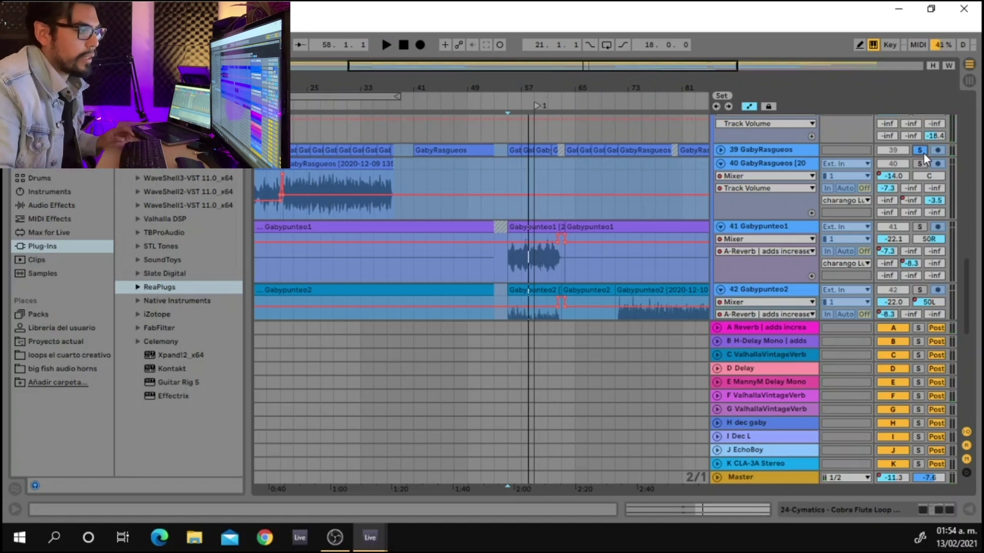
Audition the picked charango on track 41 in solo from bar 55, stopping near bar 58
{"action": "left_click", "coordinate": [920, 226]}
{"action": "key", "text": "space"}
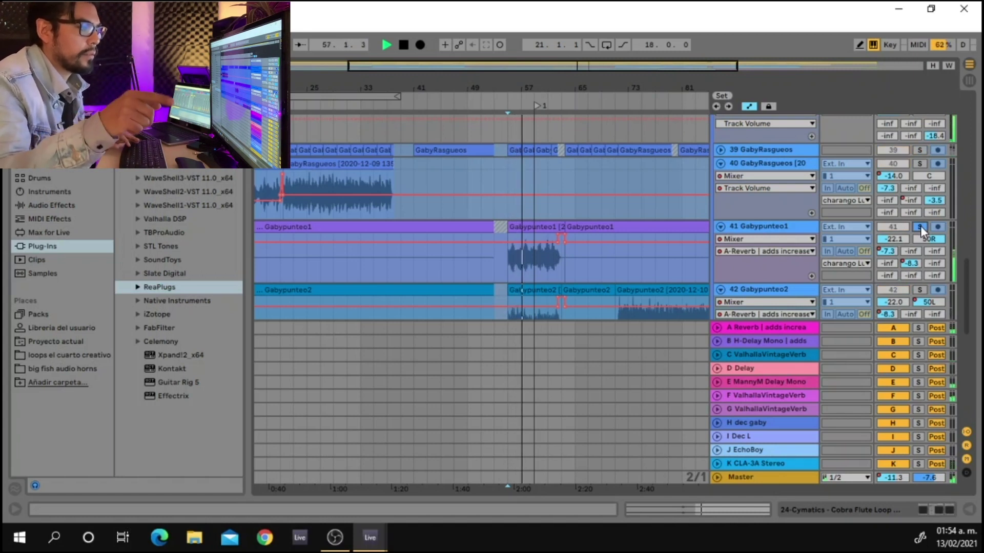
{"action": "key", "text": "space"}
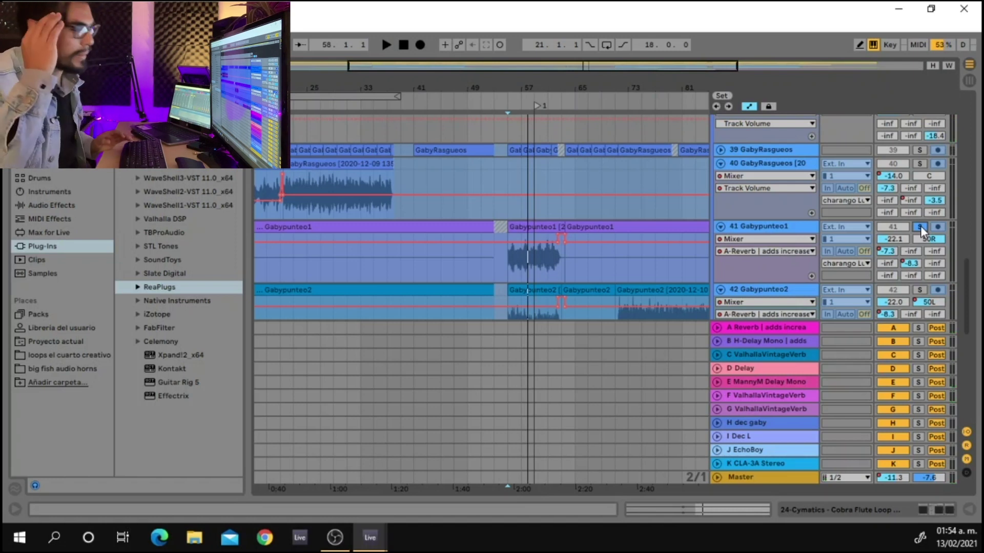
Play the second picked charango on track 42 in solo from bar 55, adding tracks 41 and 39 to the solo
{"action": "left_click", "coordinate": [920, 226]}
{"action": "left_click", "coordinate": [920, 289]}
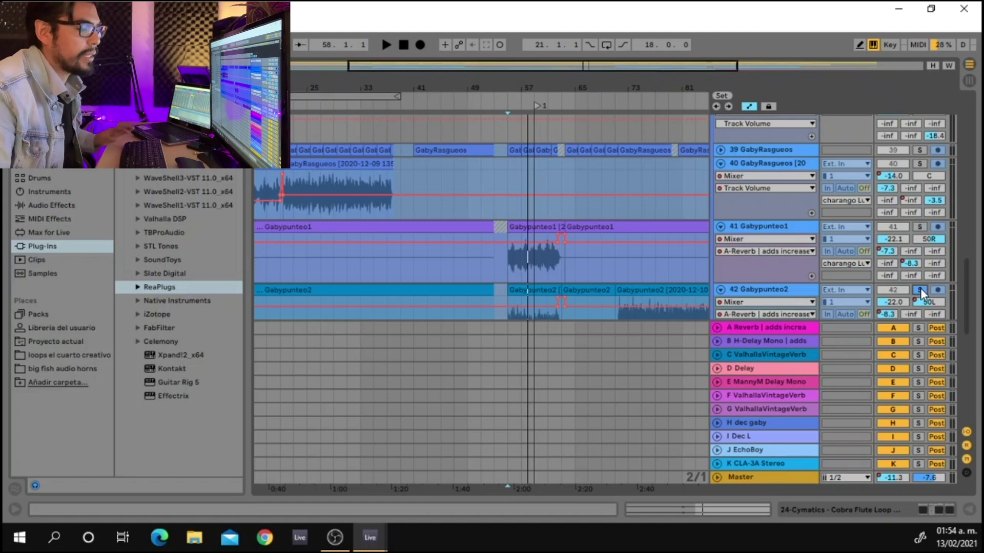
{"action": "key", "text": "space"}
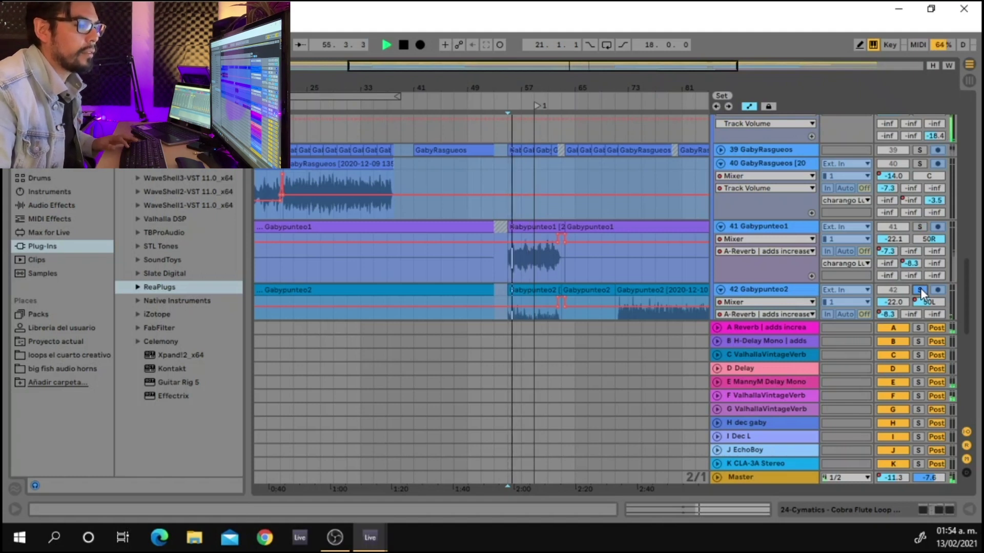
{"action": "left_click", "coordinate": [921, 226], "text": "ctrl"}
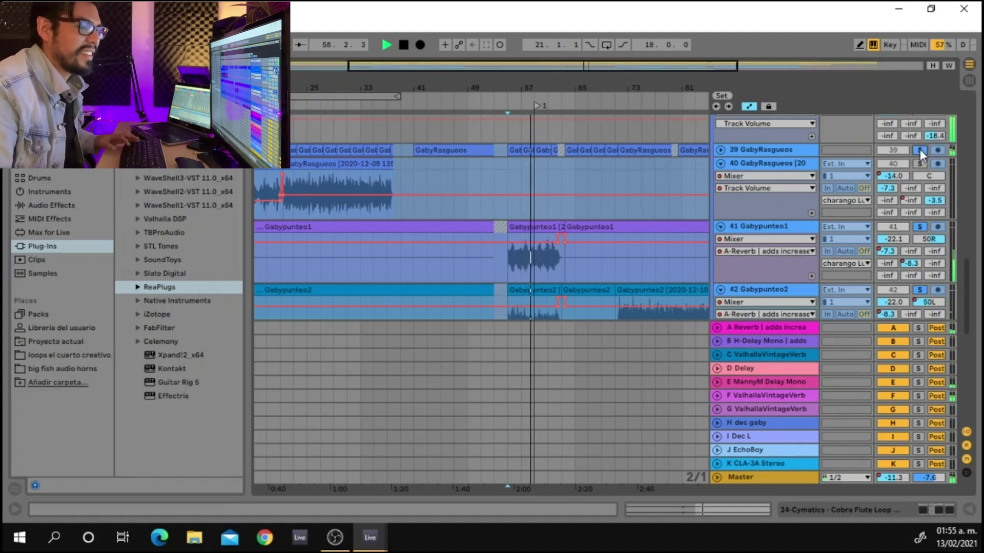
Play the full mix from bar 55 while reviewing the charango, keys and drum tracks, ending at the keys and synths group
{"action": "key", "text": "space"}
{"action": "scroll", "coordinate": [966, 333], "scroll_direction": "down", "scroll_amount": 2}
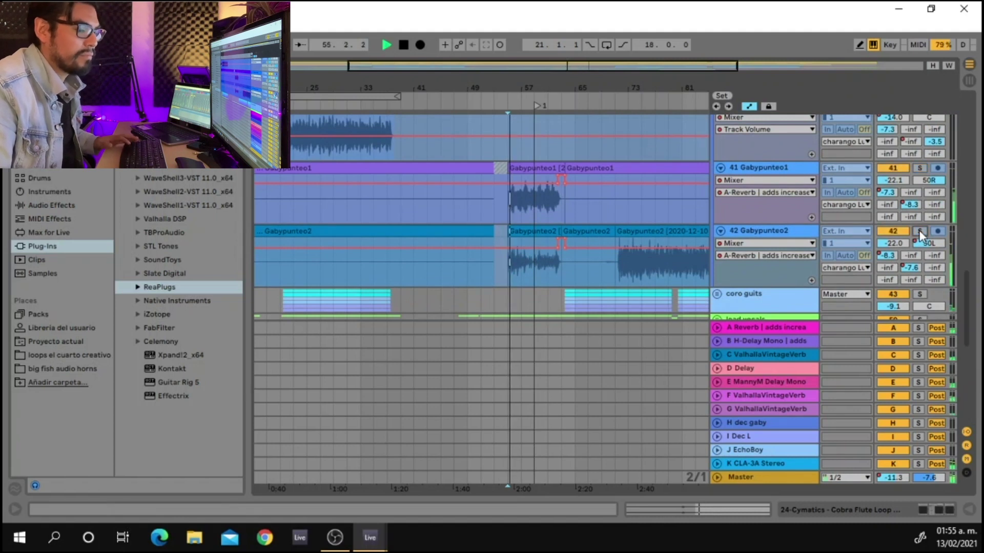
{"action": "left_click_drag", "start_coordinate": [968, 298], "coordinate": [968, 203]}
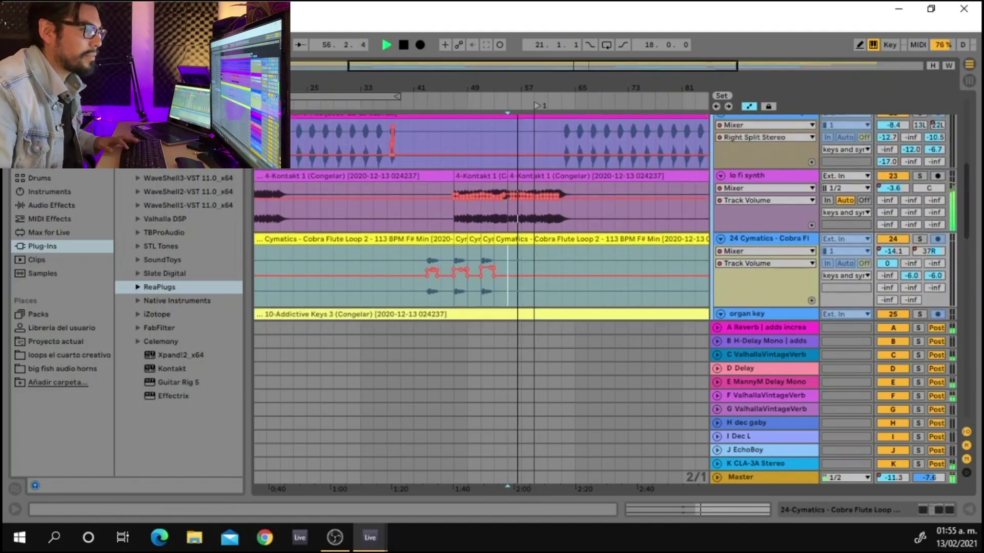
{"action": "left_click_drag", "start_coordinate": [973, 307], "coordinate": [972, 218]}
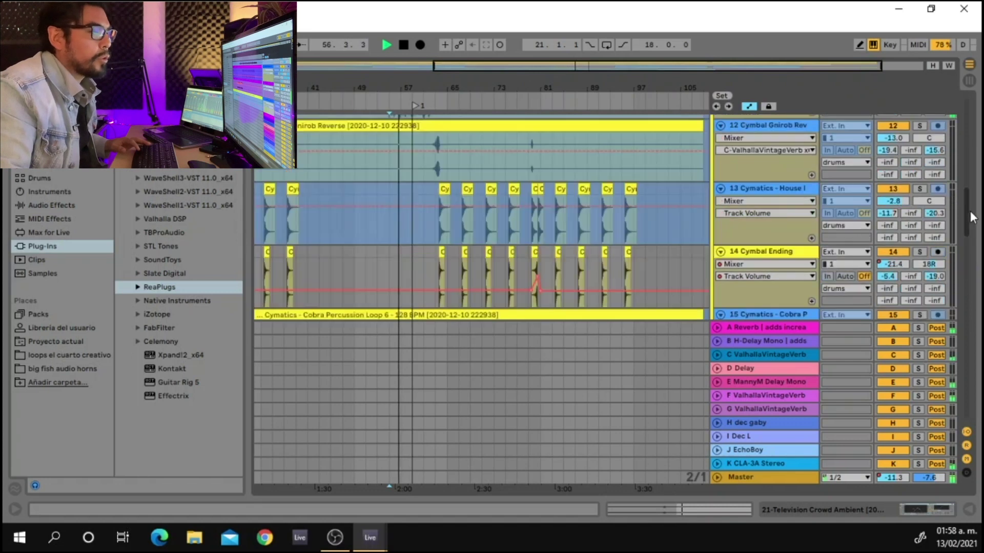
{"action": "scroll", "coordinate": [963, 211], "scroll_direction": "up", "scroll_amount": 4}
{"action": "left_click_drag", "start_coordinate": [966, 205], "coordinate": [967, 155]}
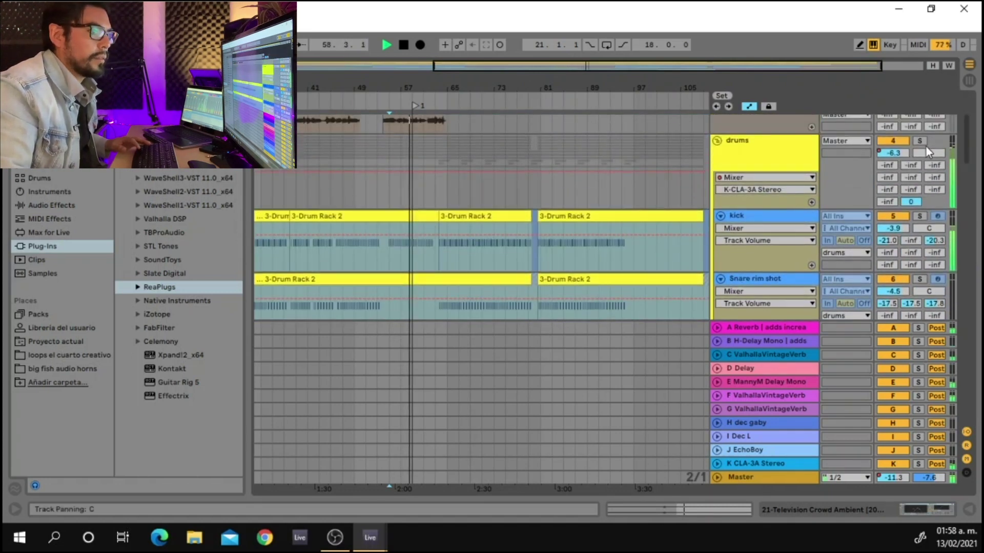
{"action": "left_click_drag", "start_coordinate": [965, 153], "coordinate": [947, 269]}
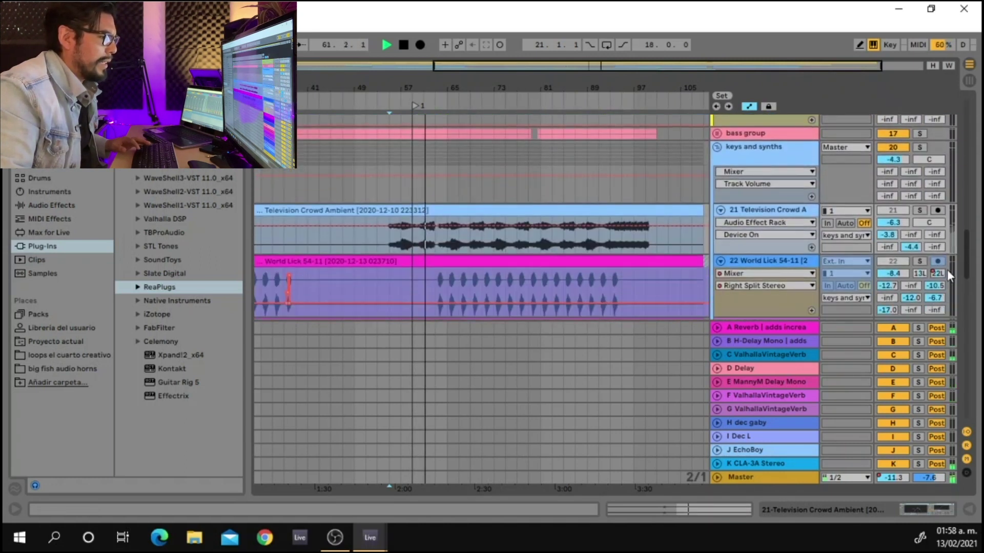
Stop playback and audition the Television Crowd Ambient on track 21 in solo from bar 55
{"action": "key", "text": "space"}
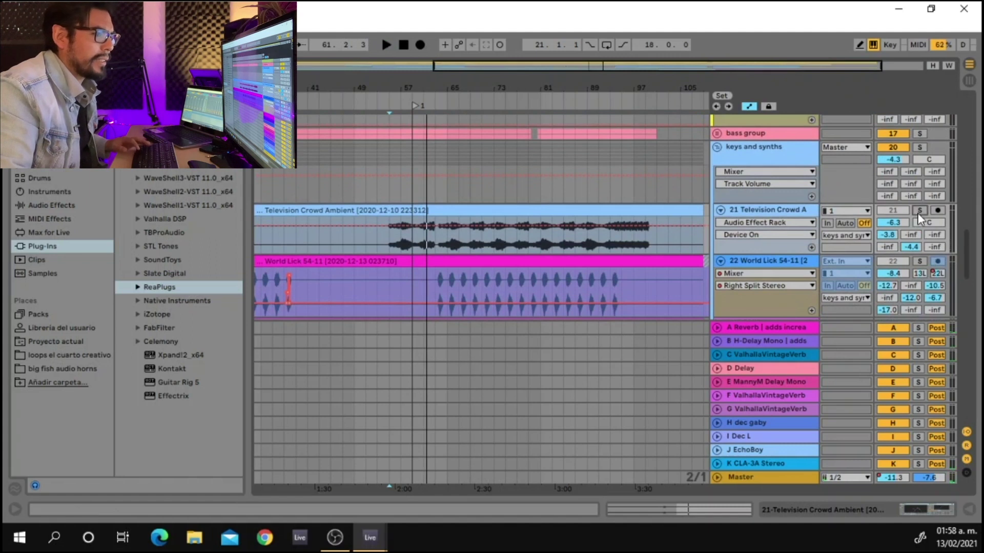
{"action": "left_click", "coordinate": [919, 211]}
{"action": "key", "text": "space"}
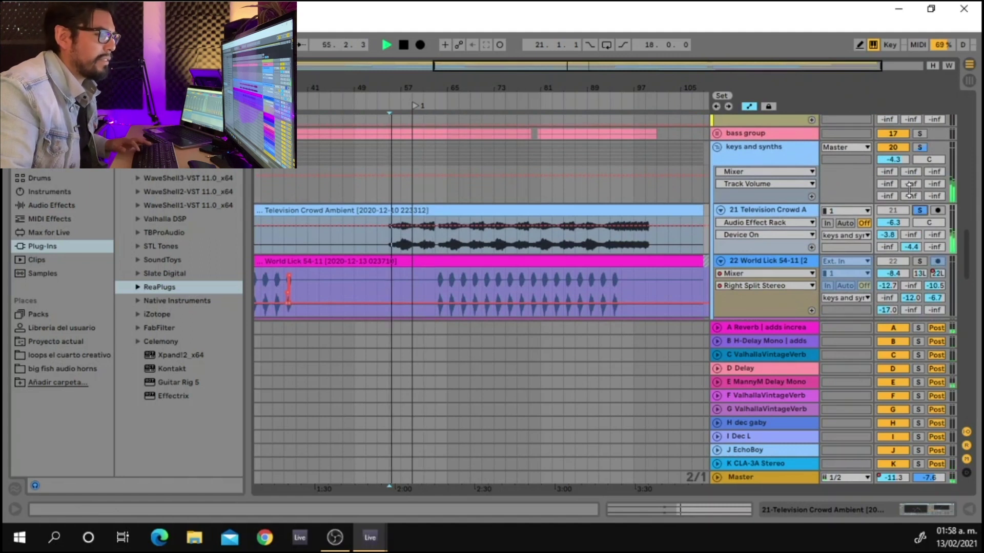
Show track 21's devices, compare its EQ Eight and Saturator effect rack bypassed and active, and hide the devices
{"action": "double_click", "coordinate": [741, 209]}
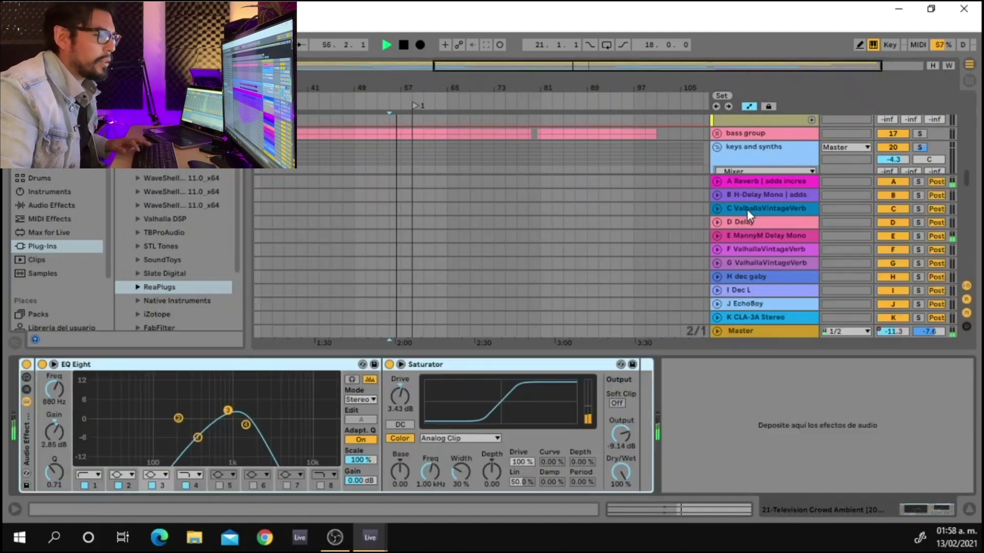
{"action": "left_click", "coordinate": [26, 364]}
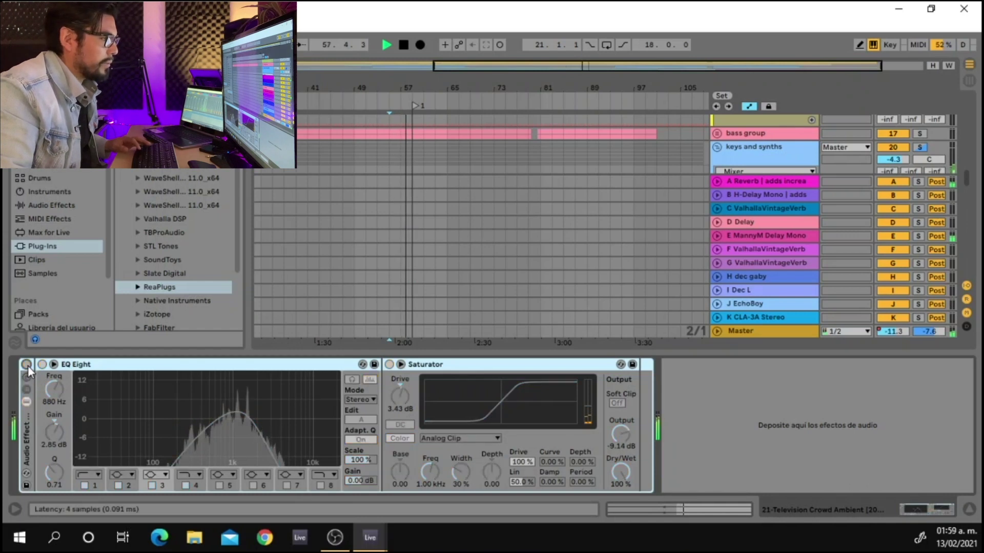
{"action": "left_click", "coordinate": [27, 365]}
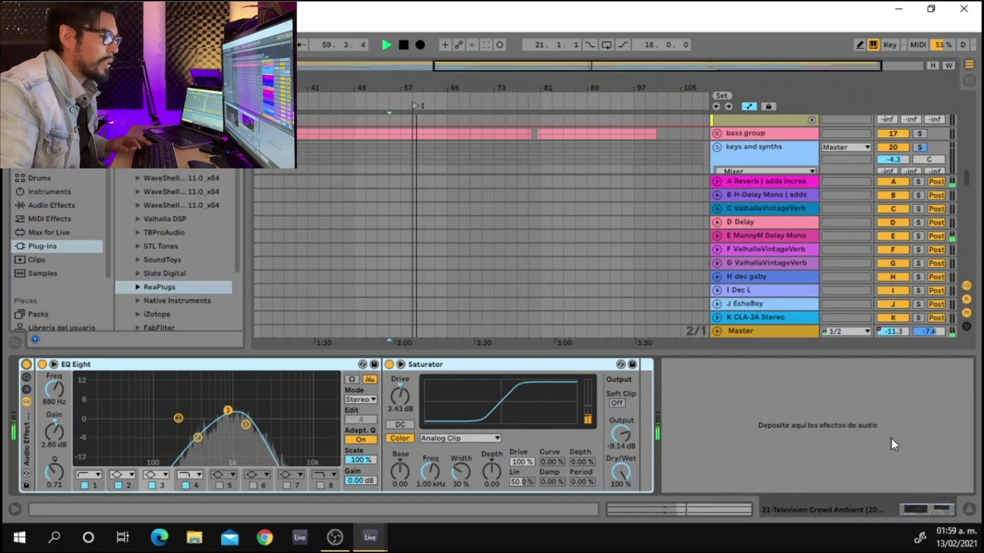
{"action": "left_click", "coordinate": [966, 508]}
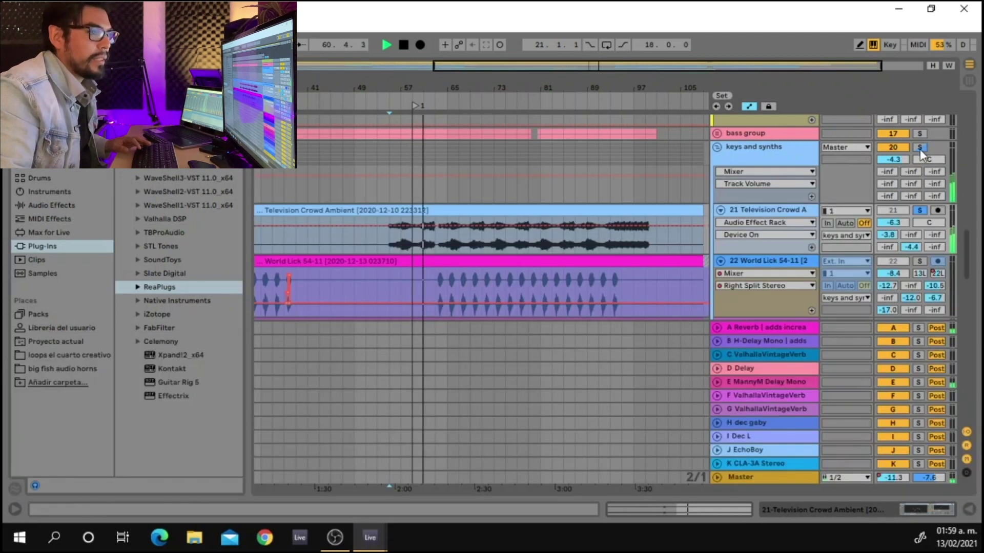
Clear the keys and synths solo and play the full mix while viewing the flute loop, organ key and exhale tracks
{"action": "left_click", "coordinate": [920, 148]}
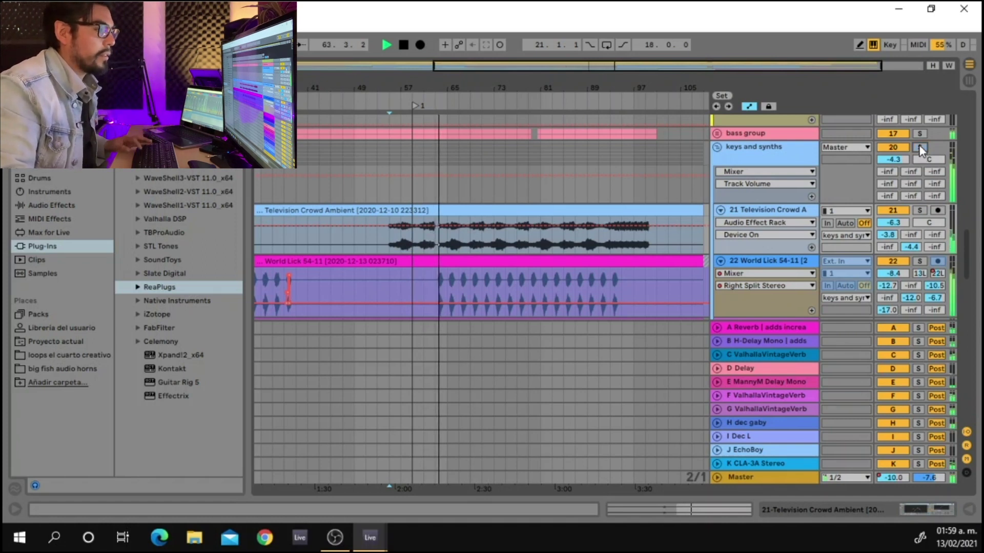
{"action": "scroll", "coordinate": [911, 187], "scroll_direction": "down", "scroll_amount": 2}
{"action": "scroll", "coordinate": [911, 187], "scroll_direction": "down", "scroll_amount": 3}
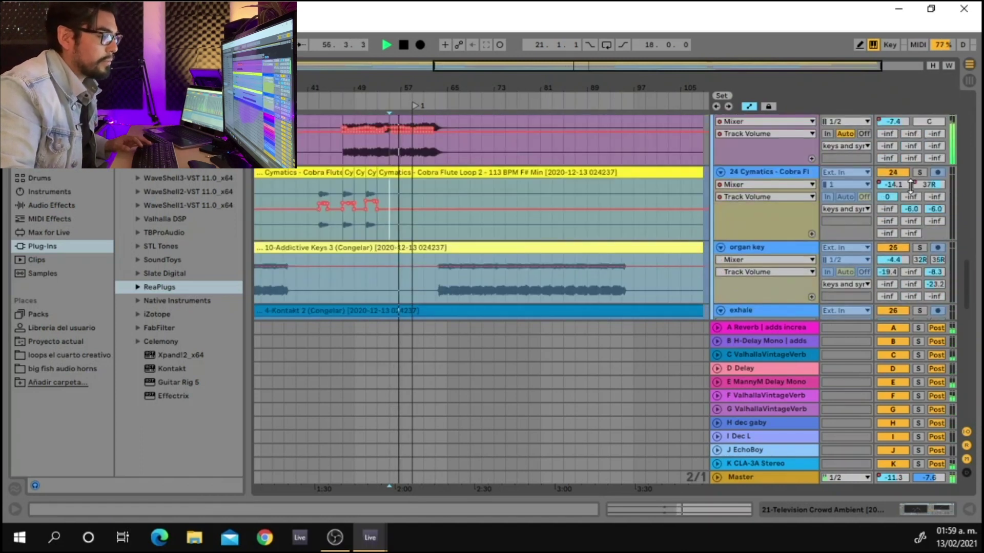
{"action": "scroll", "coordinate": [911, 186], "scroll_direction": "down", "scroll_amount": 1}
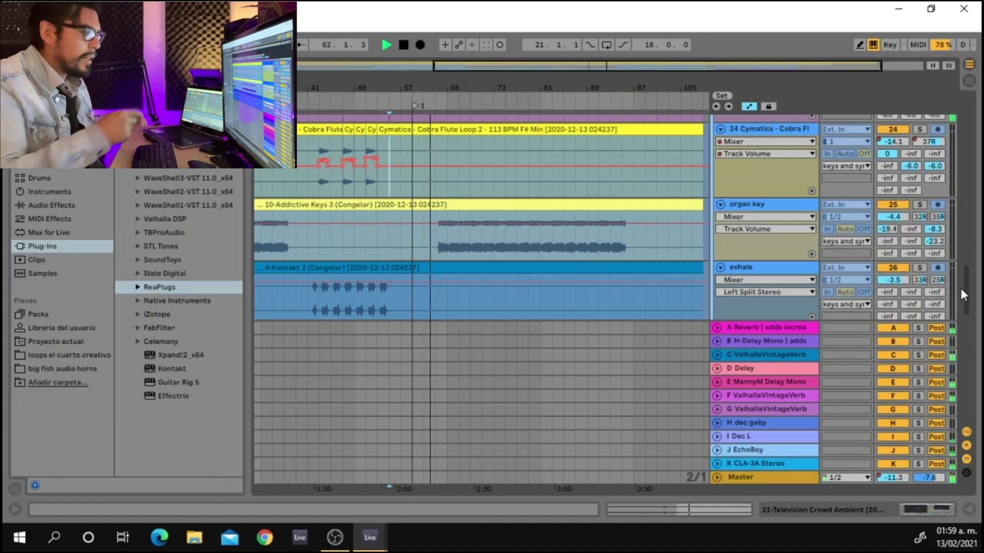
Go to the arreglo medio ad-lib group on track 63, clear its solo and play the full mix from bar 59
{"action": "left_click_drag", "start_coordinate": [961, 290], "coordinate": [964, 390]}
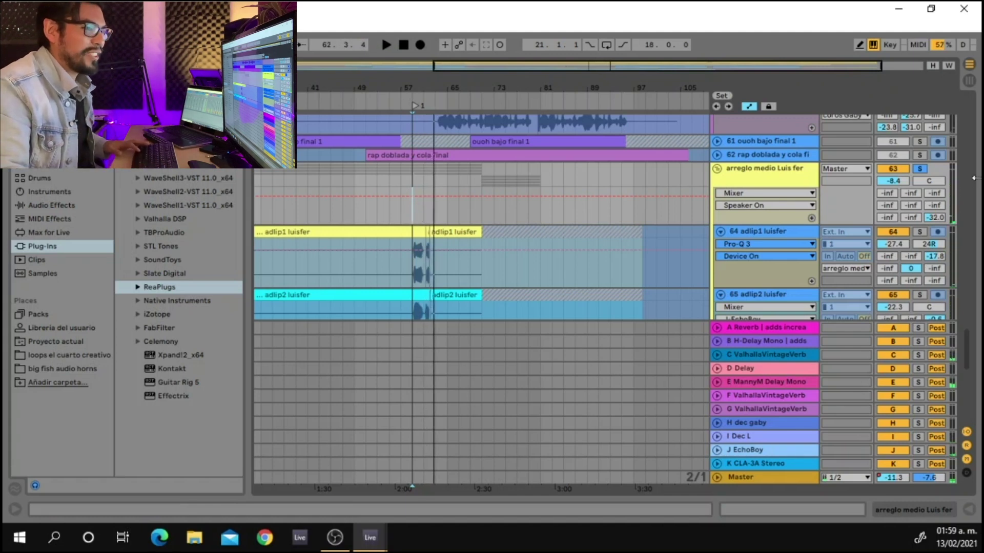
{"action": "left_click", "coordinate": [919, 169]}
{"action": "key", "text": "space"}
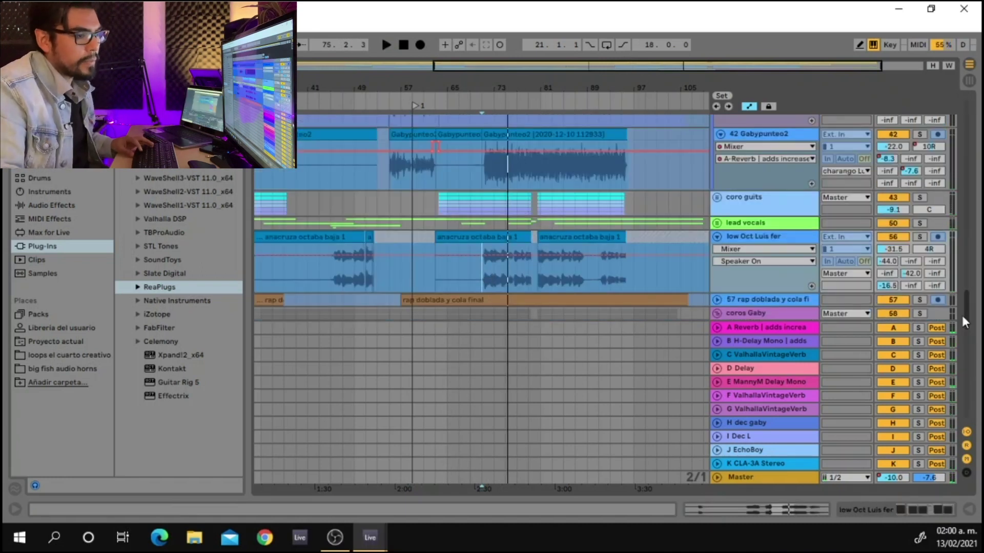
Play the full mix from bar 71, where the ad-lib clips on tracks 68 to 70 begin
{"action": "left_click_drag", "start_coordinate": [965, 322], "coordinate": [957, 385]}
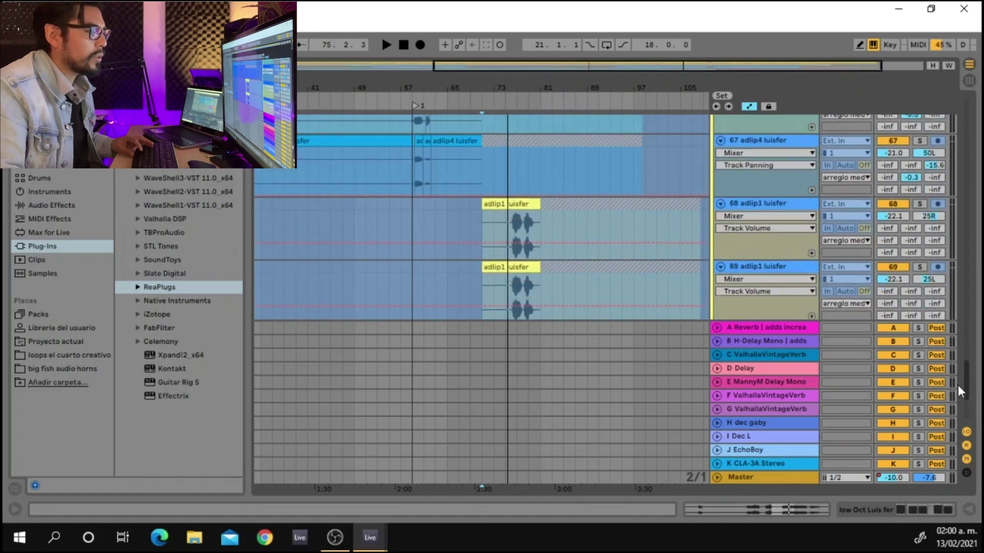
{"action": "left_click", "coordinate": [485, 225]}
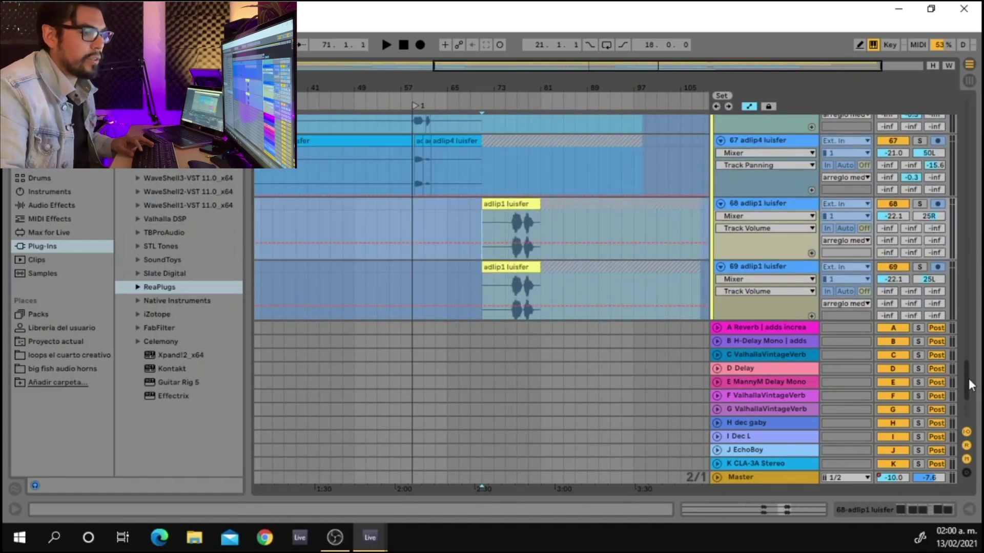
{"action": "left_click_drag", "start_coordinate": [969, 380], "coordinate": [969, 385]}
{"action": "key", "text": "space"}
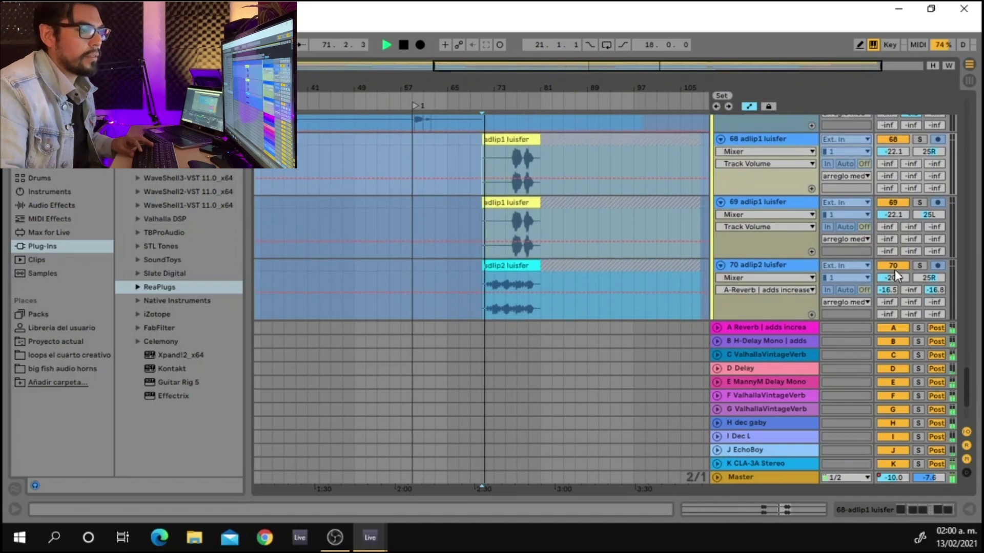
Audition the arreglo medio group on track 63 in solo, clear the solo to hear it in context, and stop near bar 80
{"action": "scroll", "coordinate": [894, 270], "scroll_direction": "up", "scroll_amount": 2}
{"action": "left_click_drag", "start_coordinate": [967, 374], "coordinate": [968, 342]}
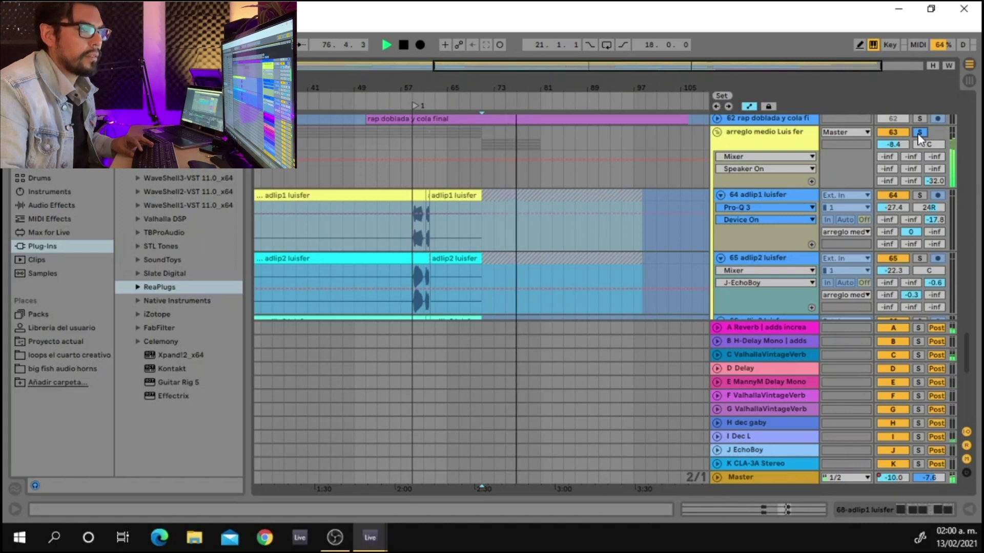
{"action": "left_click", "coordinate": [919, 134]}
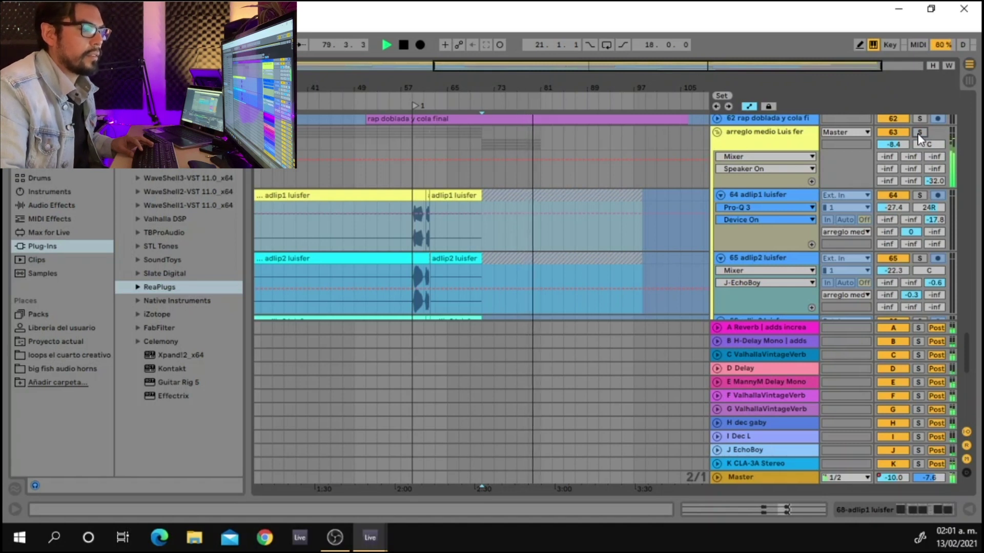
{"action": "key", "text": "space"}
Zoom in on the gap between the chorus clips and loop one bar from 79.3.1 in the coros group
{"action": "scroll", "coordinate": [964, 368], "scroll_direction": "up", "scroll_amount": 8}
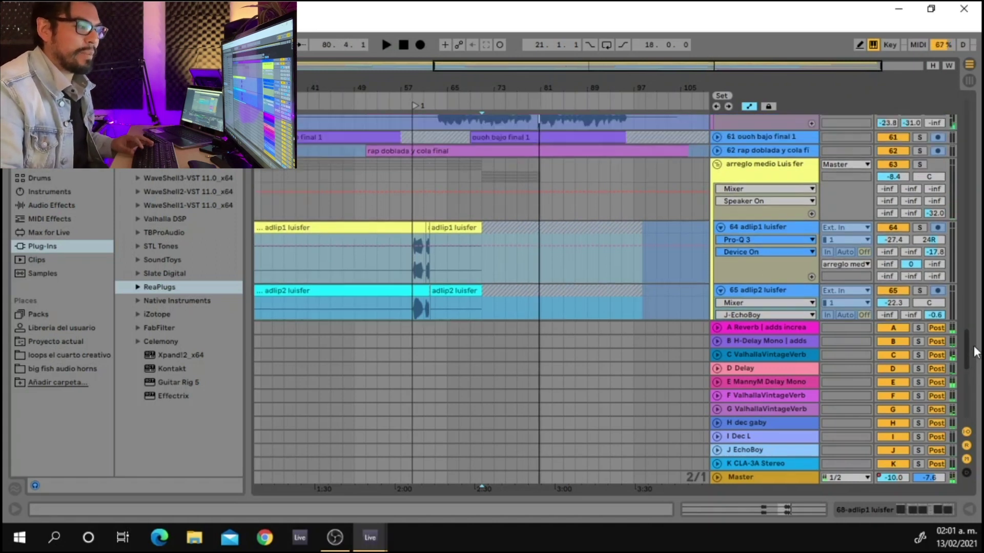
{"action": "left_click_drag", "start_coordinate": [522, 70], "coordinate": [679, 146]}
{"action": "left_click_drag", "start_coordinate": [477, 267], "coordinate": [515, 257]}
{"action": "key", "text": "ctrl+l"}
Play the full mix from bar 79 into the looped gap, stop, and play it again from there
{"action": "left_click", "coordinate": [465, 262]}
{"action": "key", "text": "space"}
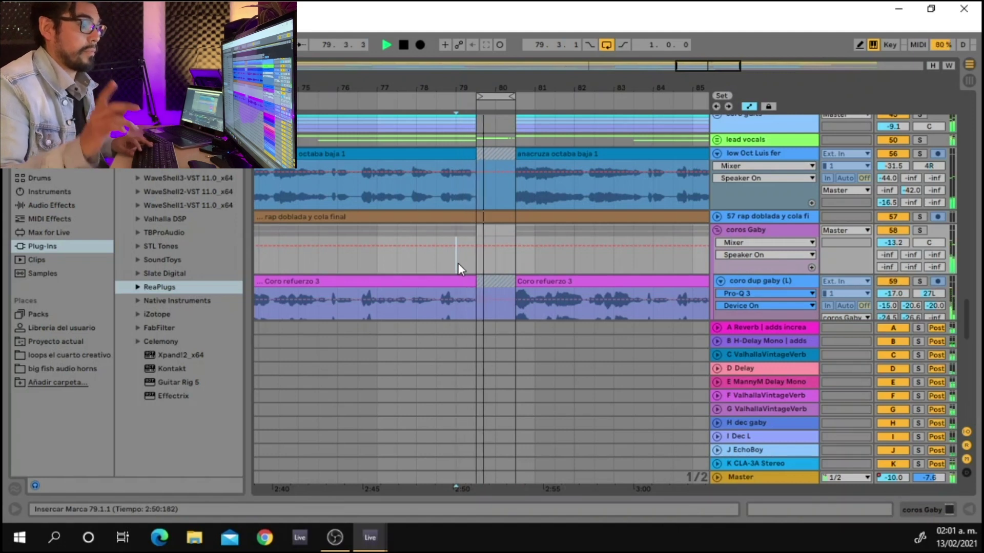
{"action": "key", "text": "space"}
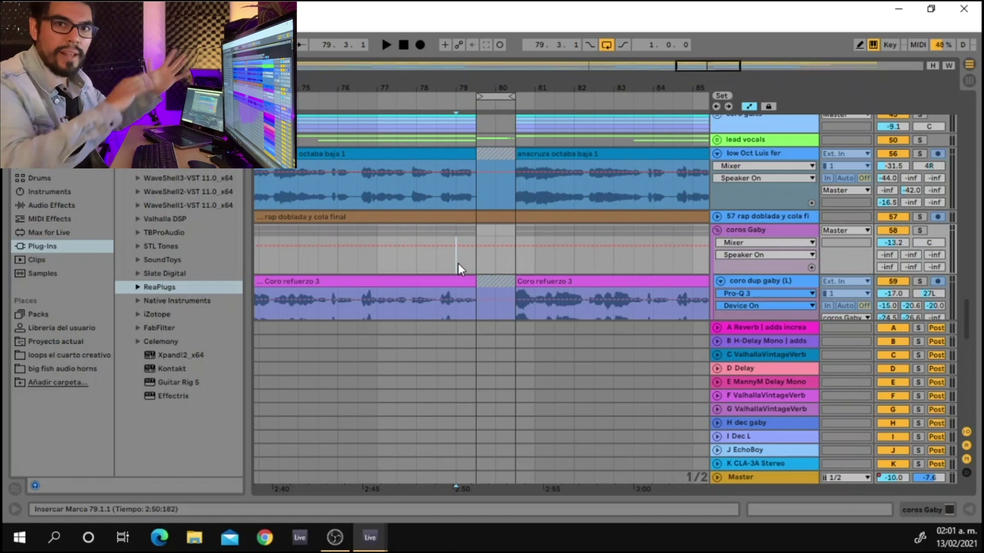
{"action": "key", "text": "space"}
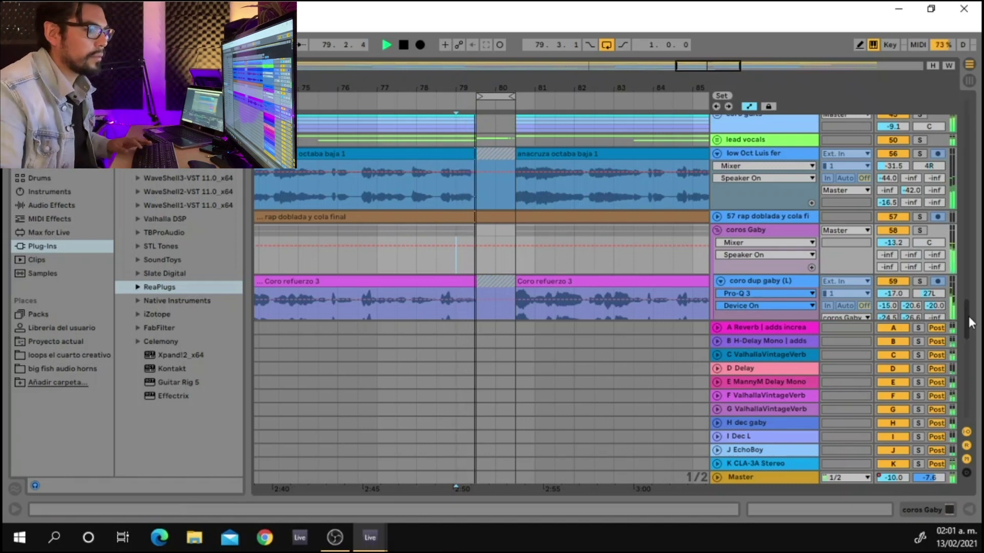
Audition the short vocal clip on track 52 in solo within the looped gap and turn off looping
{"action": "scroll", "coordinate": [970, 323], "scroll_direction": "down", "scroll_amount": 1}
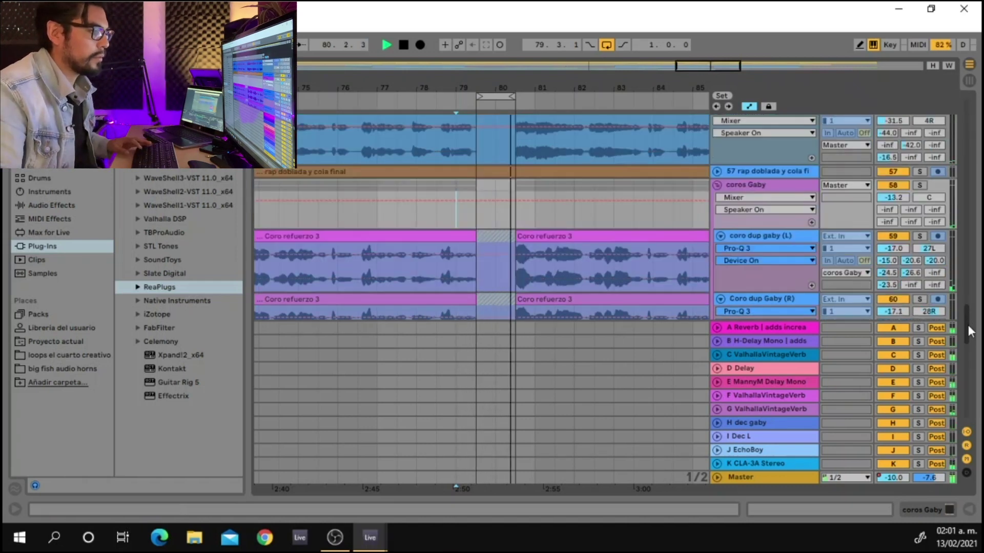
{"action": "key", "text": "space"}
{"action": "scroll", "coordinate": [855, 226], "scroll_direction": "down", "scroll_amount": 1}
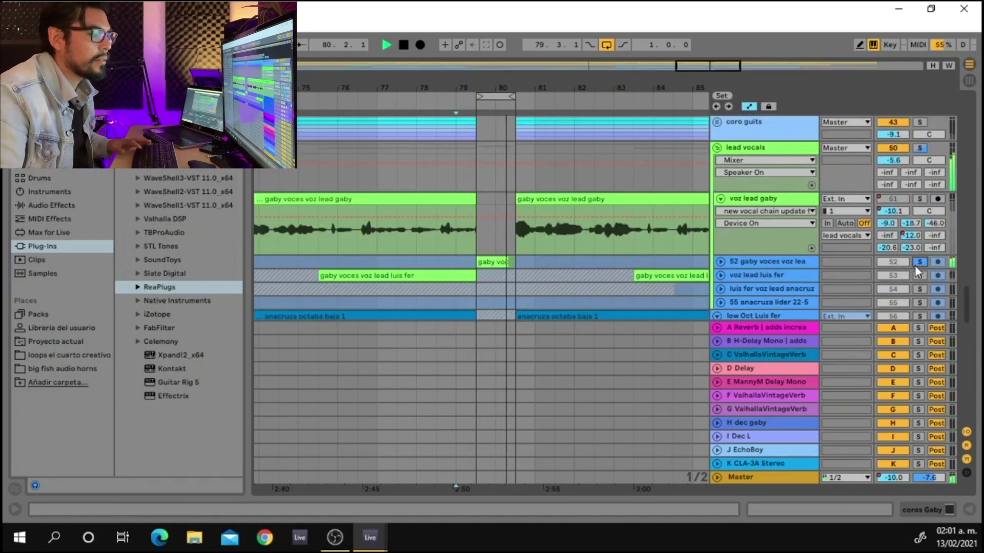
{"action": "right_click", "coordinate": [500, 97]}
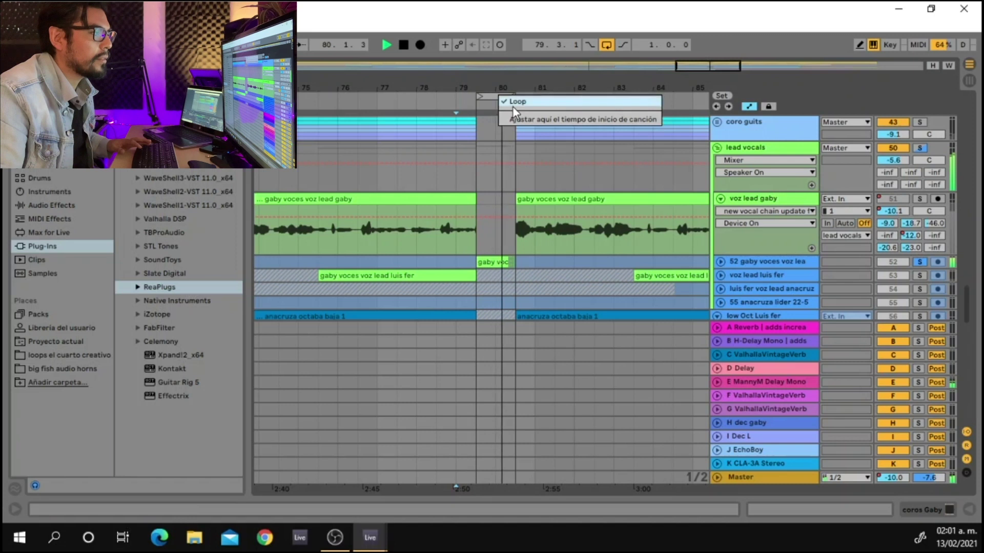
{"action": "left_click", "coordinate": [512, 106]}
{"action": "key", "text": "space"}
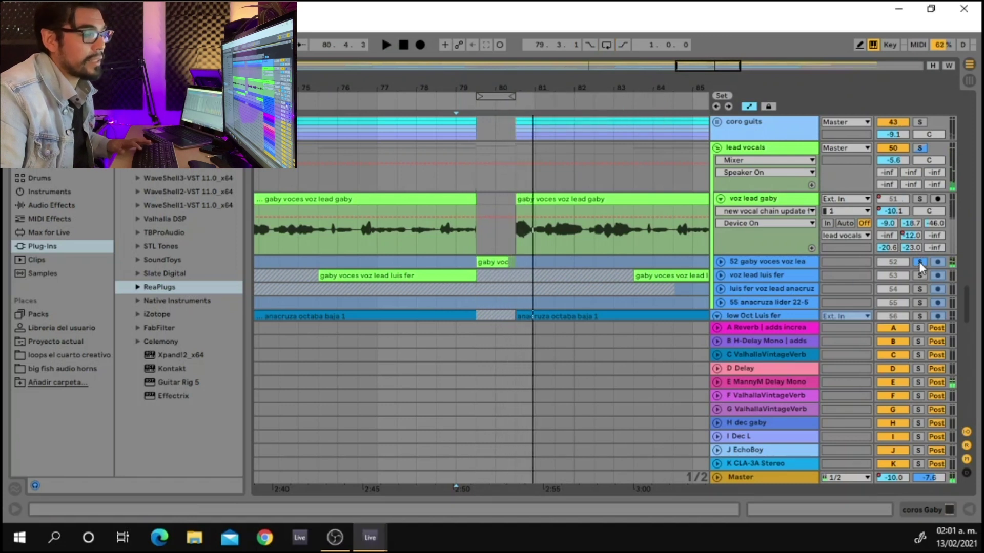
Unfold track 52 to show its panning automation and play the full mix from 79.3.1 with the solo cleared
{"action": "left_click", "coordinate": [481, 243]}
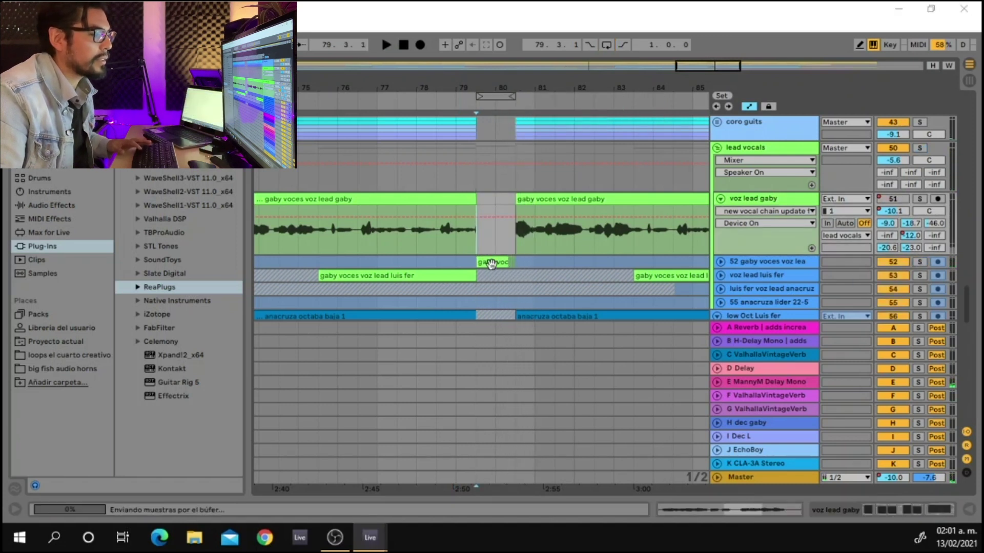
{"action": "left_click", "coordinate": [720, 262]}
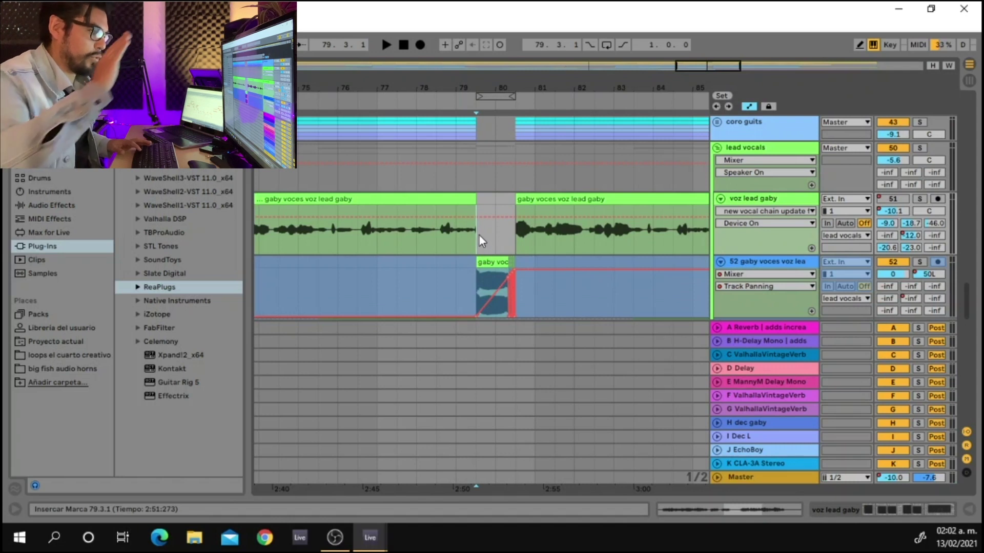
{"action": "key", "text": "space"}
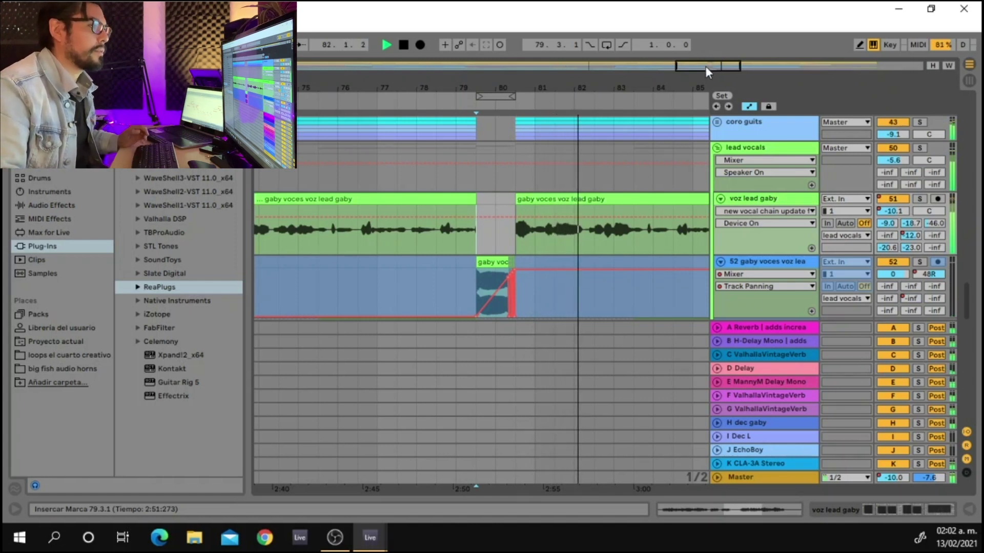
Play the full mix near the end of the lead vocal on track 51, starting from bar 95 and again from bar 96
{"action": "left_click_drag", "start_coordinate": [686, 68], "coordinate": [689, 23]}
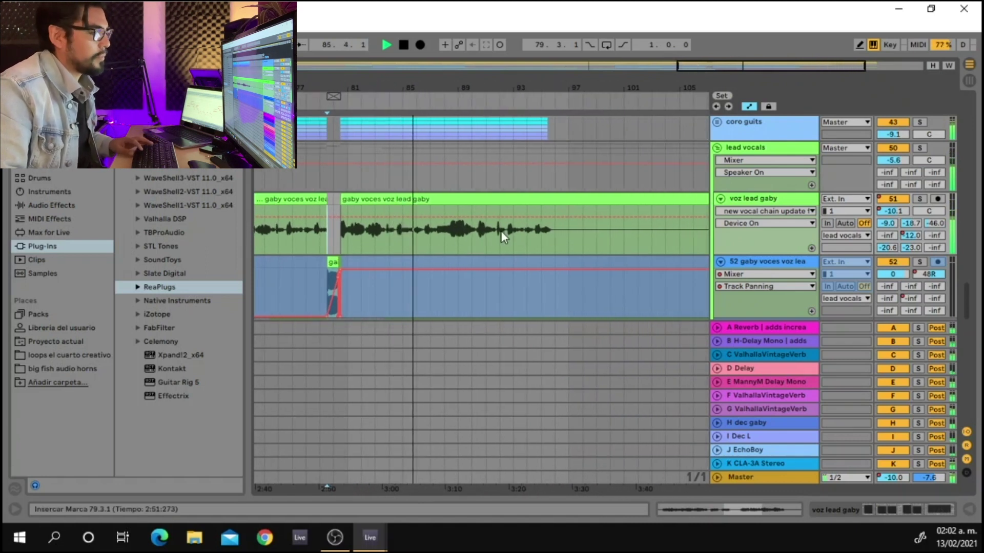
{"action": "key", "text": "space"}
{"action": "left_click", "coordinate": [540, 244]}
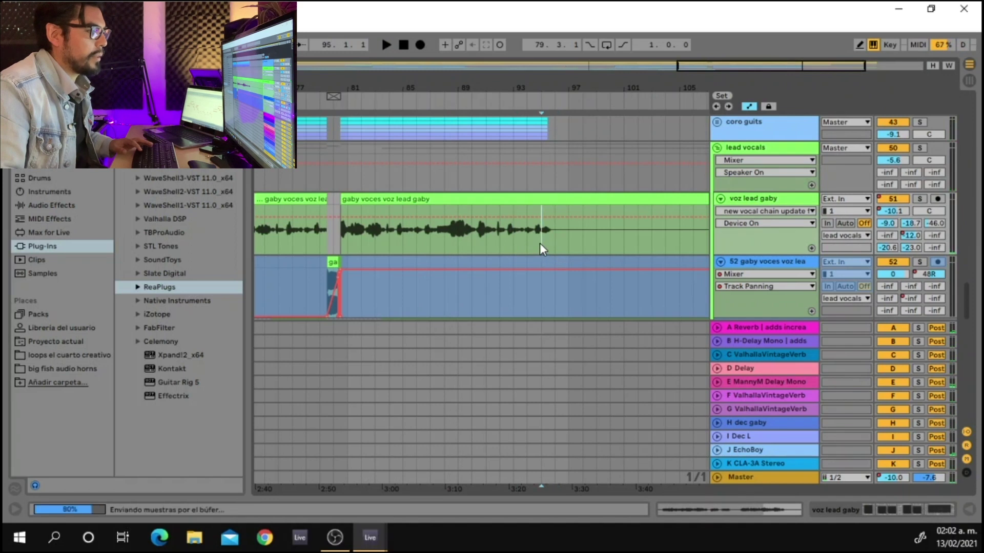
{"action": "key", "text": "space"}
{"action": "left_click", "coordinate": [558, 239]}
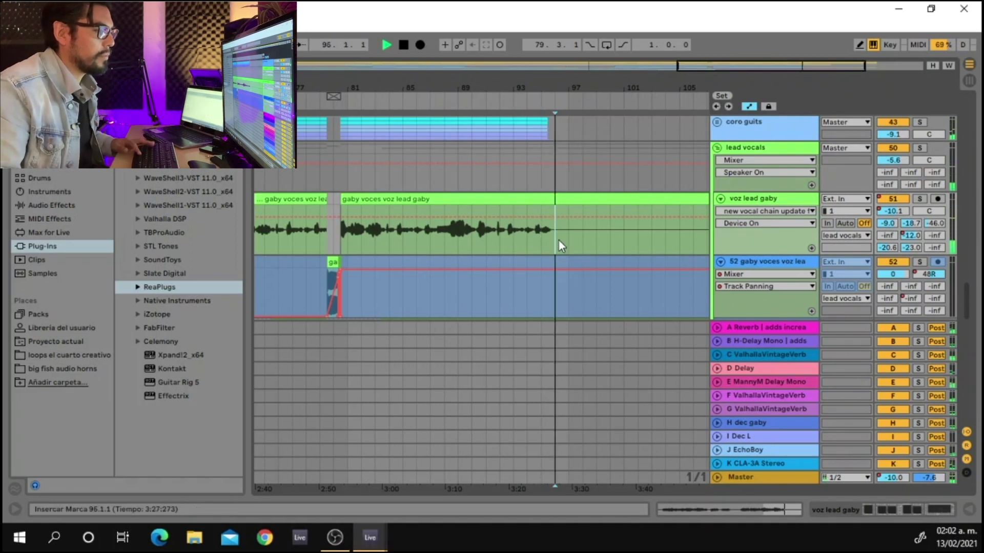